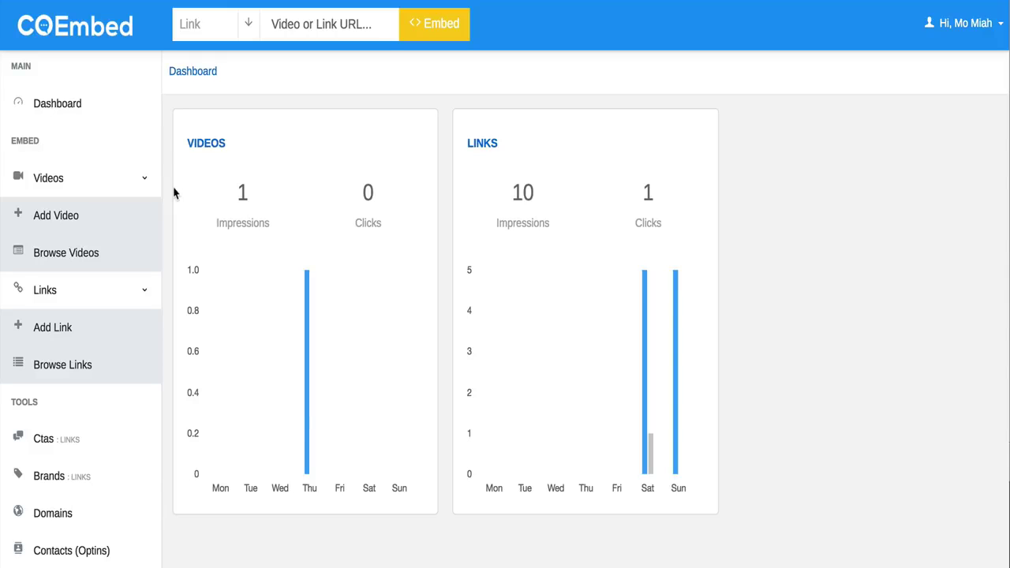
Open the saved video "How to Get Lean & Shredded Without Tracking Calories & Macros" in the Video Player Designer
click(100, 257)
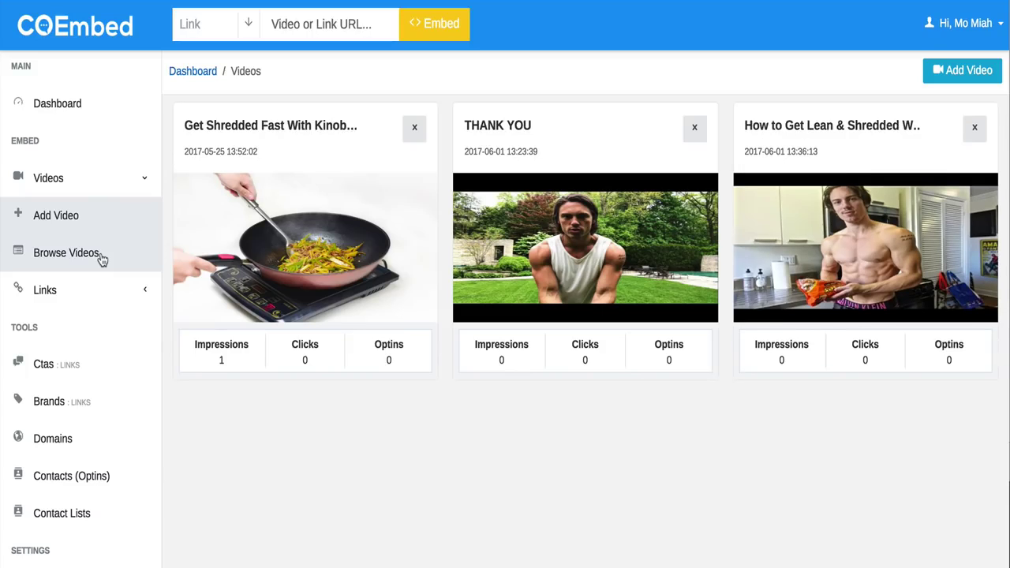
click(92, 299)
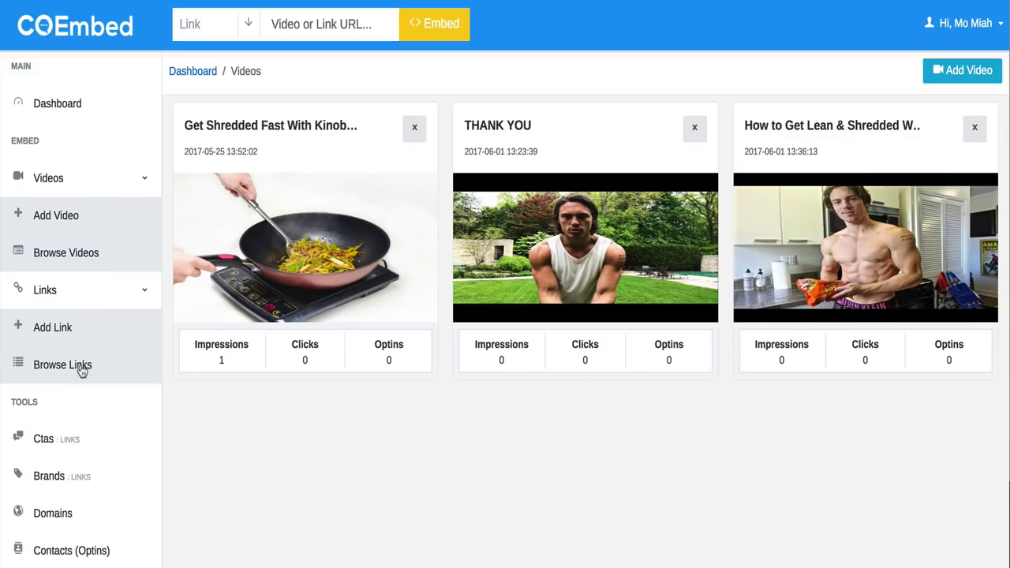
click(847, 136)
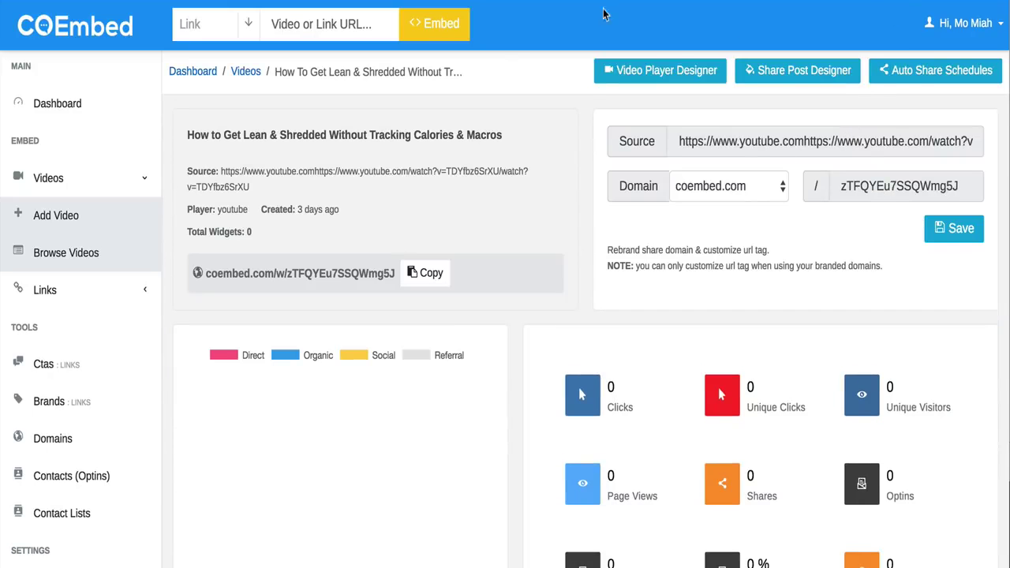
click(646, 69)
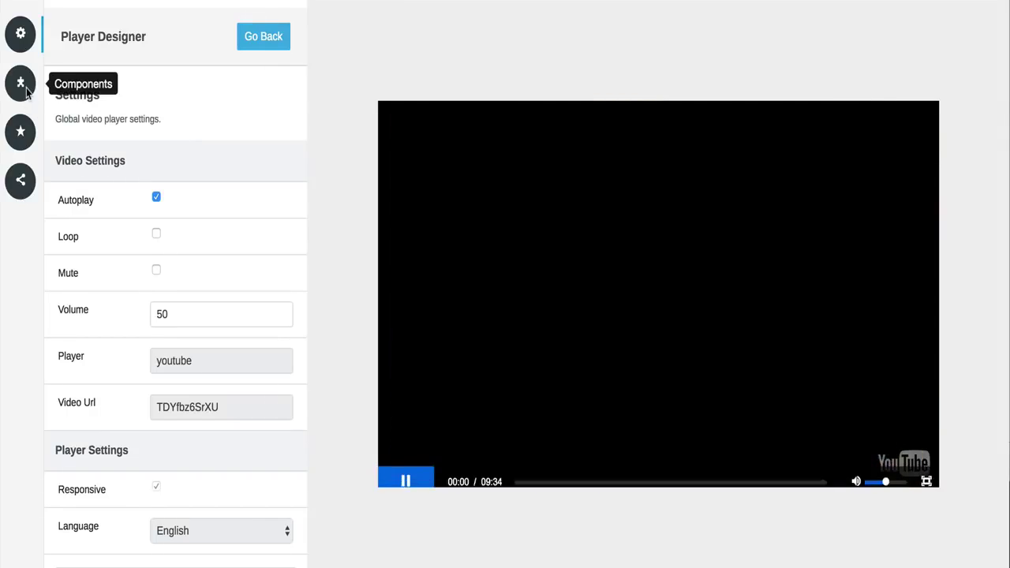
Examine the player's component settings, the available widget types and the settings of the widgets already attached, pausing the preview
click(20, 82)
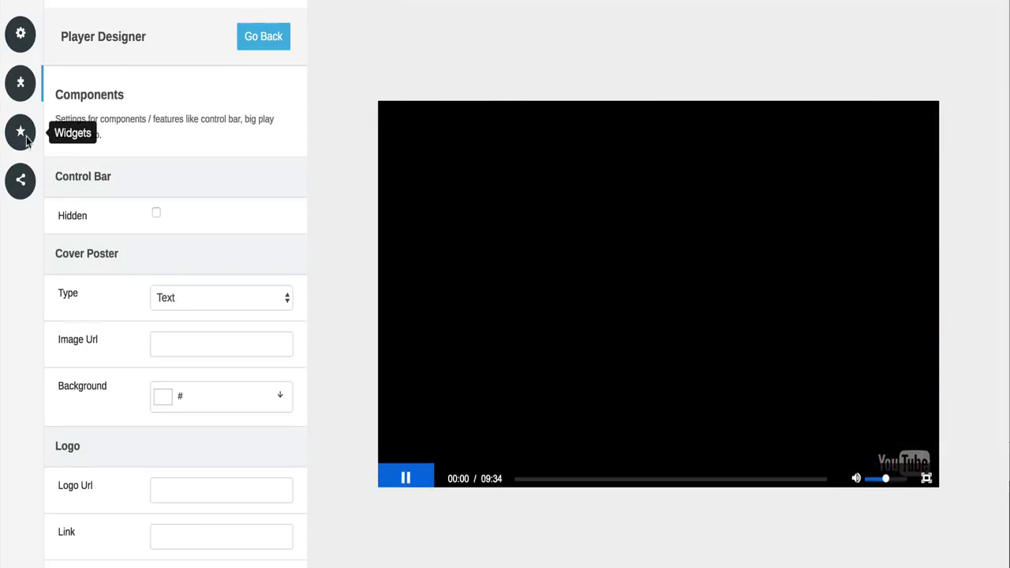
click(22, 135)
click(198, 183)
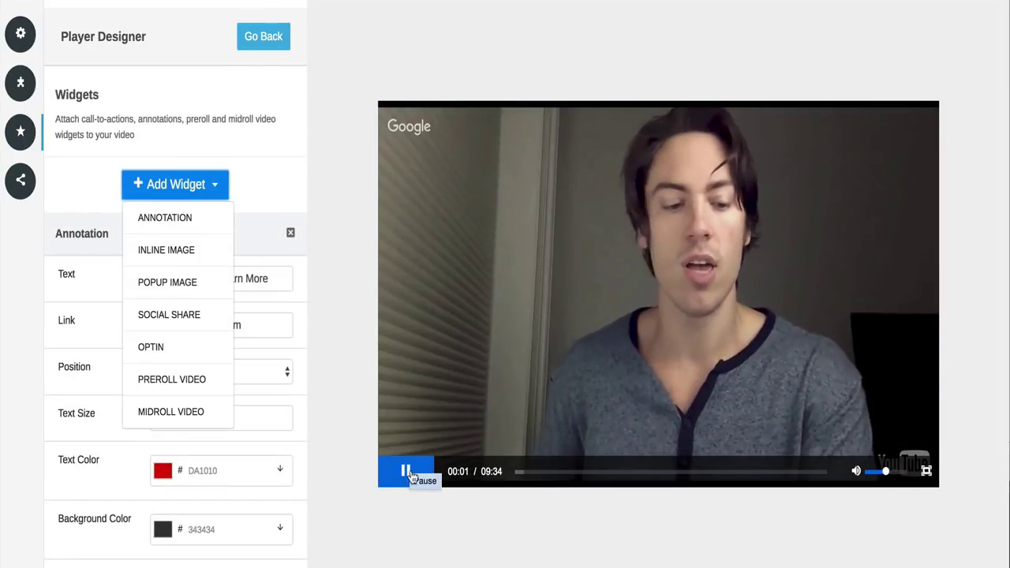
click(407, 471)
click(204, 184)
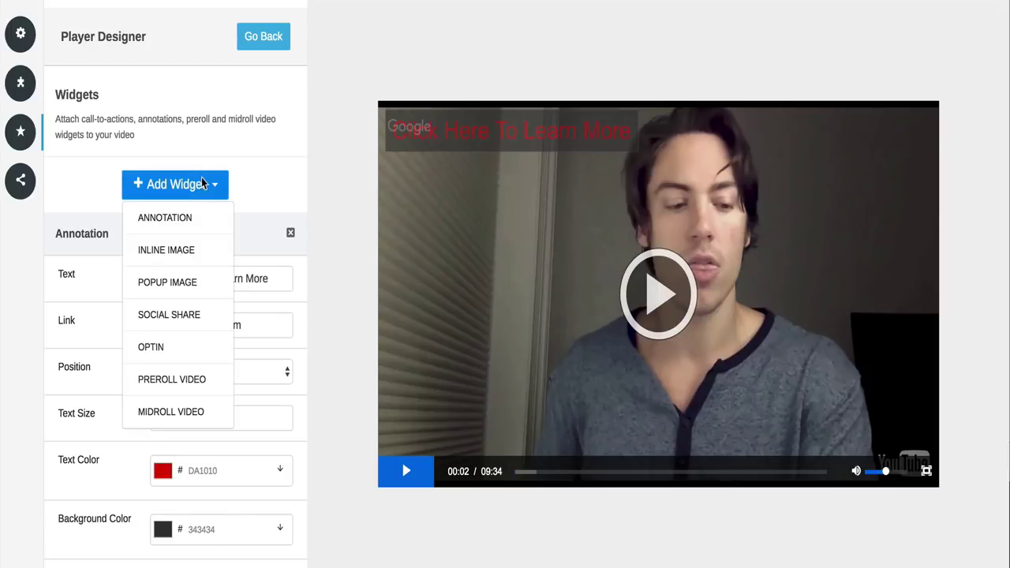
scroll(198, 376, down, 3)
scroll(197, 376, down, 5)
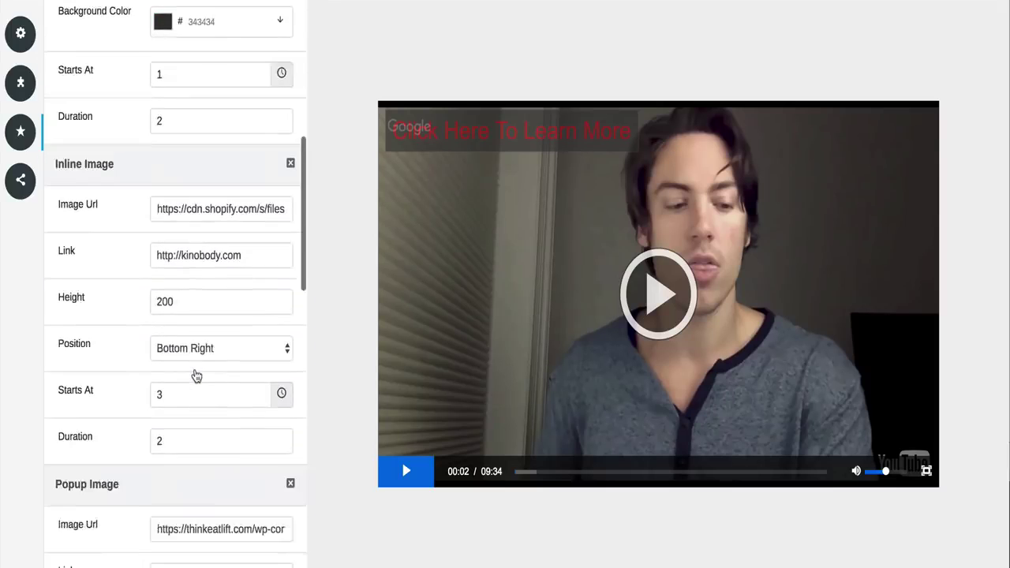
scroll(197, 376, up, 10)
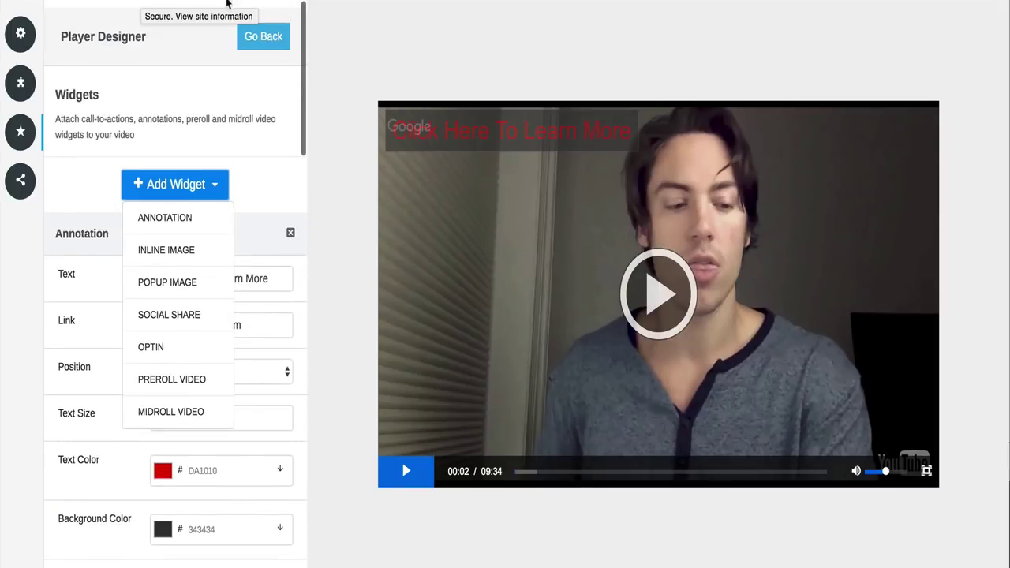
Leave the player designer for the dashboard, and bring up the list of saved videos
click(265, 40)
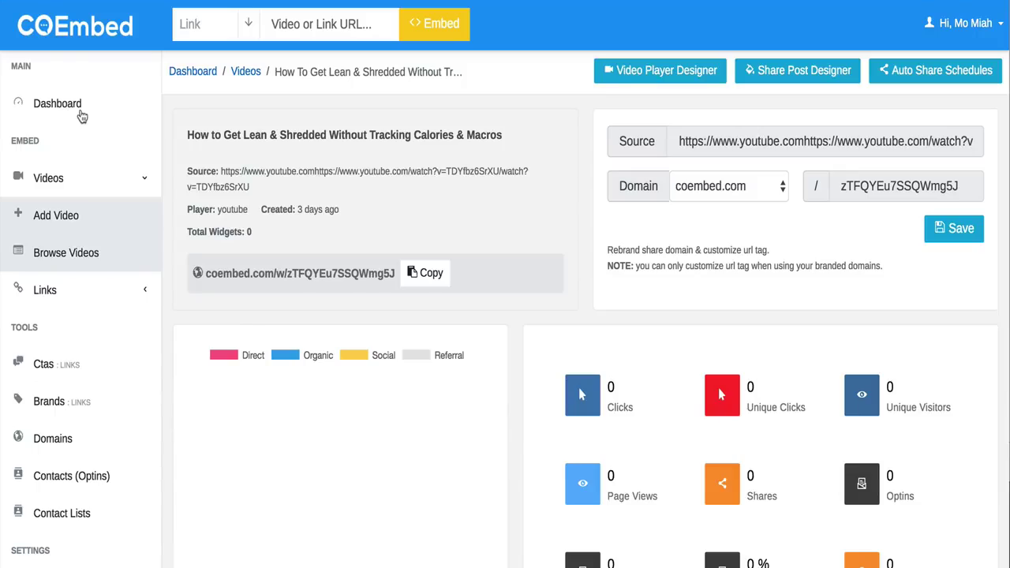
click(79, 110)
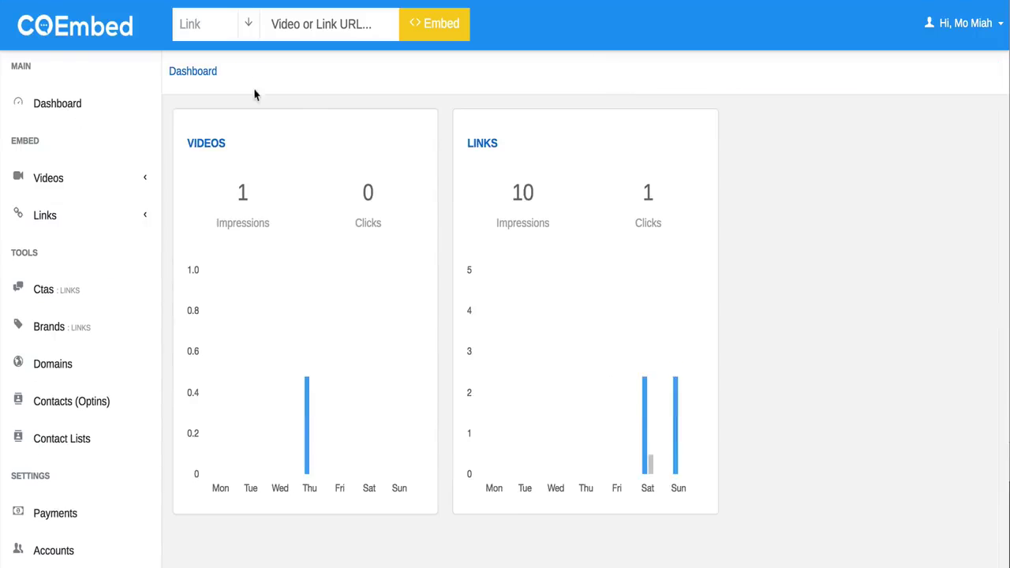
click(139, 188)
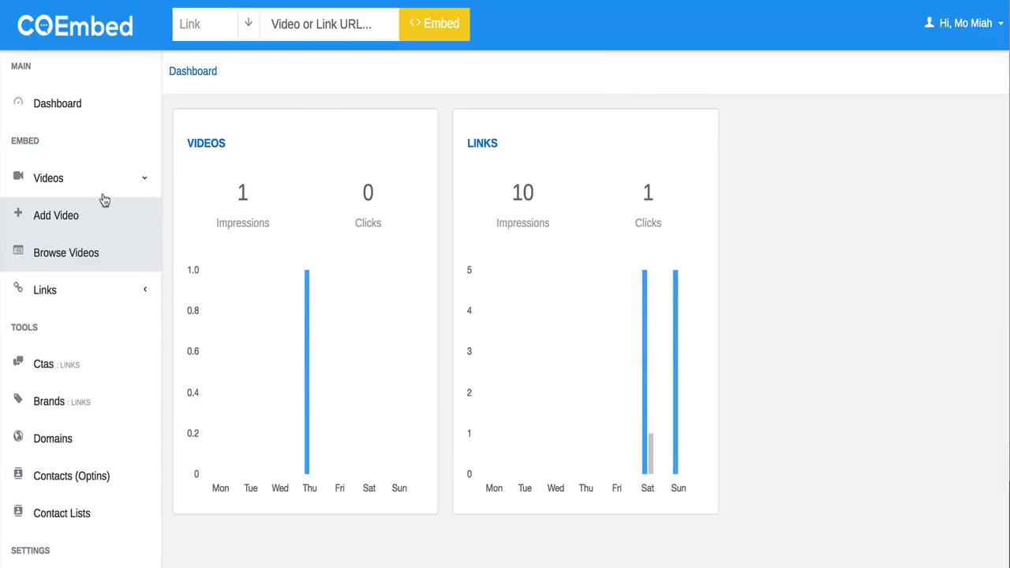
click(65, 254)
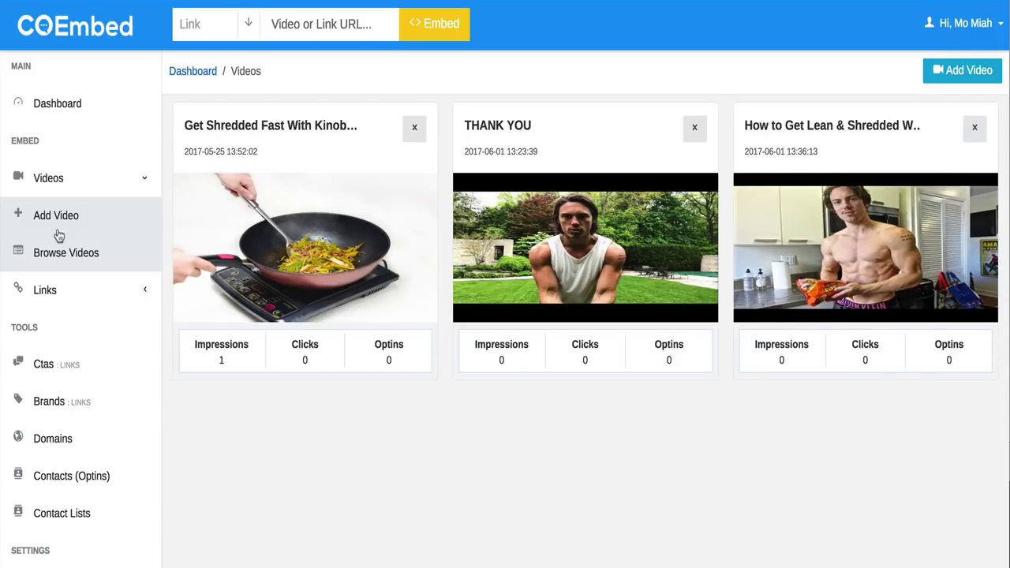
Open the page for adding a video and look over its URL field and trending videos
click(45, 178)
click(47, 180)
click(50, 217)
scroll(332, 239, down, 1)
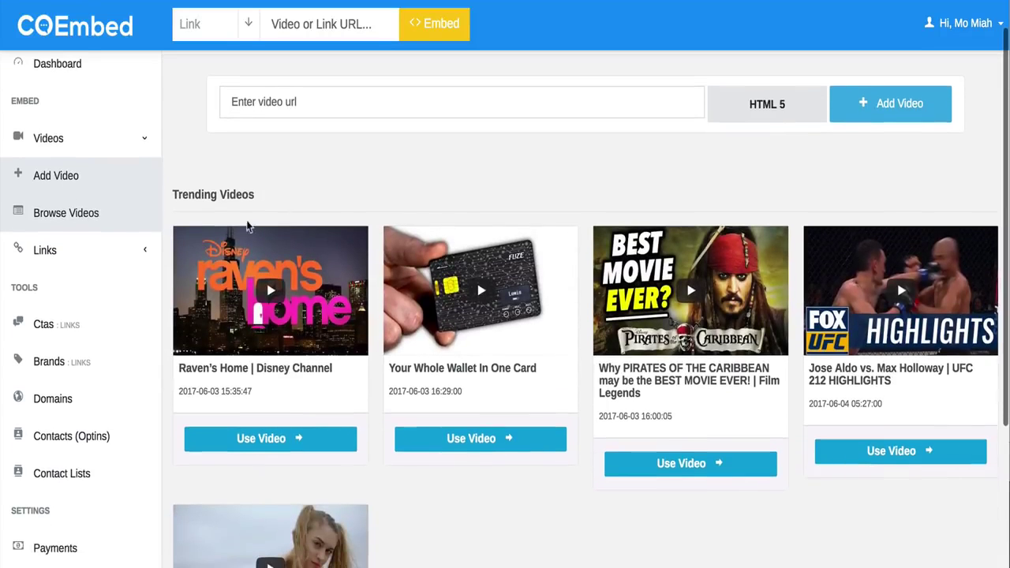
scroll(552, 428, down, 1)
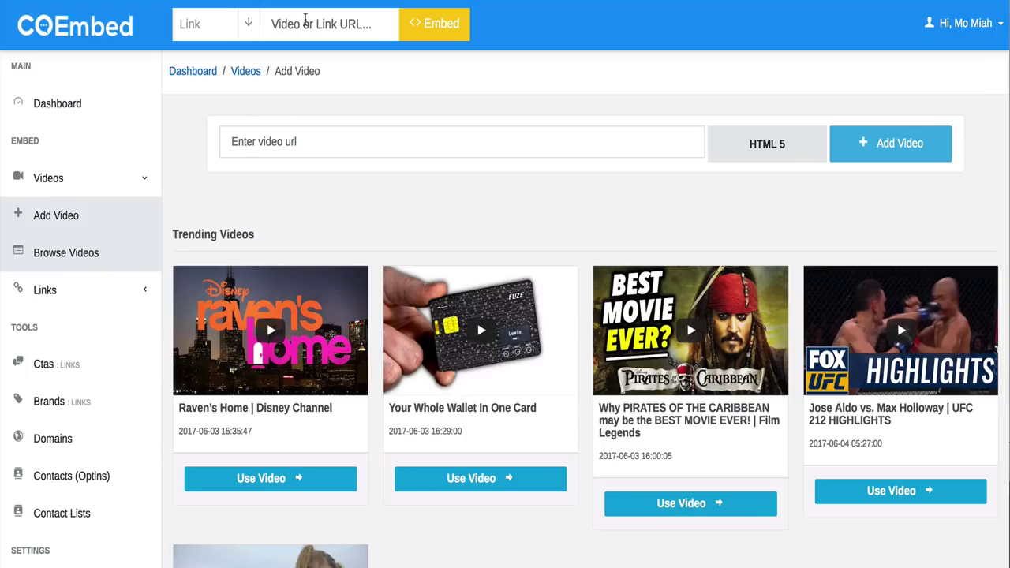
Try pasting the YouTube link ending in watch?v=UbStAHKcr_8 into the quick embed field, from both the Add Video page and the saved videos list
click(305, 24)
key(ctrl+v)
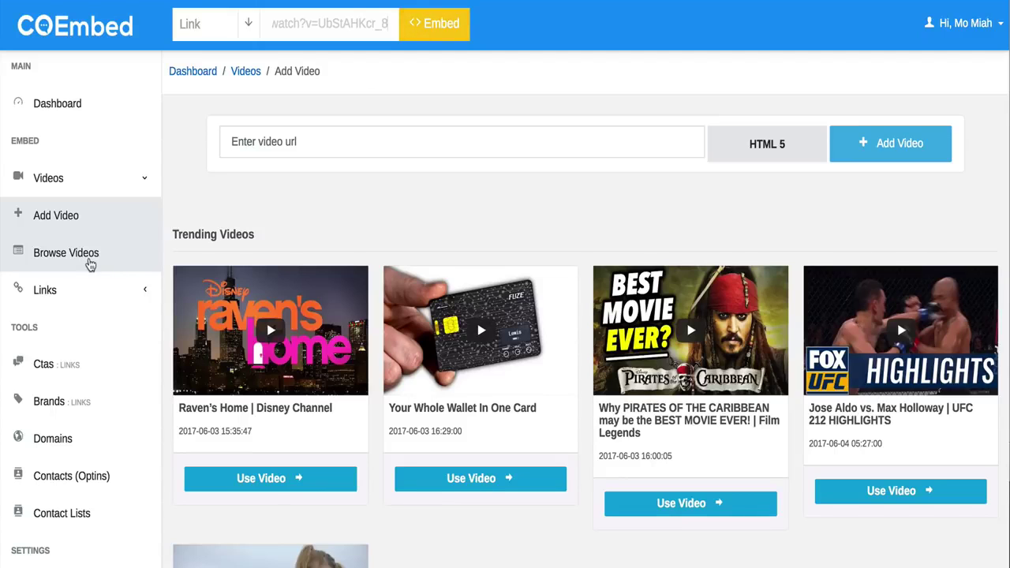
click(66, 253)
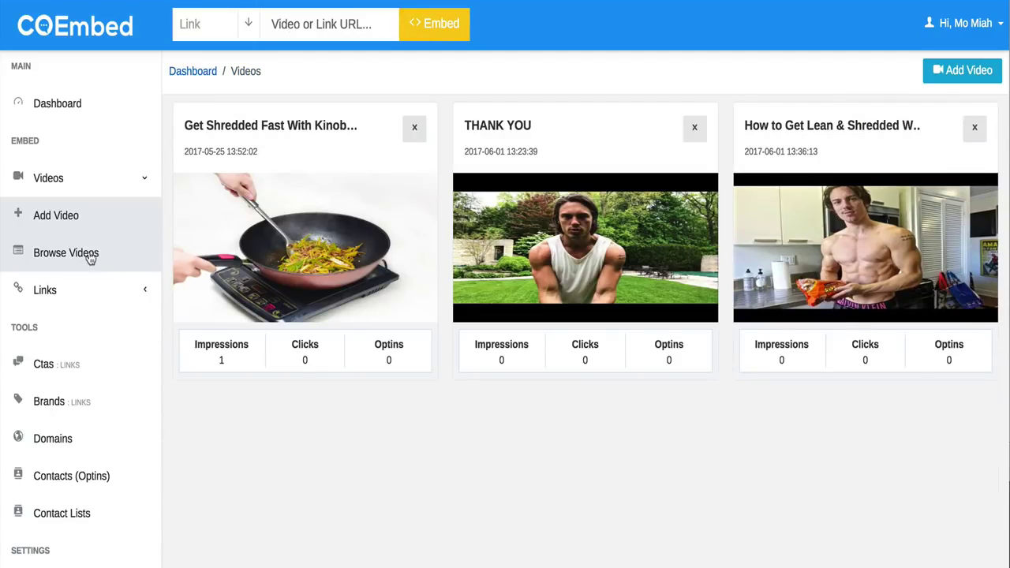
click(56, 225)
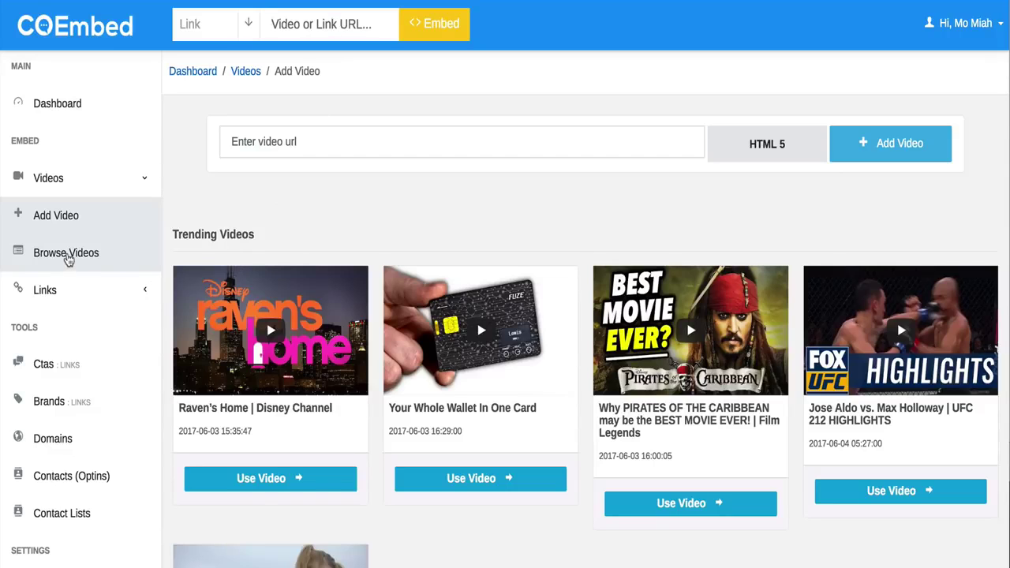
click(68, 257)
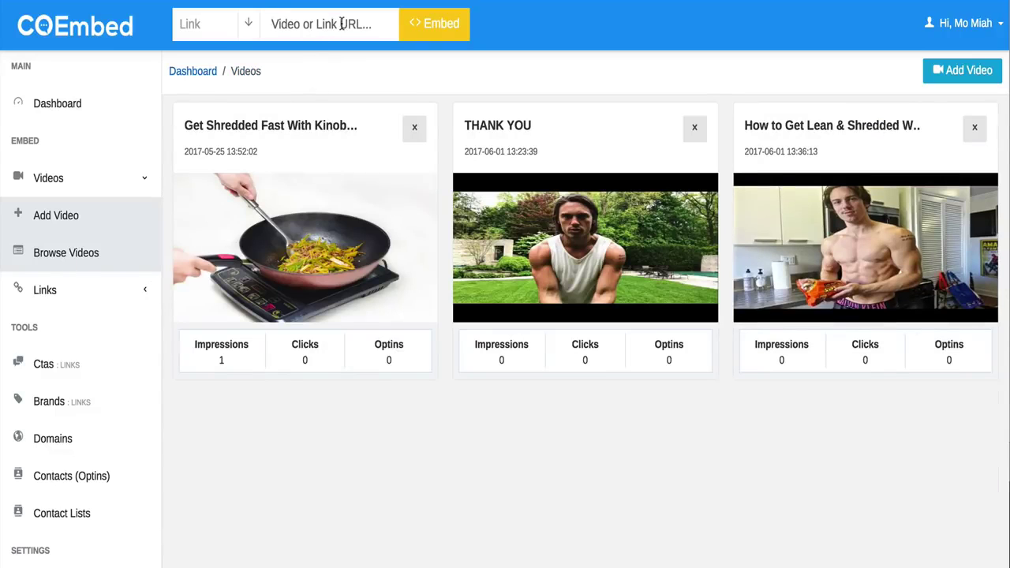
click(340, 24)
key(ctrl+v)
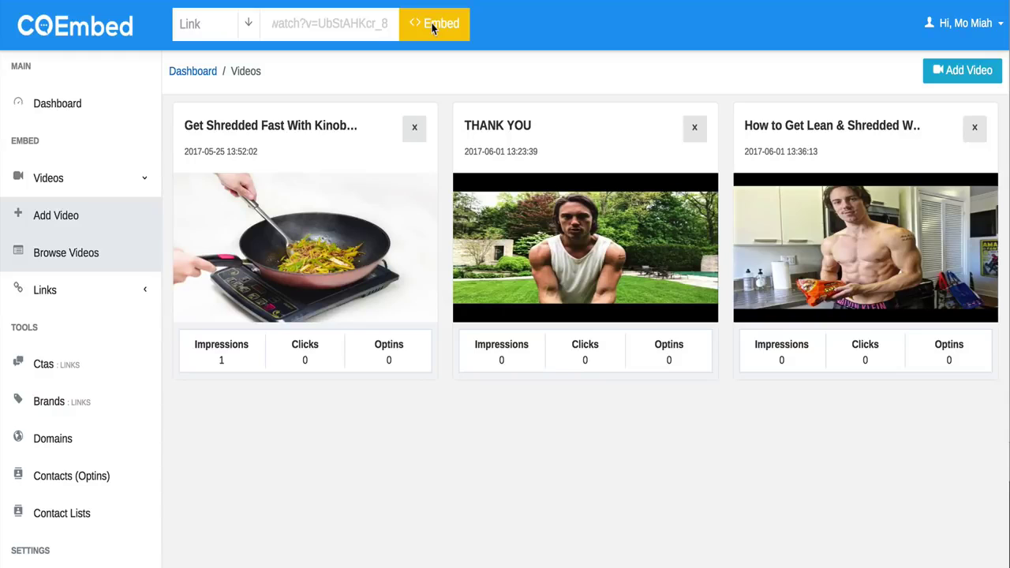
Open the widget settings of the "How to Get Lean & Shredded" video in the player designer, pause the preview and list the widget types
click(806, 136)
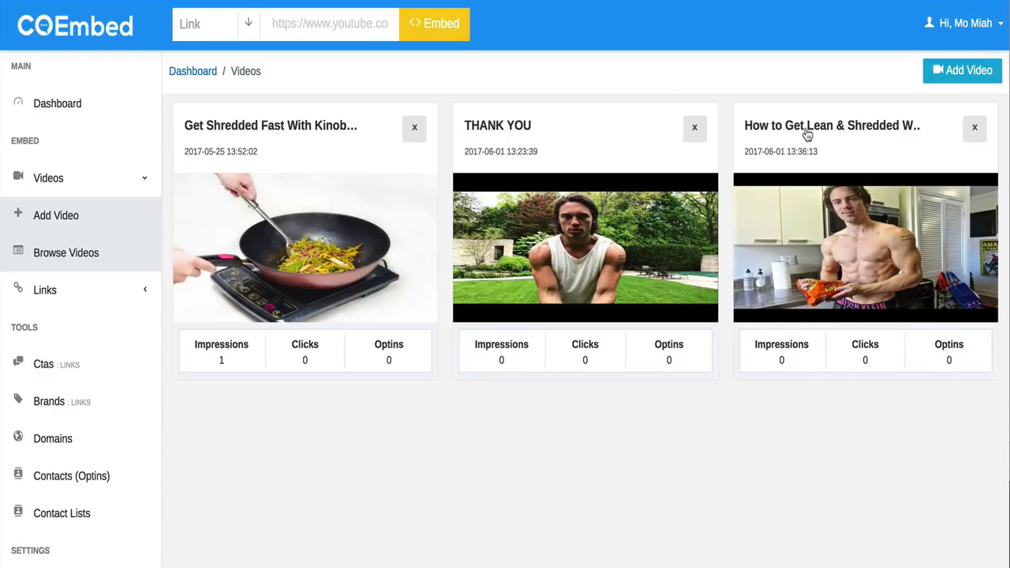
click(657, 71)
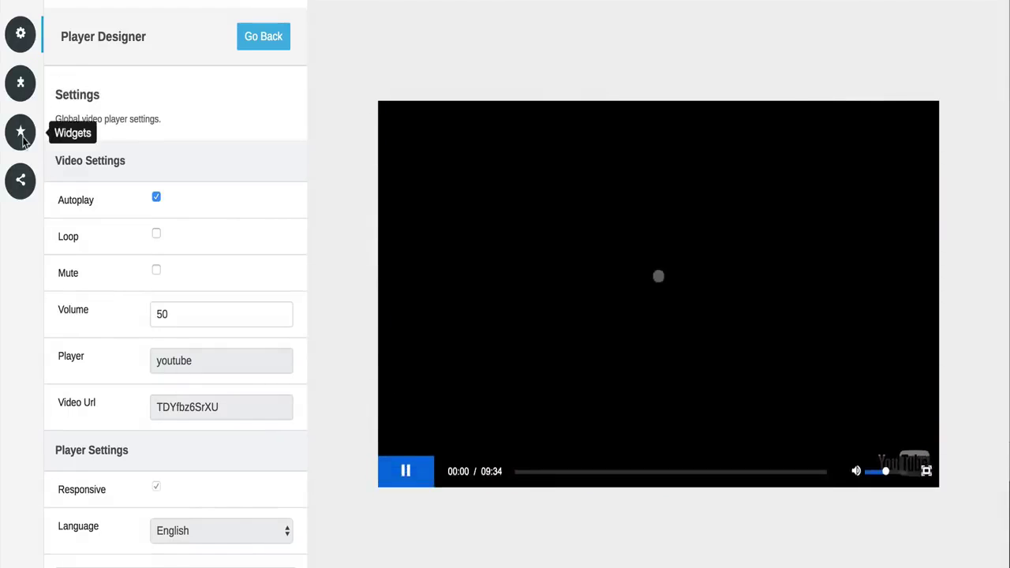
click(20, 131)
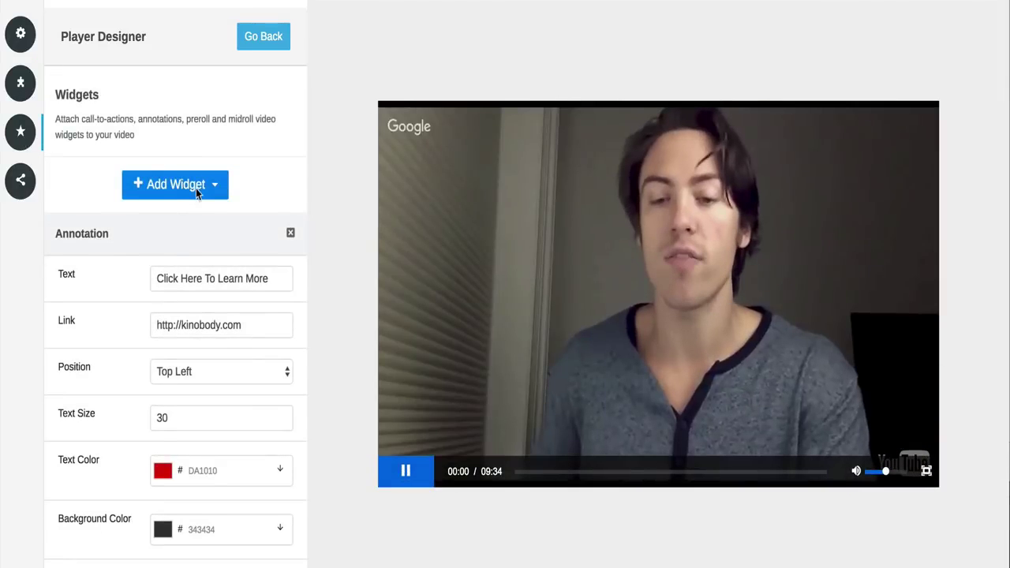
click(195, 188)
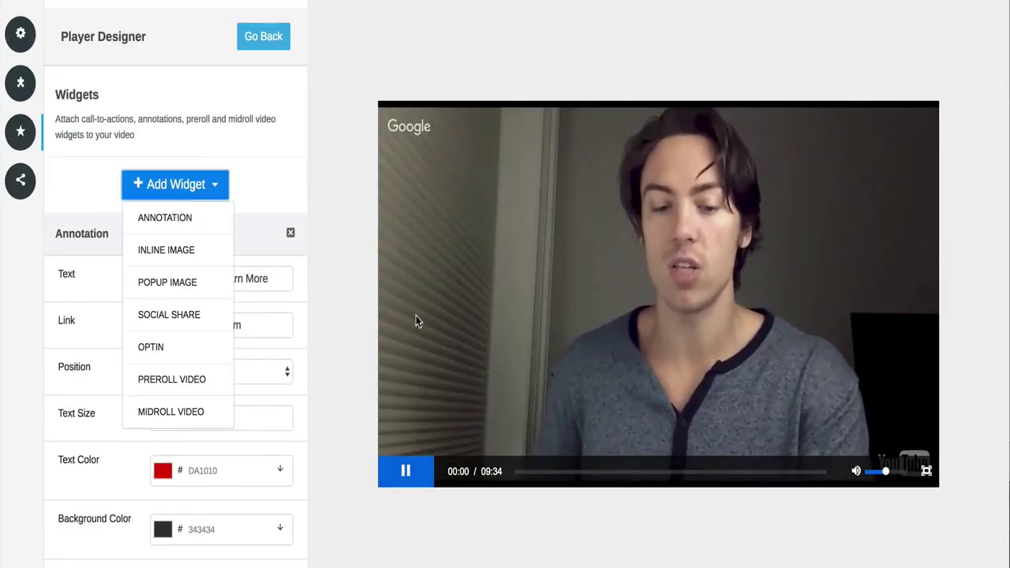
click(408, 473)
click(203, 185)
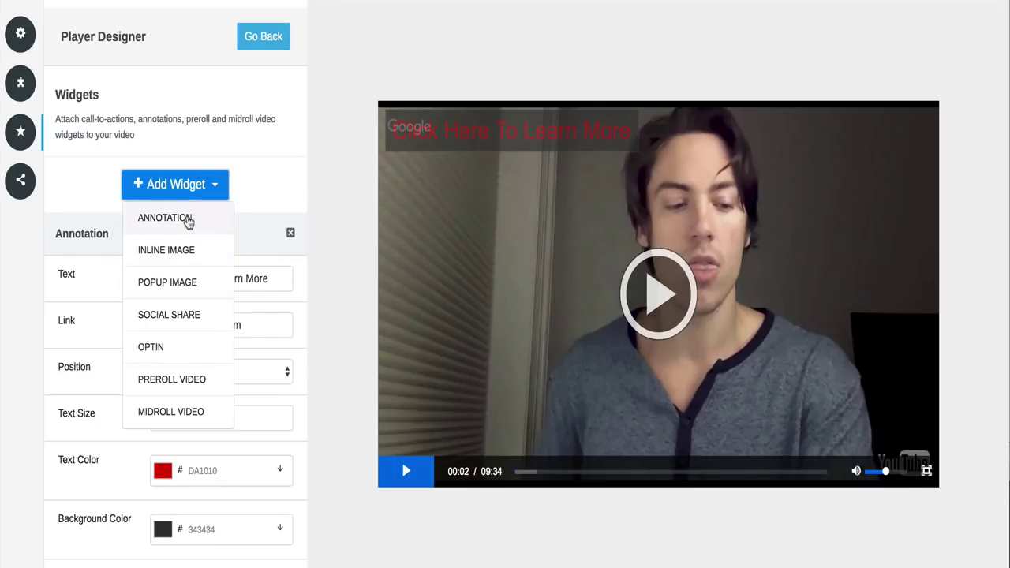
Change the annotation widget's text to "Click Here To Learn More!"
click(258, 273)
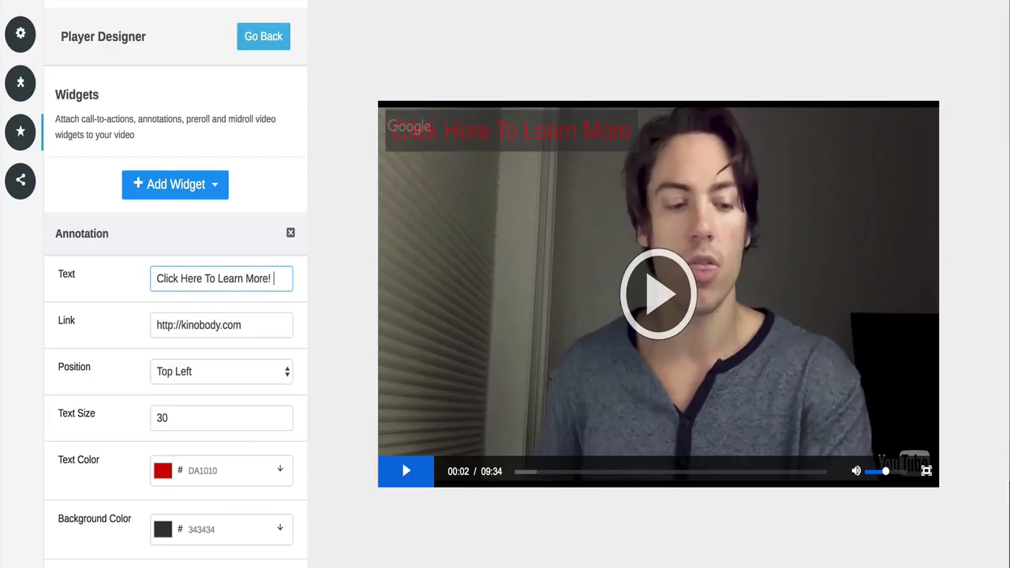
click(235, 324)
scroll(248, 326, down, 2)
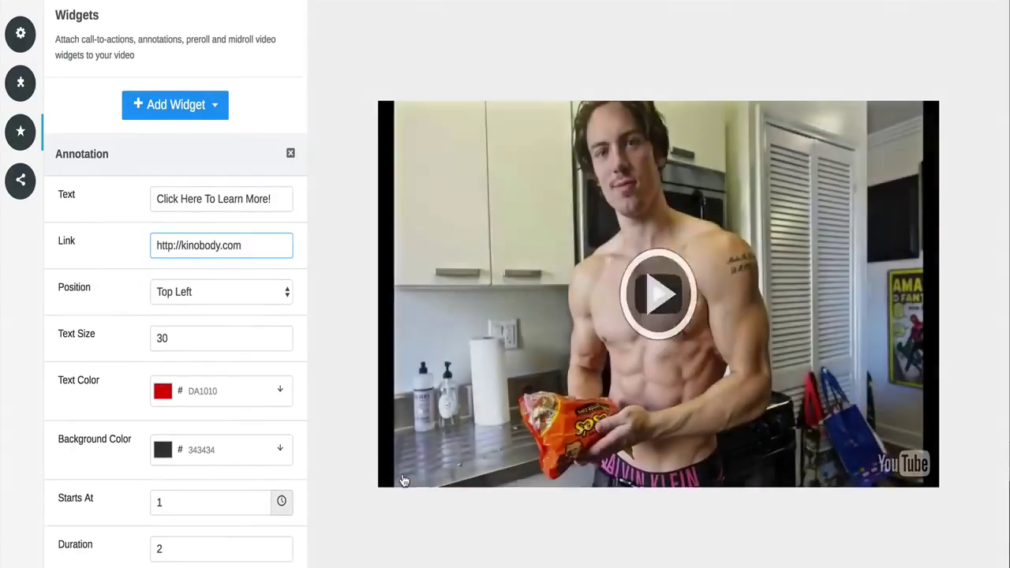
Play the preview muted to check how the annotation and the inline image appear over the video, and pause it
click(402, 479)
click(858, 471)
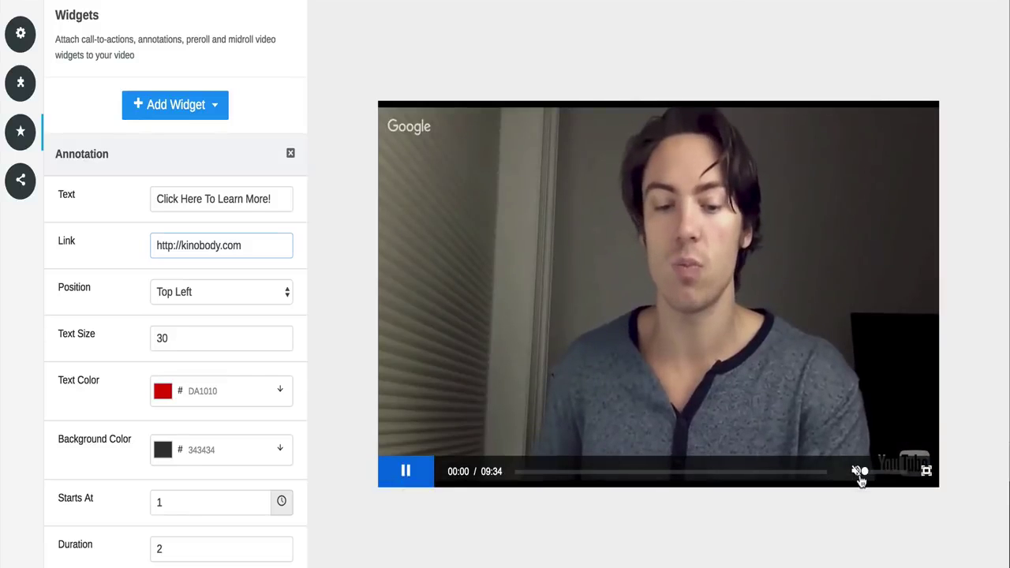
scroll(269, 292, down, 1)
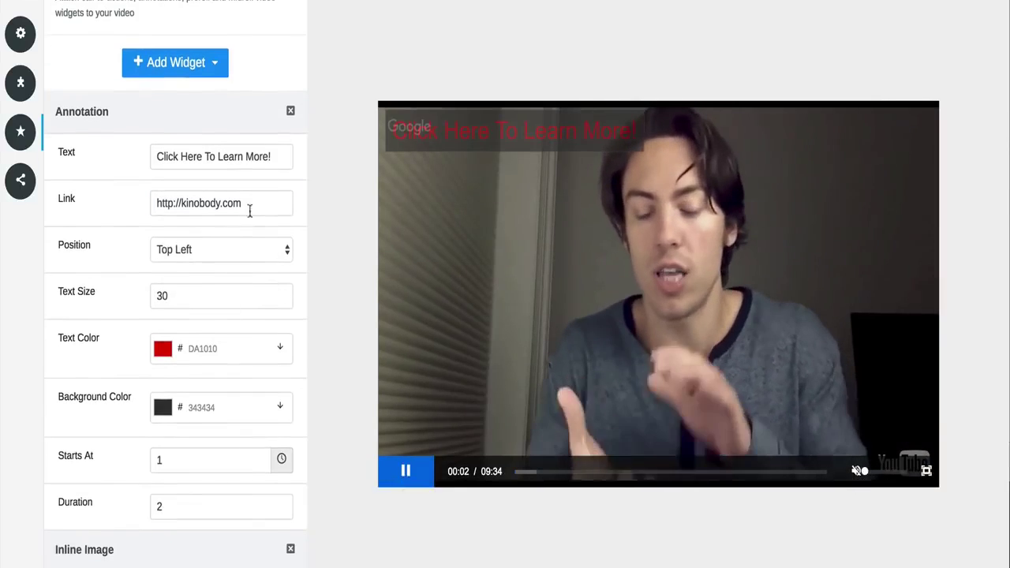
scroll(202, 340, down, 2)
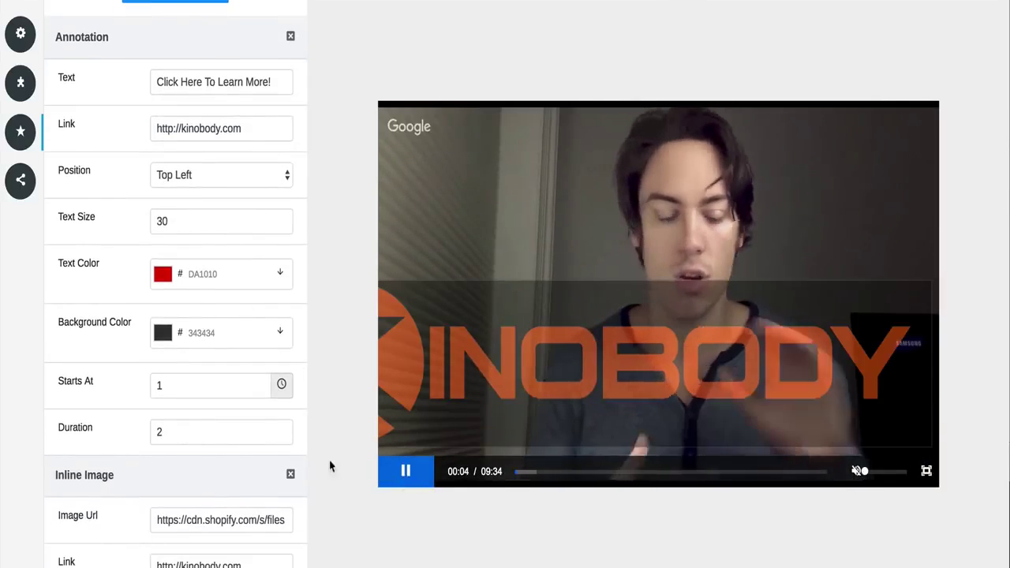
click(417, 478)
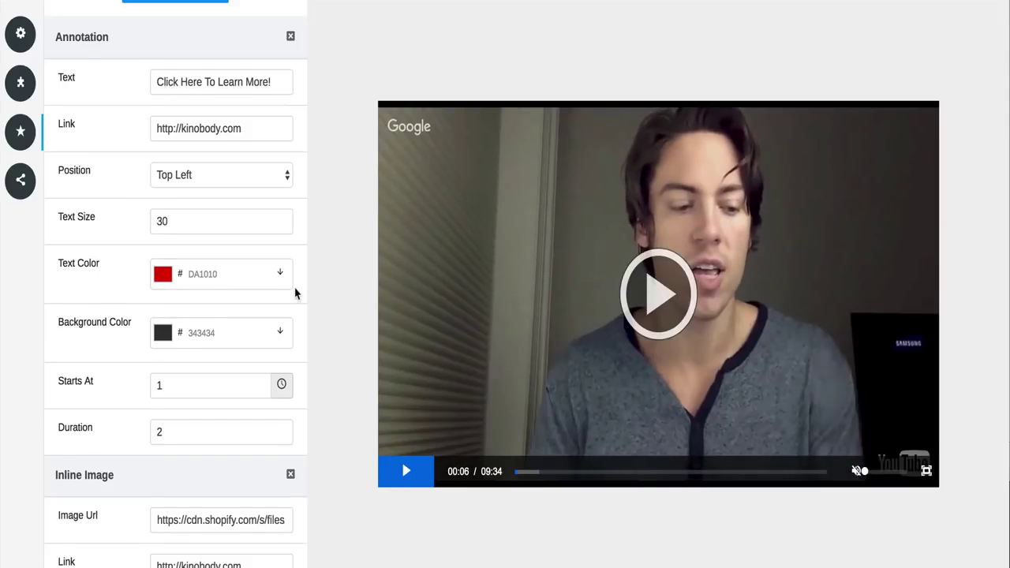
Nudge the annotation's start time down and back up to 1
scroll(295, 294, down, 1)
scroll(284, 307, up, 1)
click(224, 401)
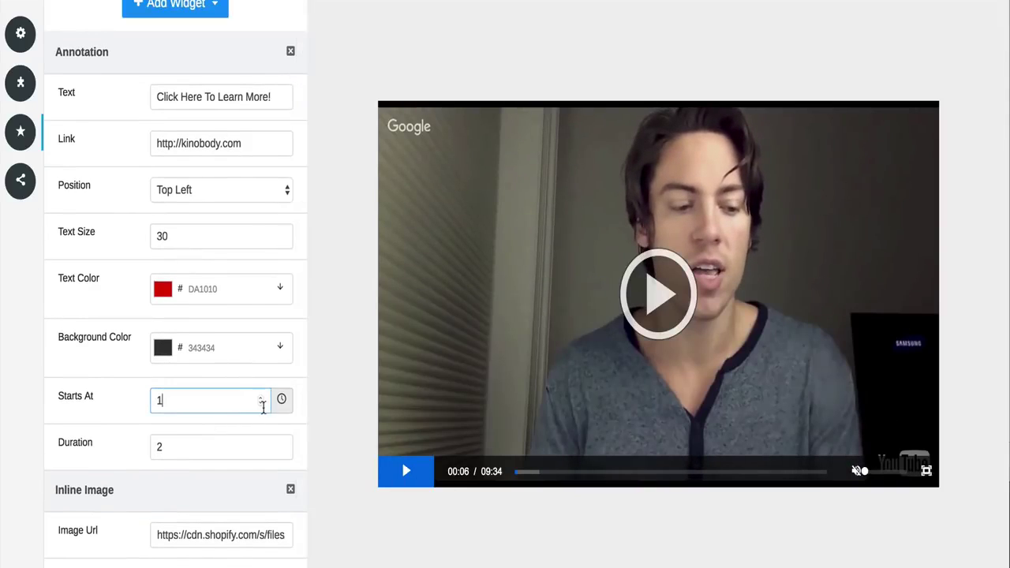
click(261, 403)
click(261, 398)
click(350, 376)
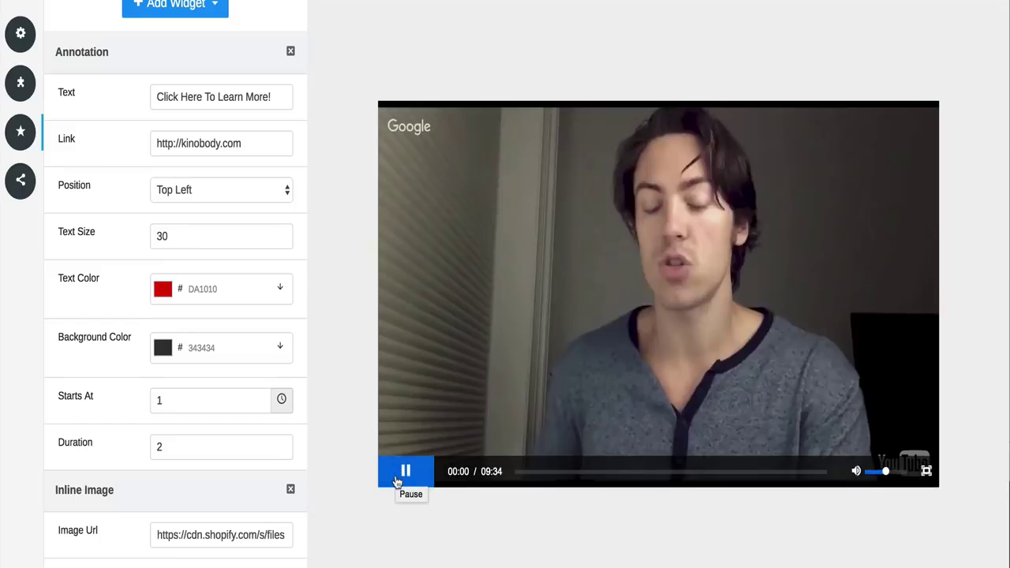
Pause the reloaded preview, and play it again to examine when the widgets appear
click(403, 467)
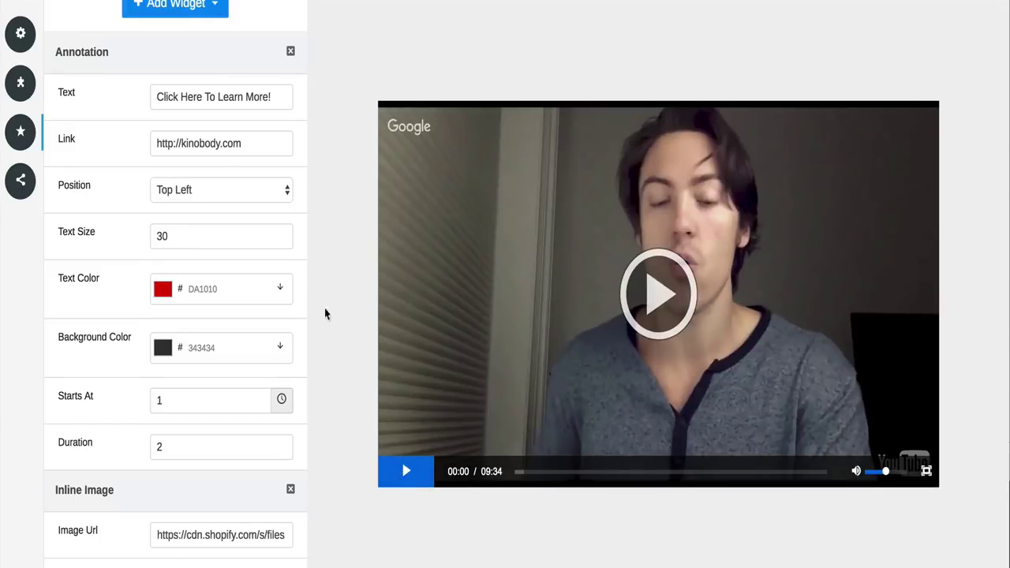
scroll(356, 359, down, 1)
click(418, 473)
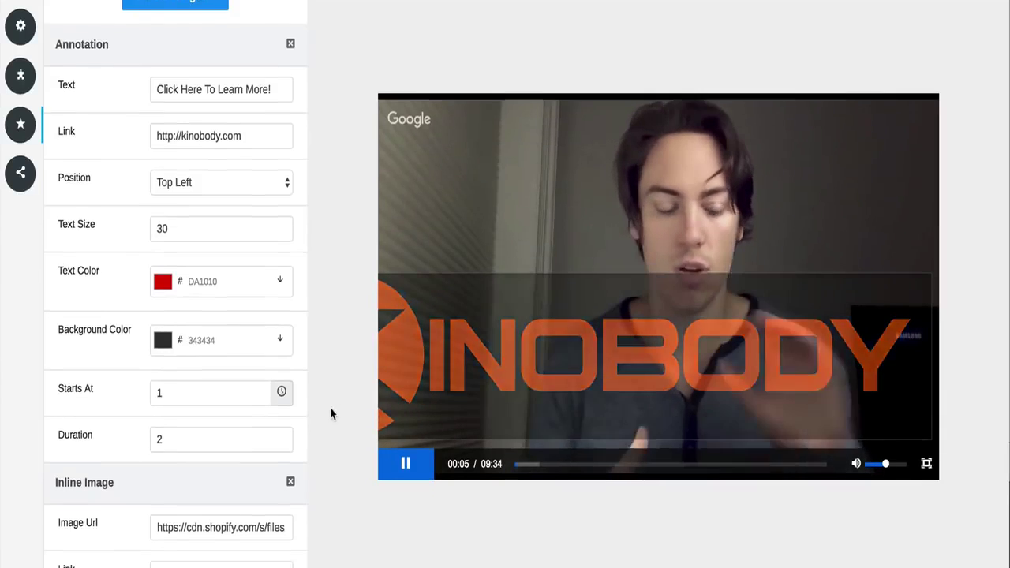
Resume the preview until the popup image appears, follow its link to check the Kinobody page, and close that page
scroll(296, 522, down, 5)
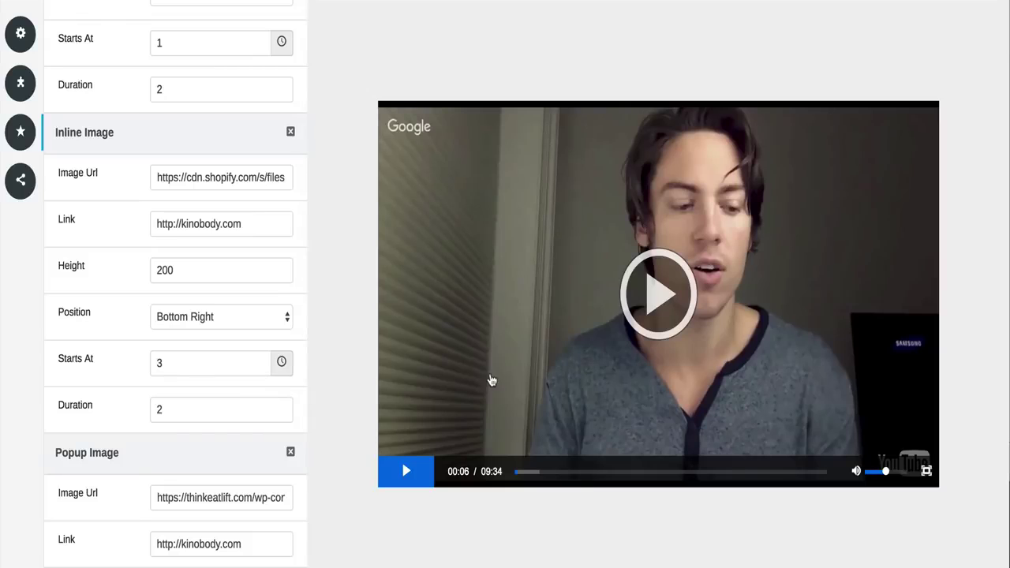
click(676, 286)
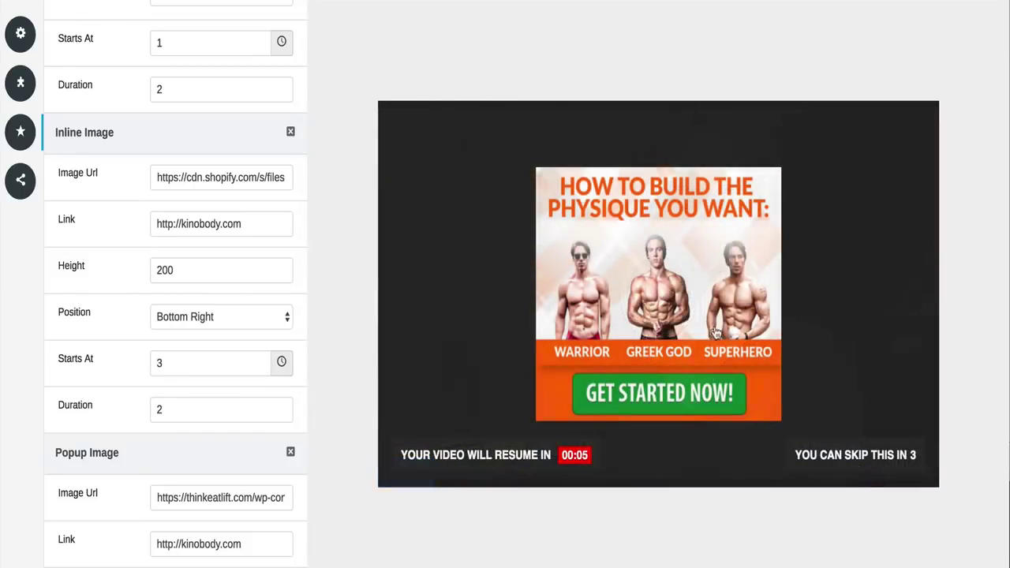
click(664, 305)
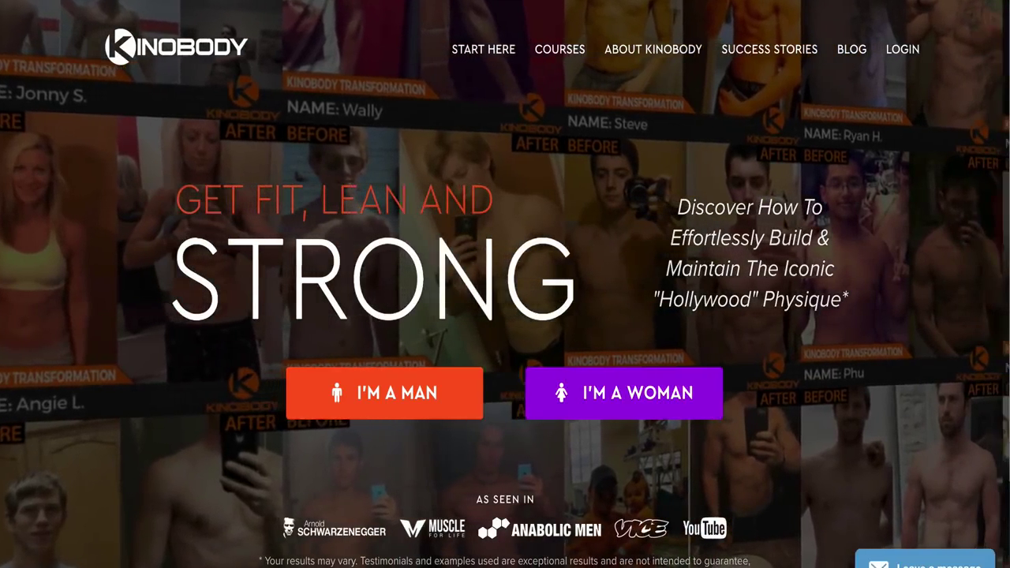
key(ctrl+w)
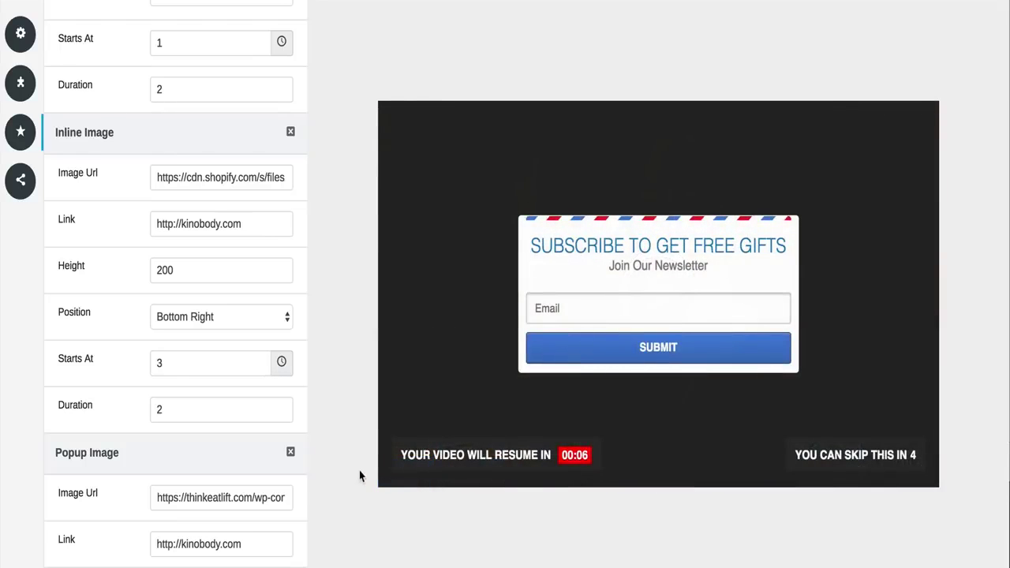
Set the popup image widget's start time to 5, and mute the reloaded preview
scroll(252, 382, down, 4)
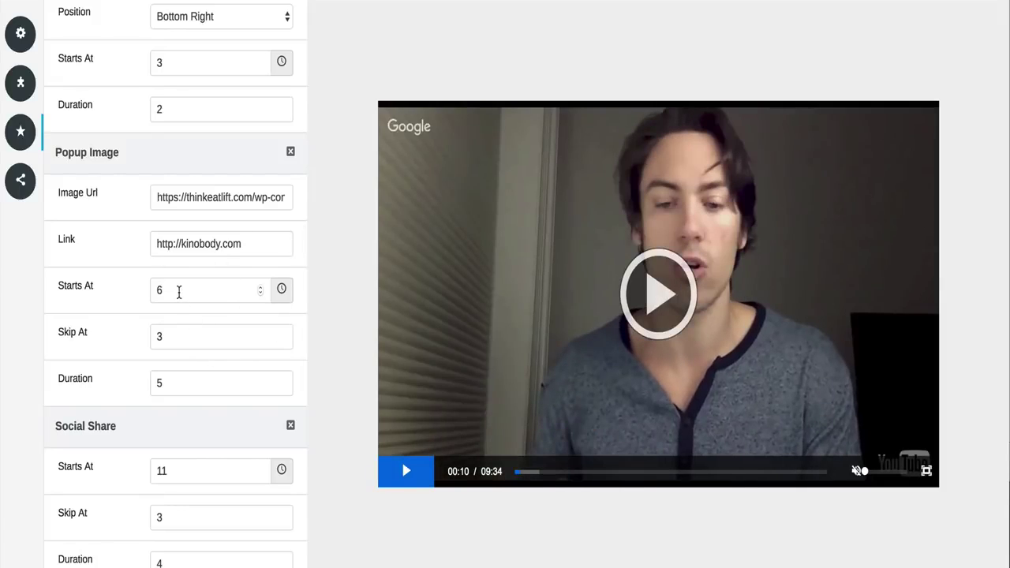
drag(179, 292, 139, 290)
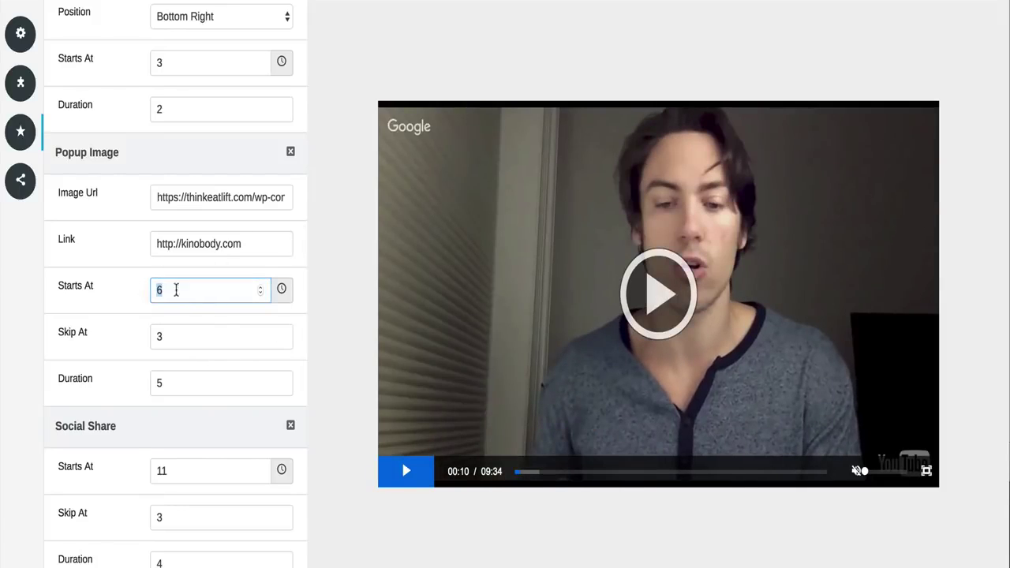
text(5)
click(320, 295)
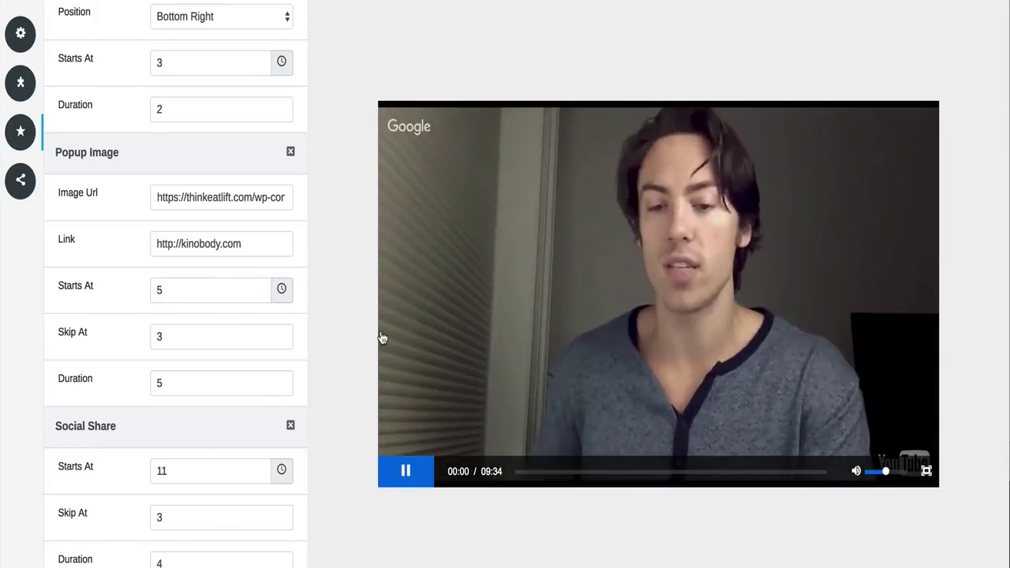
click(856, 470)
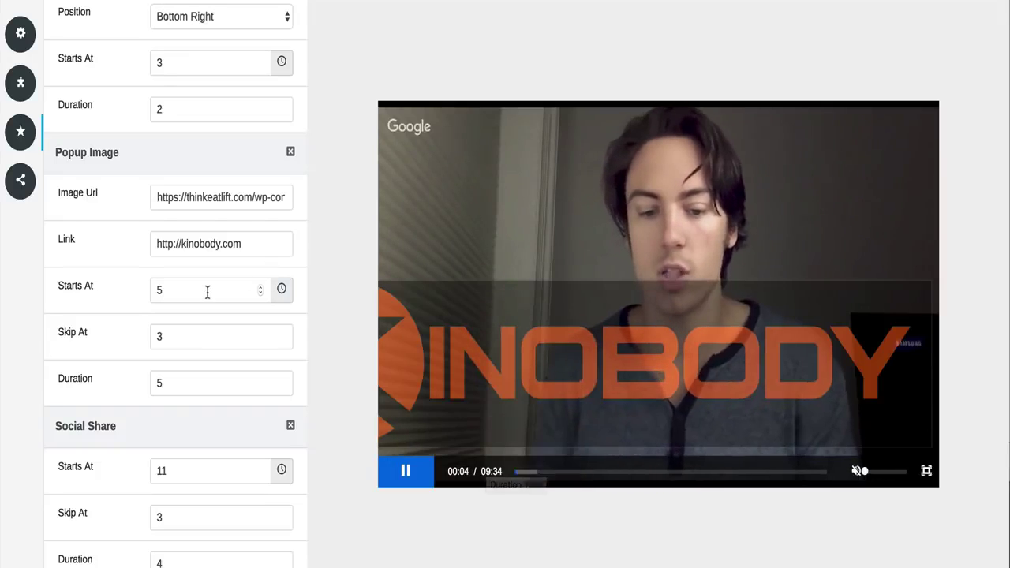
Set the popup image widget's start time to 6, skip the popup in the muted preview, and pause the video
drag(207, 291, 146, 295)
click(282, 291)
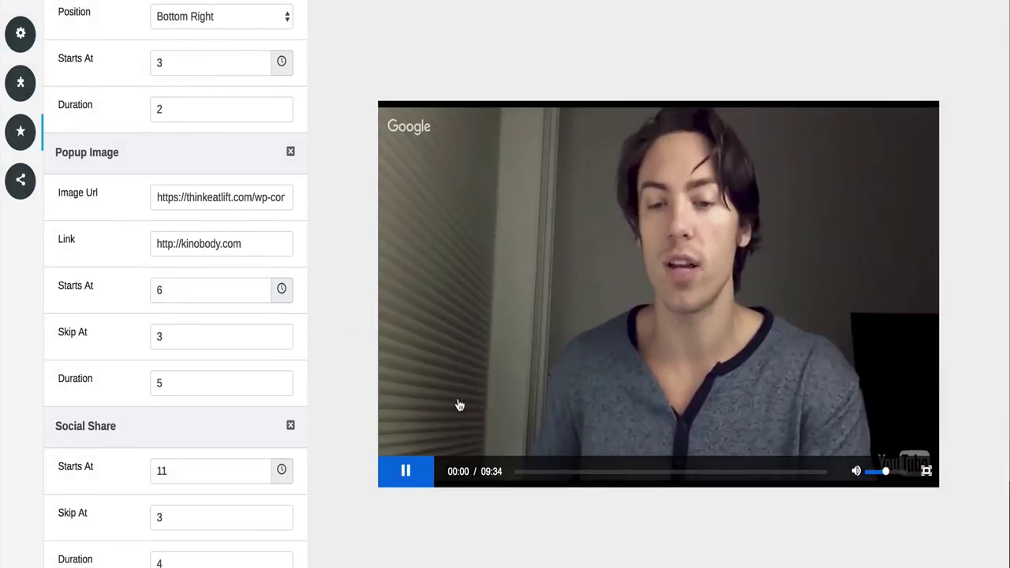
click(855, 468)
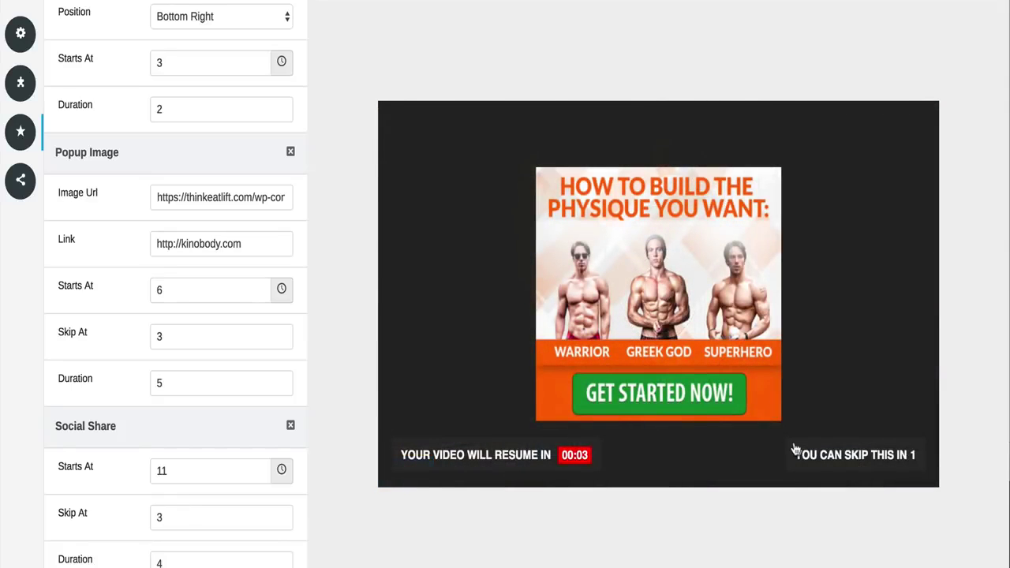
click(891, 455)
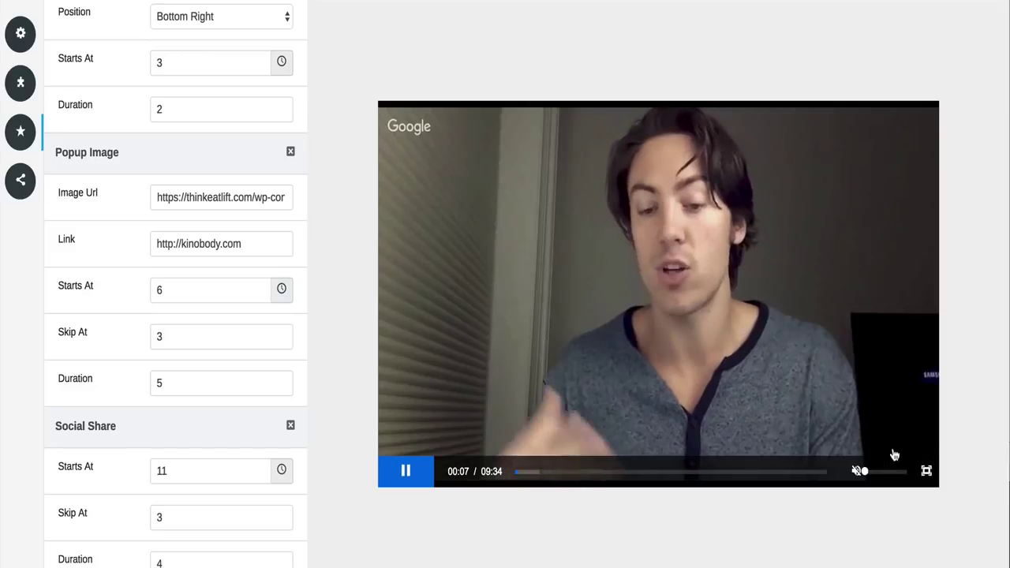
click(406, 471)
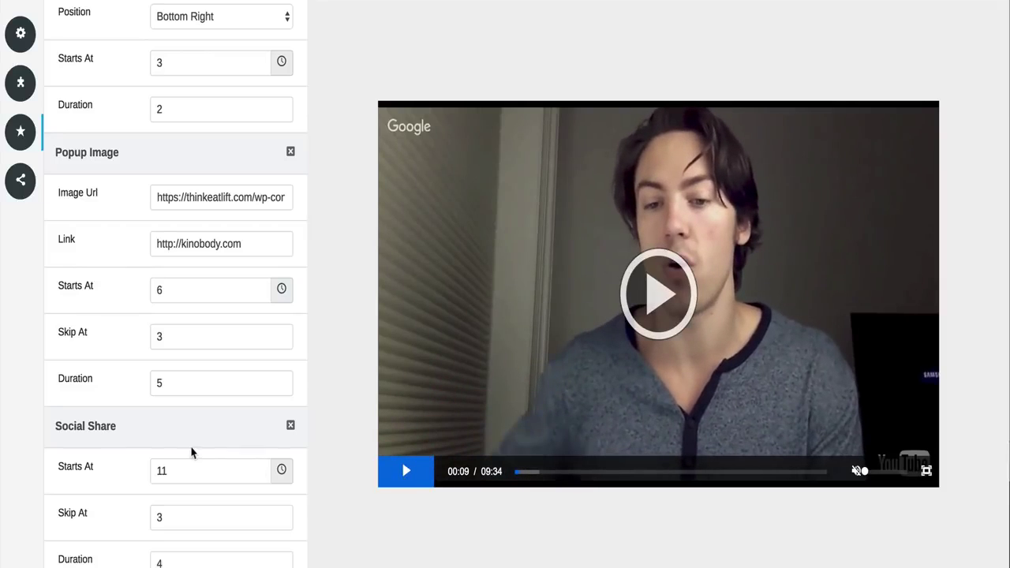
Set the social share widget's start time to 7, and mute and pause the reloaded preview
scroll(191, 451, down, 5)
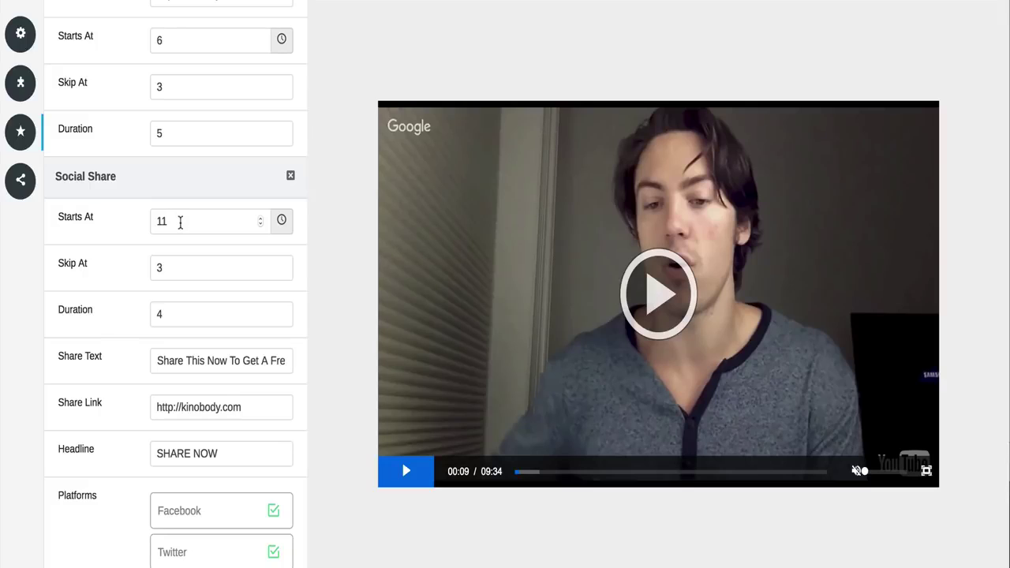
drag(180, 223, 131, 218)
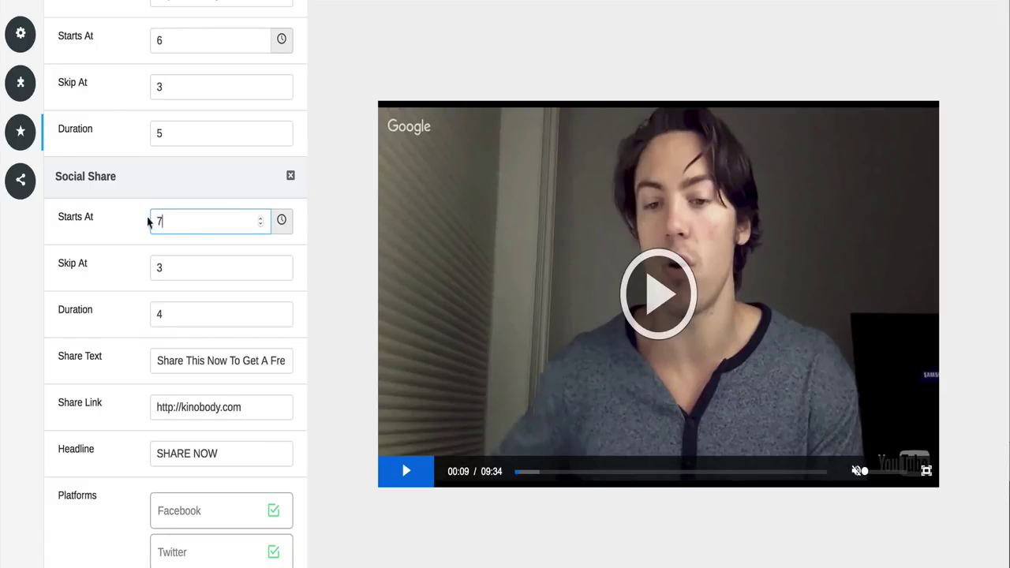
click(342, 272)
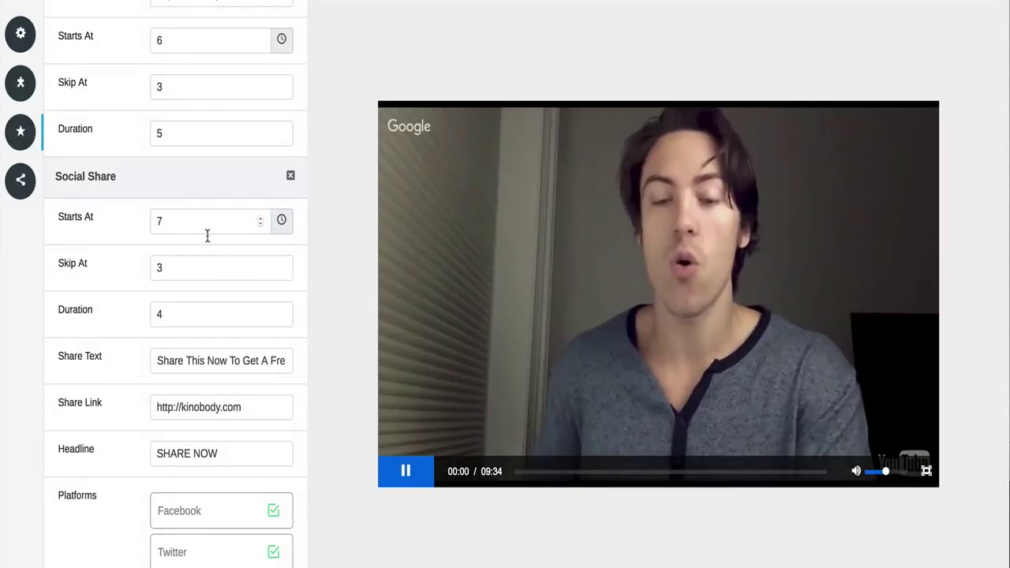
click(856, 471)
click(405, 471)
Set the social share widget's start time to 8
scroll(244, 380, down, 3)
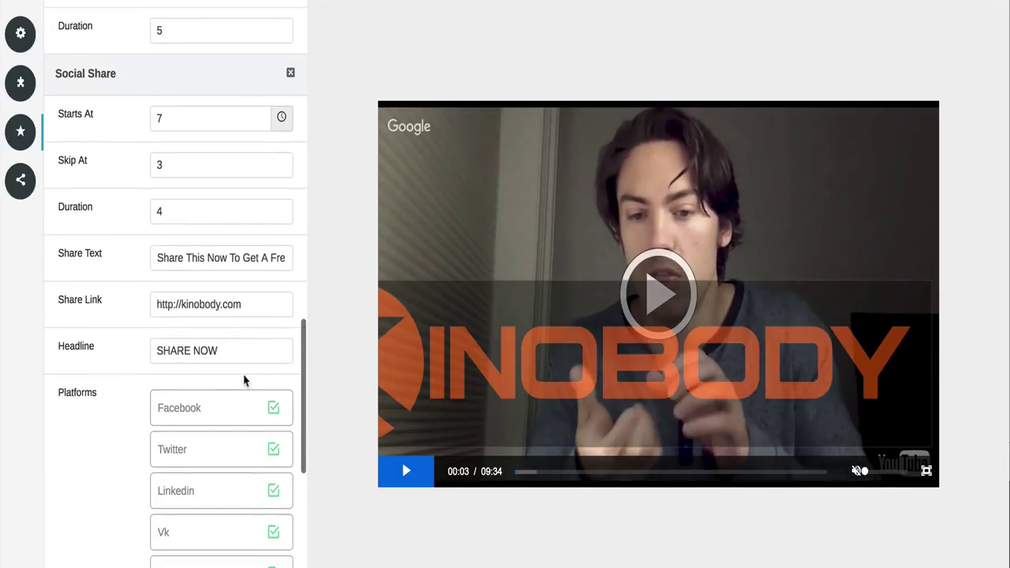
scroll(146, 139, up, 1)
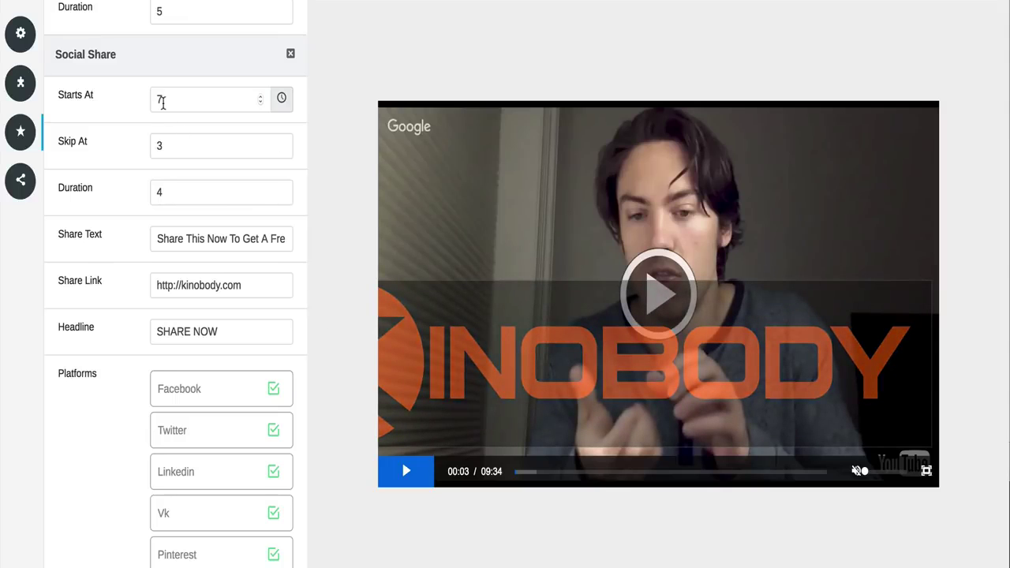
click(163, 101)
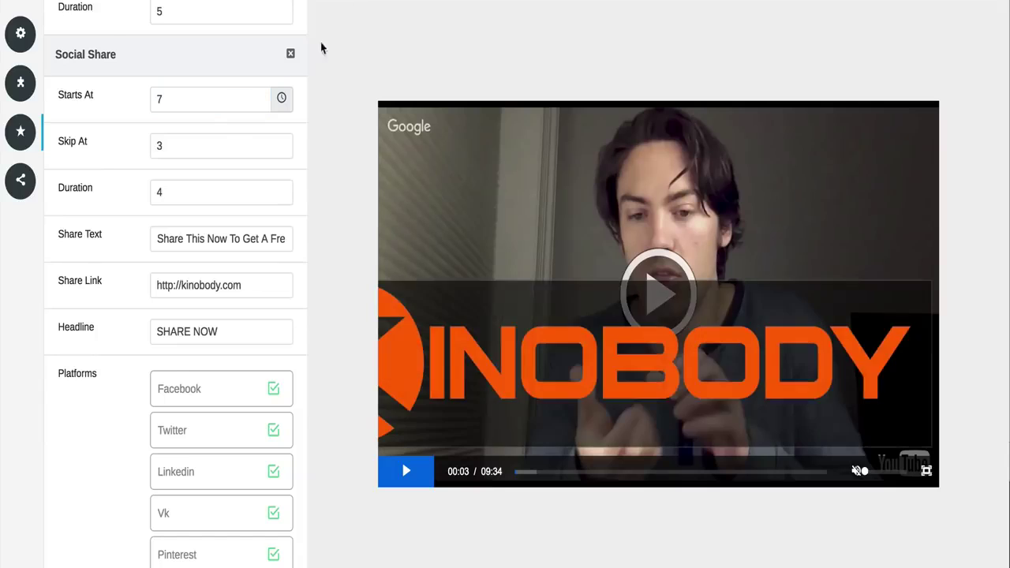
drag(185, 100, 135, 104)
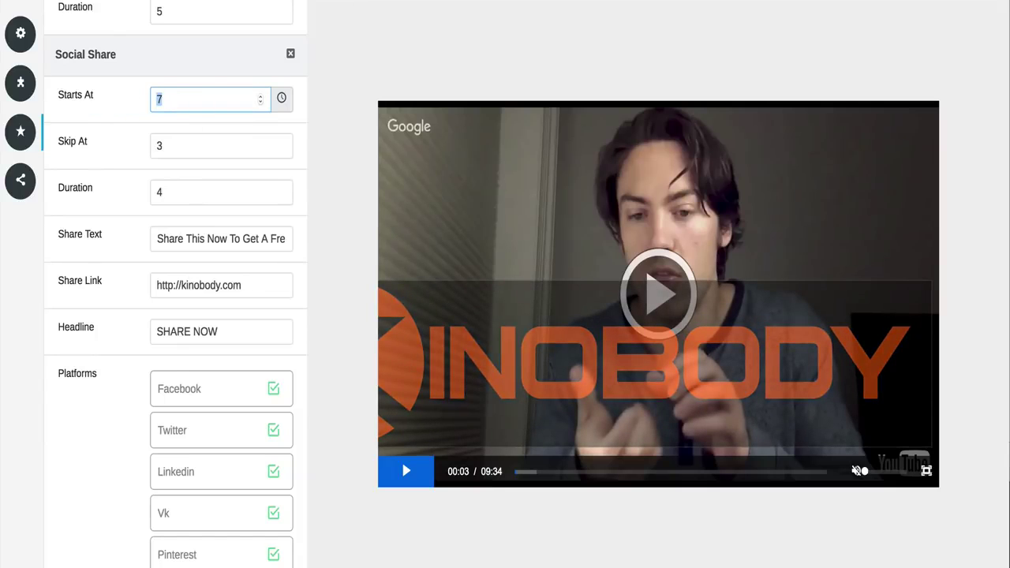
text(8)
click(354, 229)
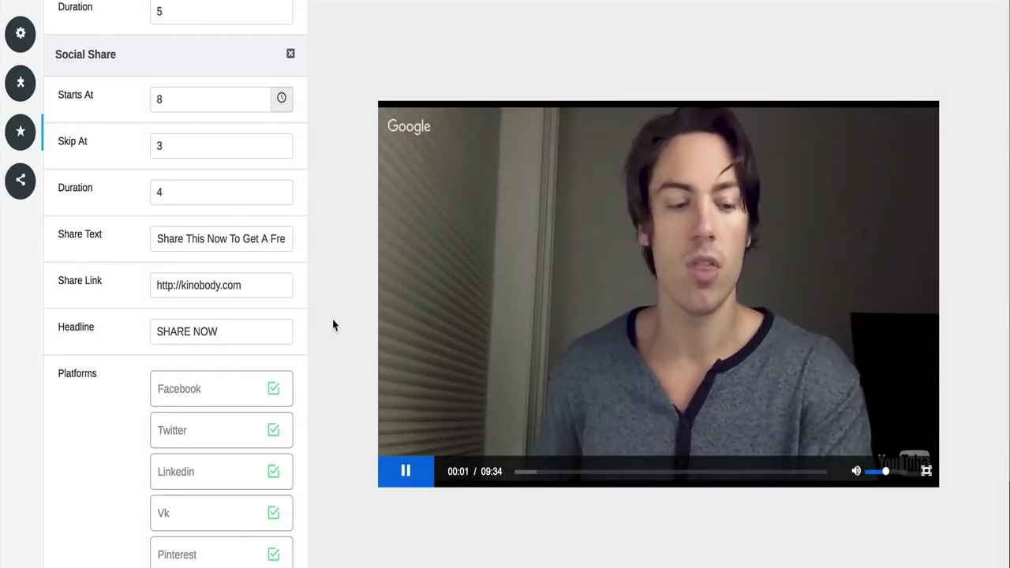
Play the muted preview past the popup image to check the social share widget, and pause it
click(856, 471)
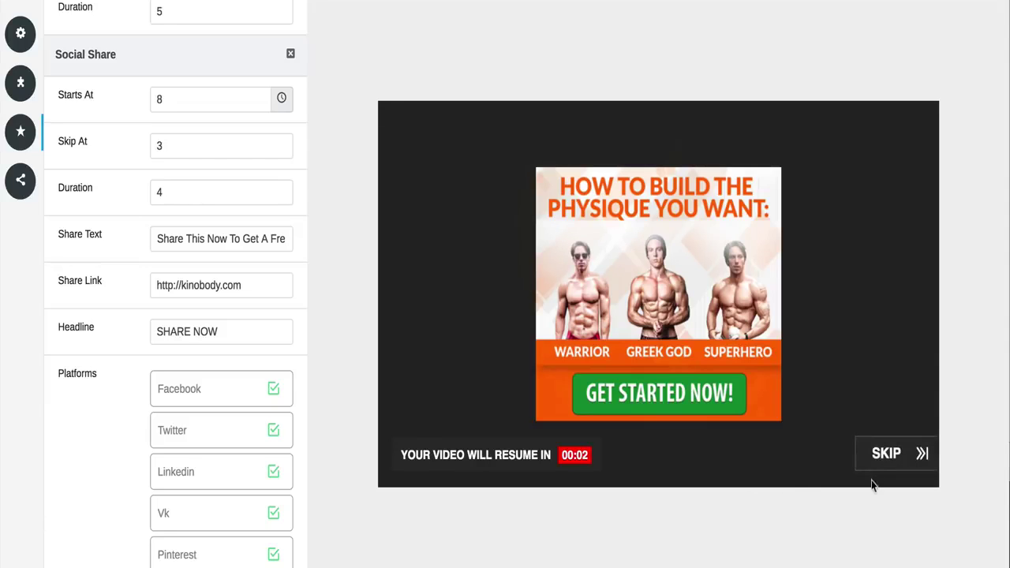
click(878, 456)
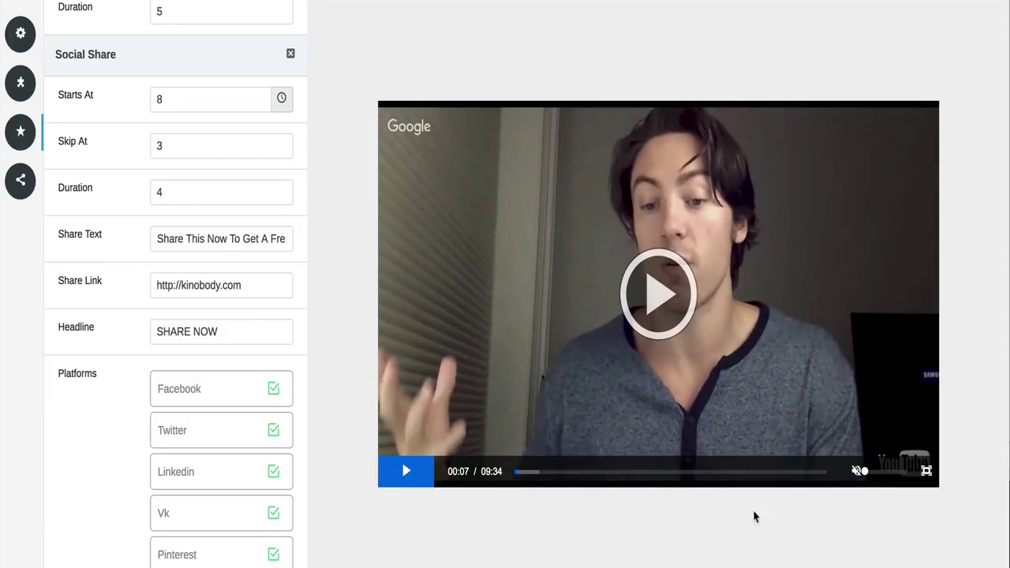
click(696, 311)
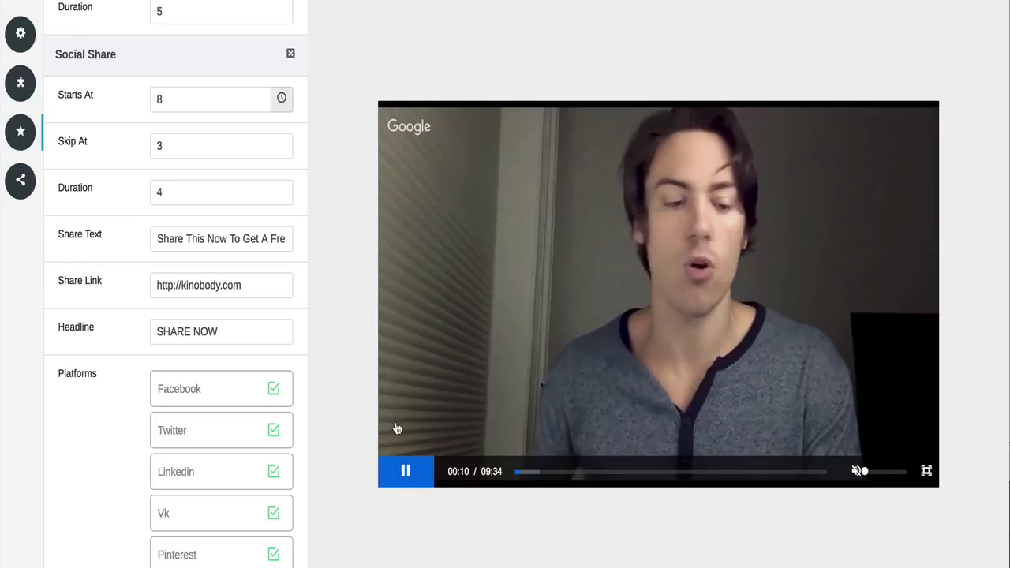
click(402, 470)
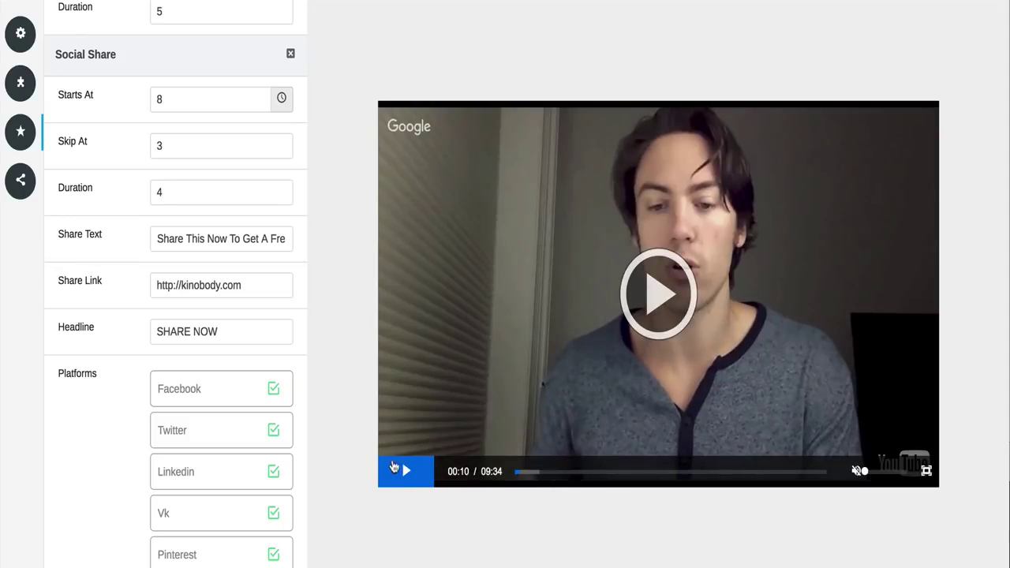
Set the OptIn widget's start time to 3, and mute the reloaded preview
scroll(300, 469, down, 5)
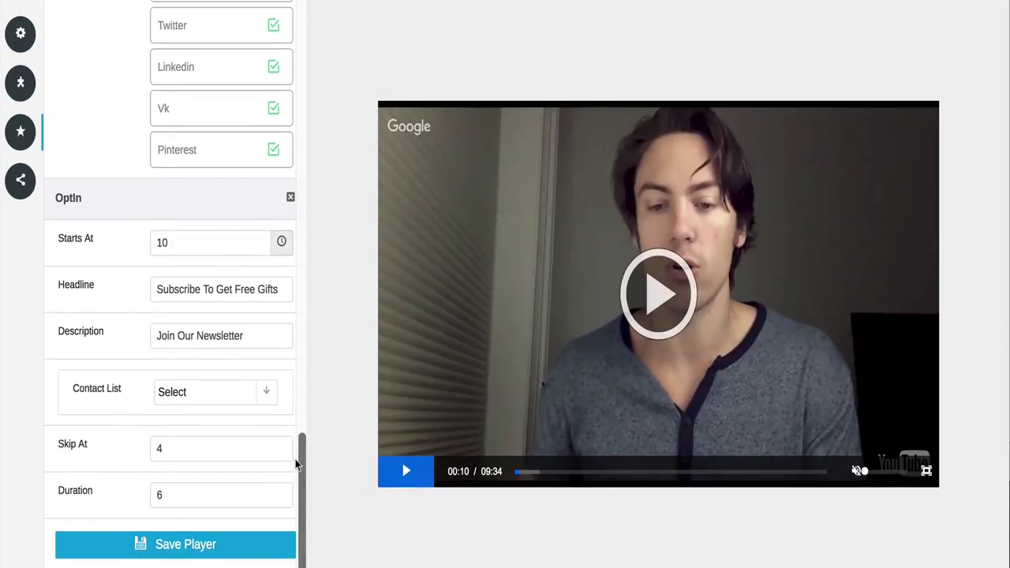
drag(168, 242, 118, 241)
text(3)
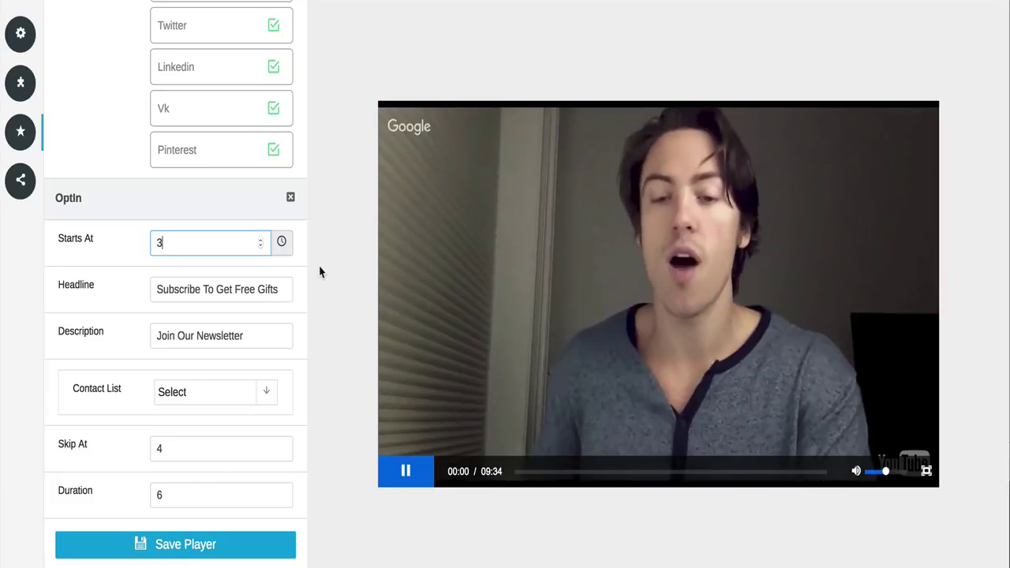
click(857, 482)
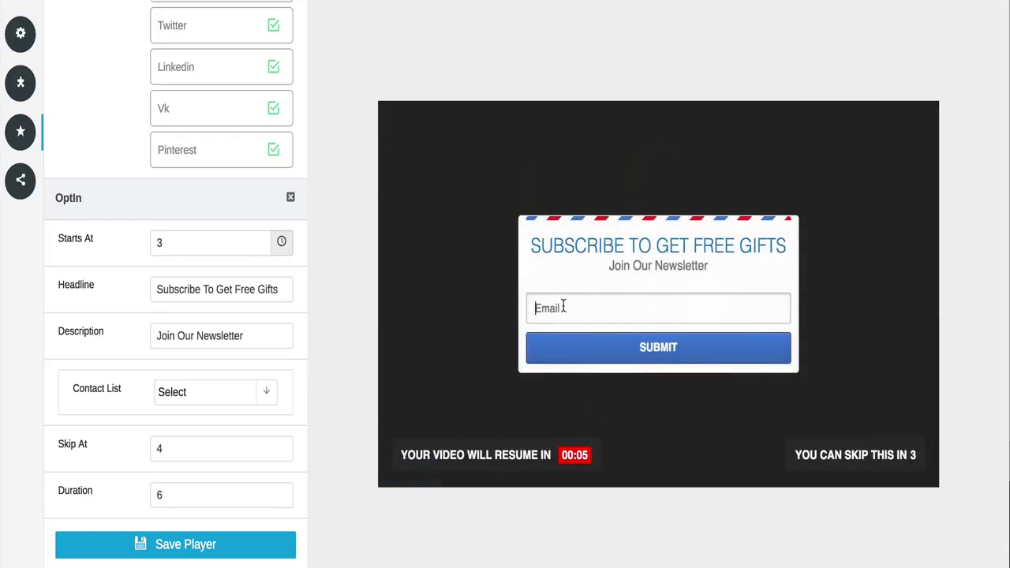
Fill in the subscriber's e-mail in the opt-in form shown over the preview
click(600, 307)
text(r)
key(Down)
key(Return)
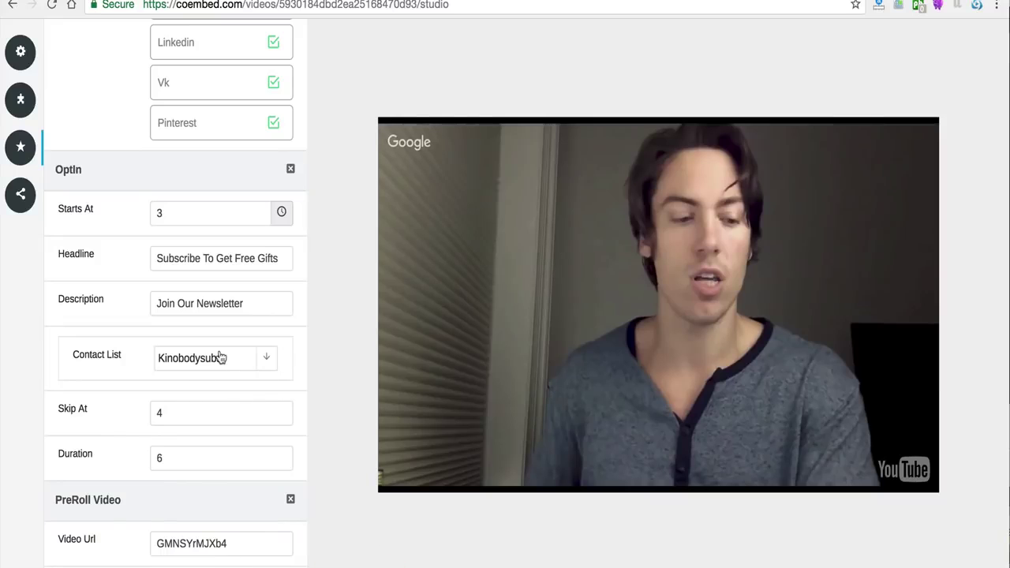
Choose Kinobodysubs as the contact list for the OptIn widget
click(222, 358)
click(204, 385)
click(214, 369)
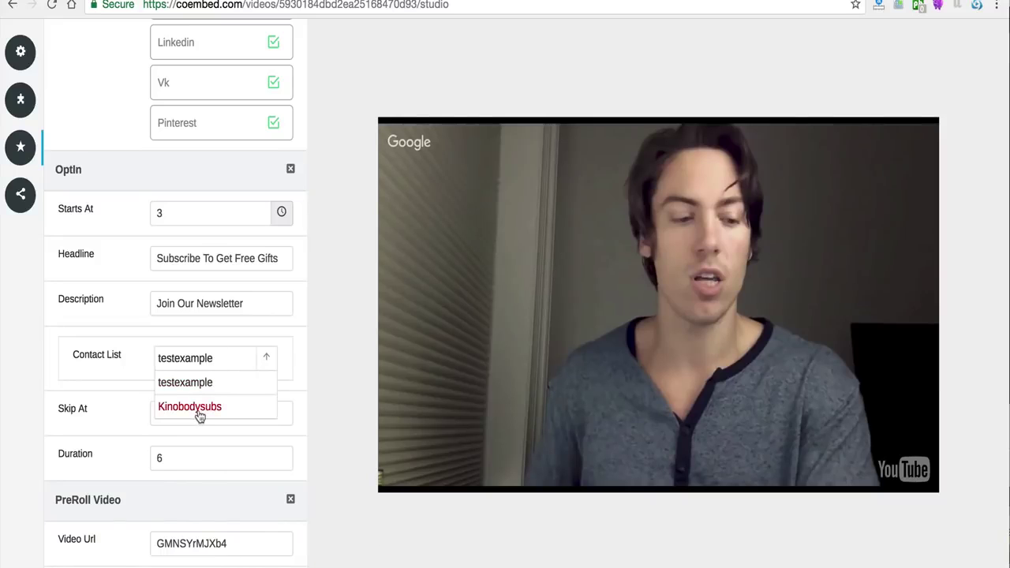
click(198, 409)
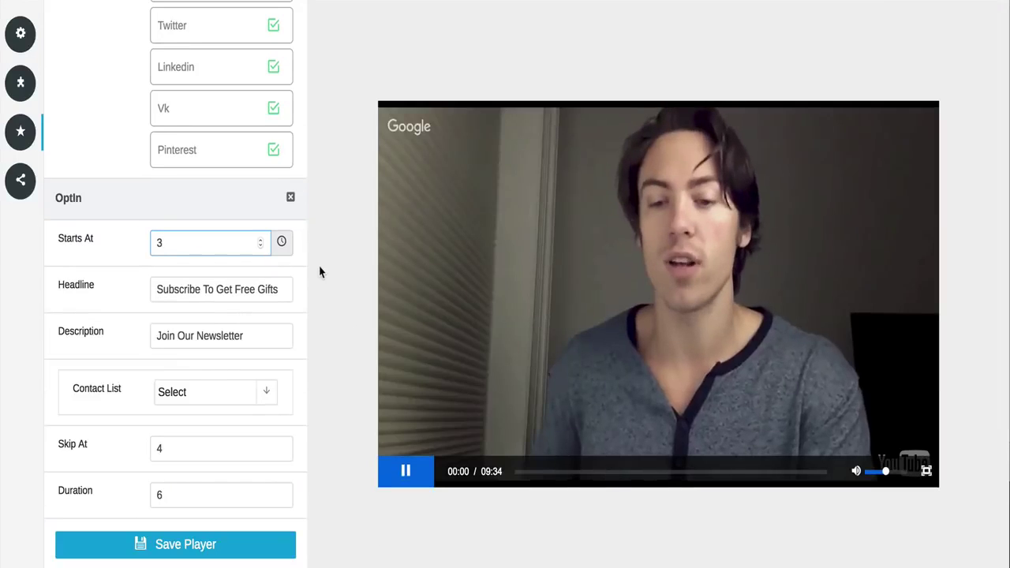
Mute the preview, fill in the subscriber's e-mail in its opt-in form, and submit the form
click(857, 470)
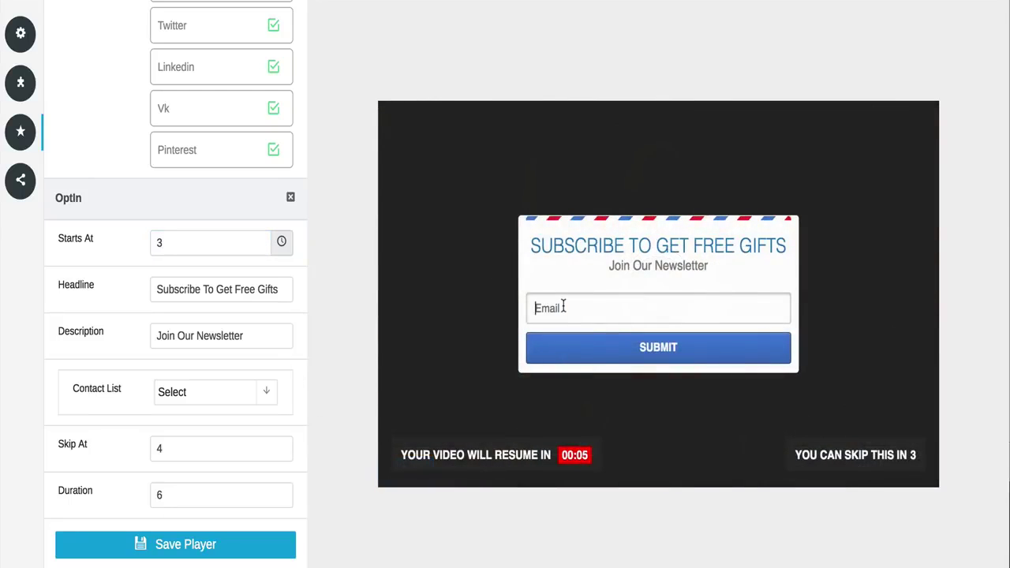
text(r)
key(Down)
key(Return)
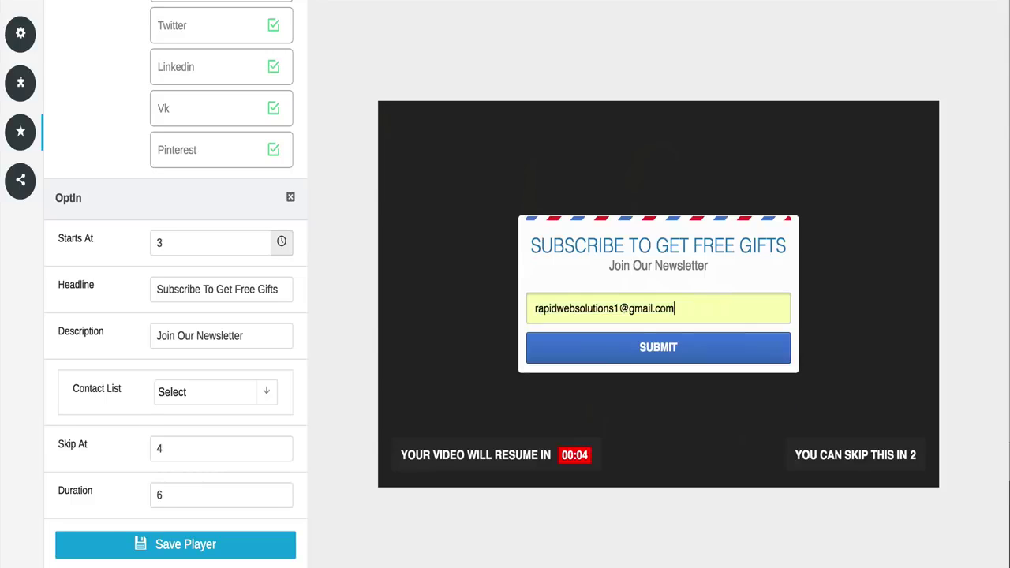
click(642, 342)
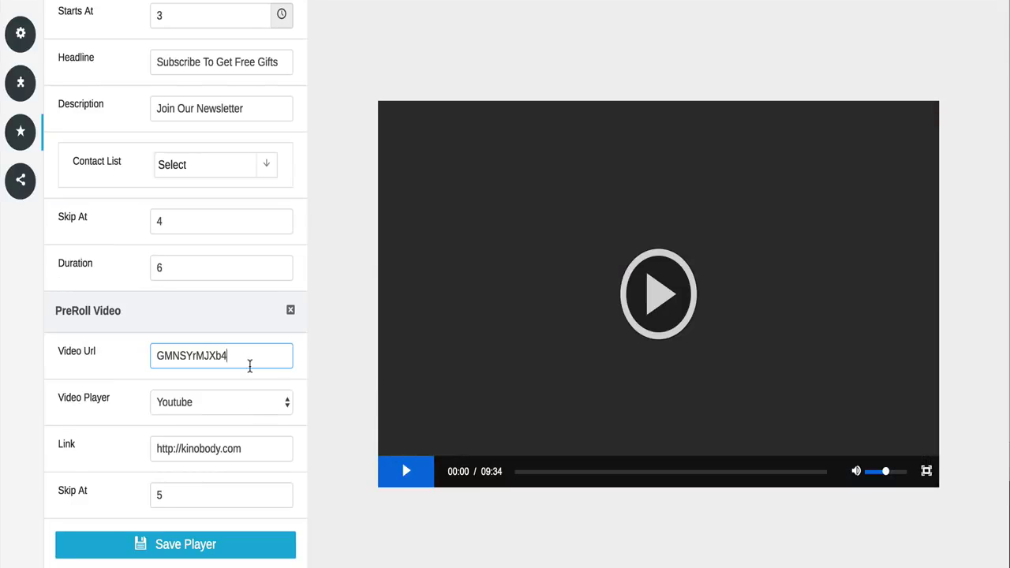
Clear the video URL of the PreRoll Video widget
drag(241, 357, 118, 318)
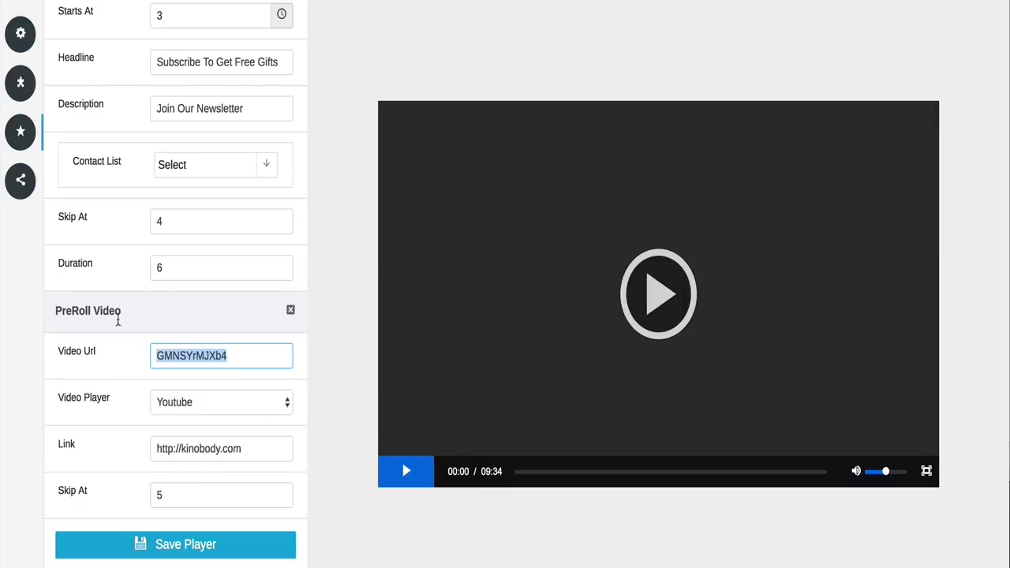
key(BackSpace)
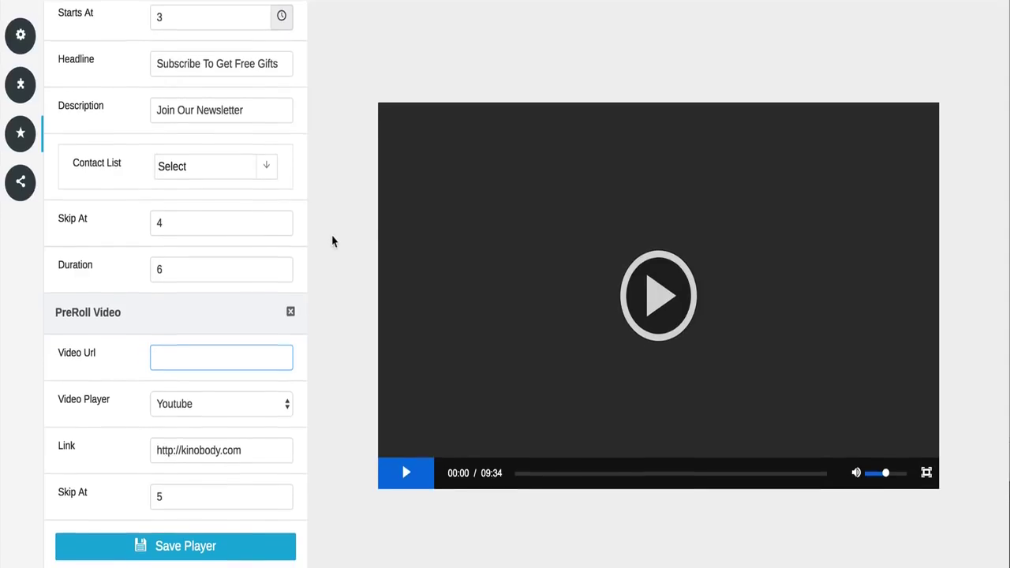
Add a MidRoll Video widget to the player
scroll(189, 185, up, 15)
click(211, 185)
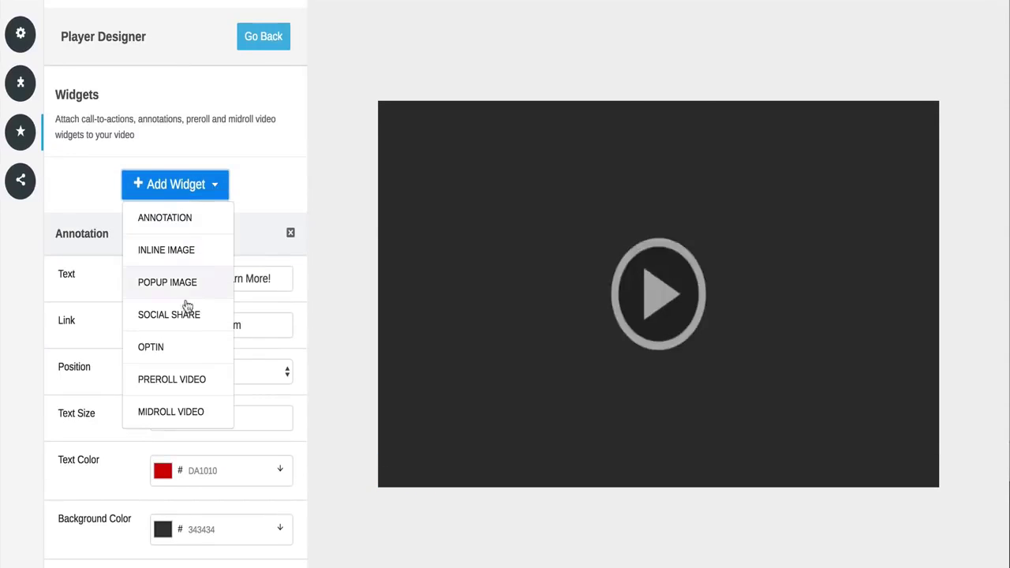
click(183, 409)
scroll(289, 315, down, 15)
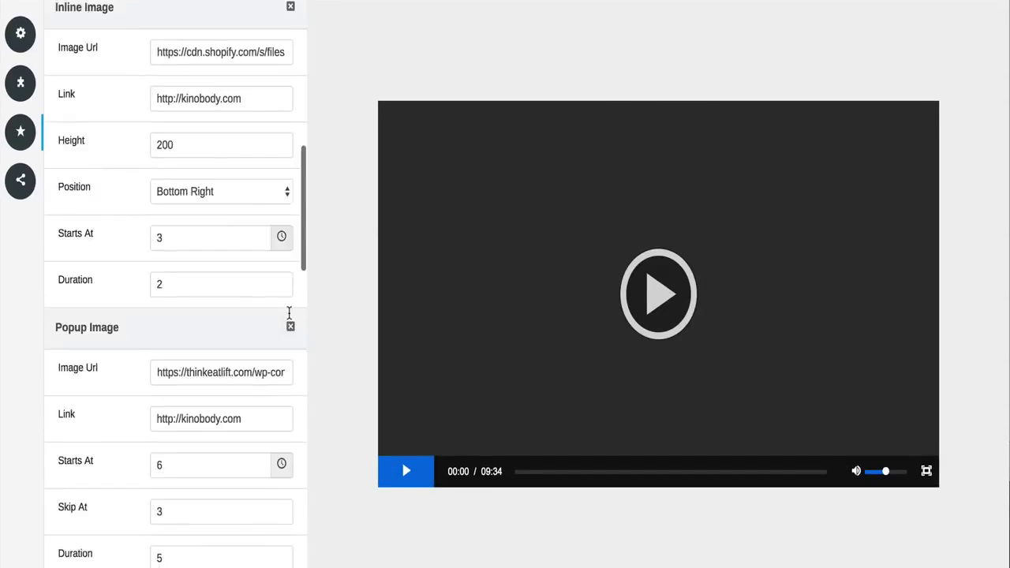
Set the PreRoll Video widget's video URL to GMNSYrMJXb4 and its skip time to 6
scroll(219, 287, up, 2)
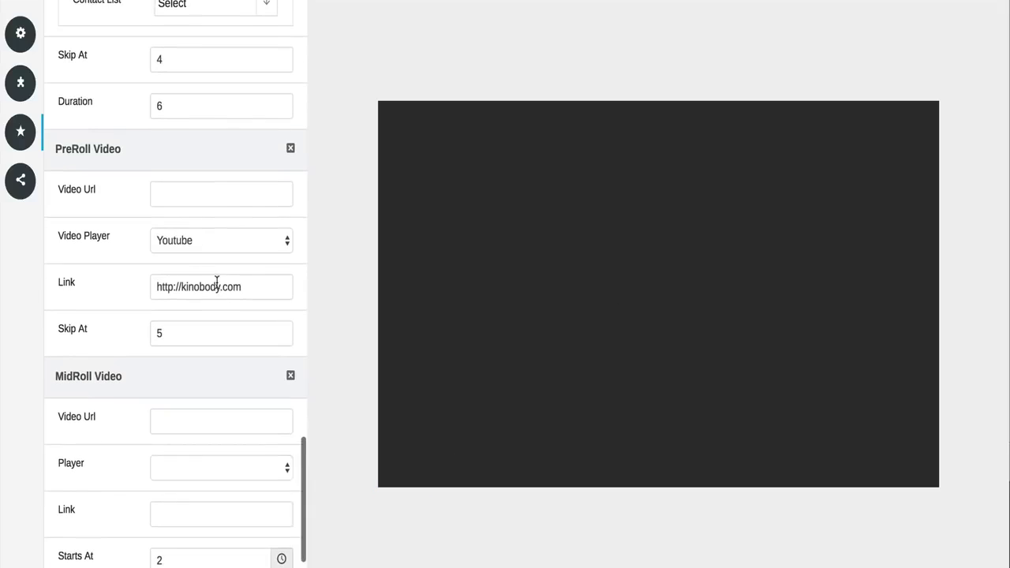
click(183, 201)
text(GMNSYrMJXb4)
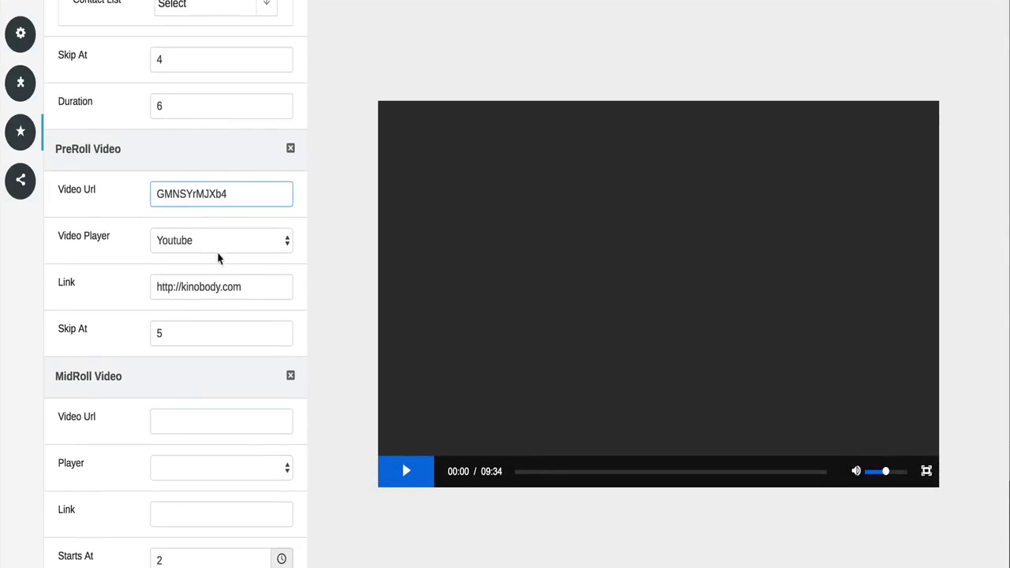
click(313, 274)
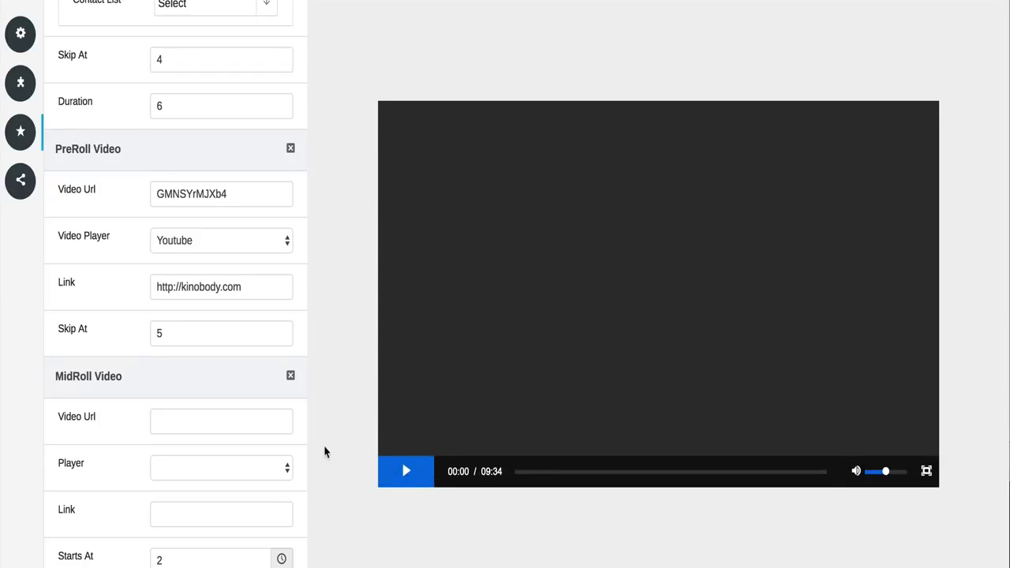
click(235, 332)
key(Up)
click(345, 313)
Play the preview, skip the pre-roll video once skipping is offered, and pause the main video
click(406, 473)
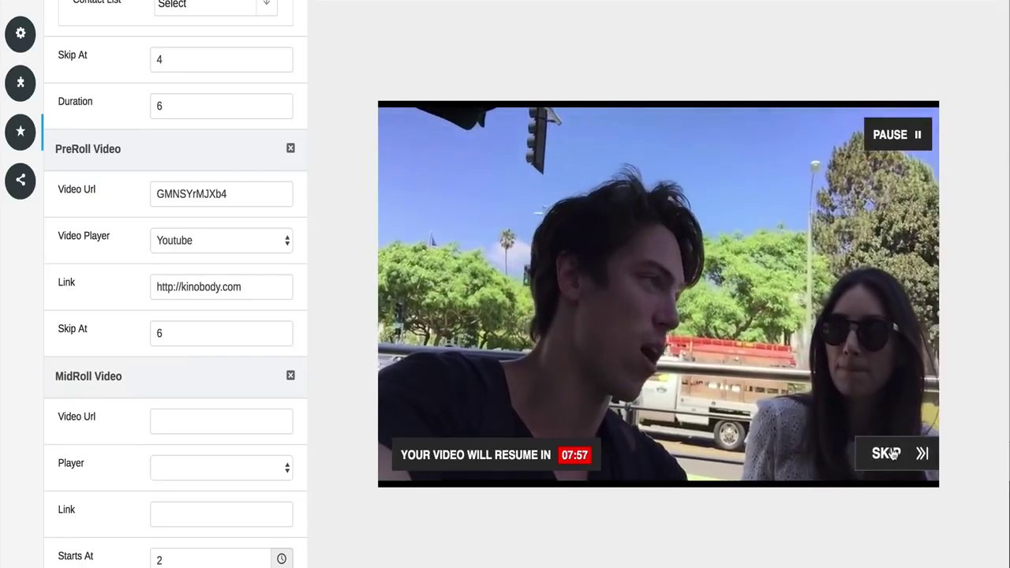
click(891, 452)
click(406, 471)
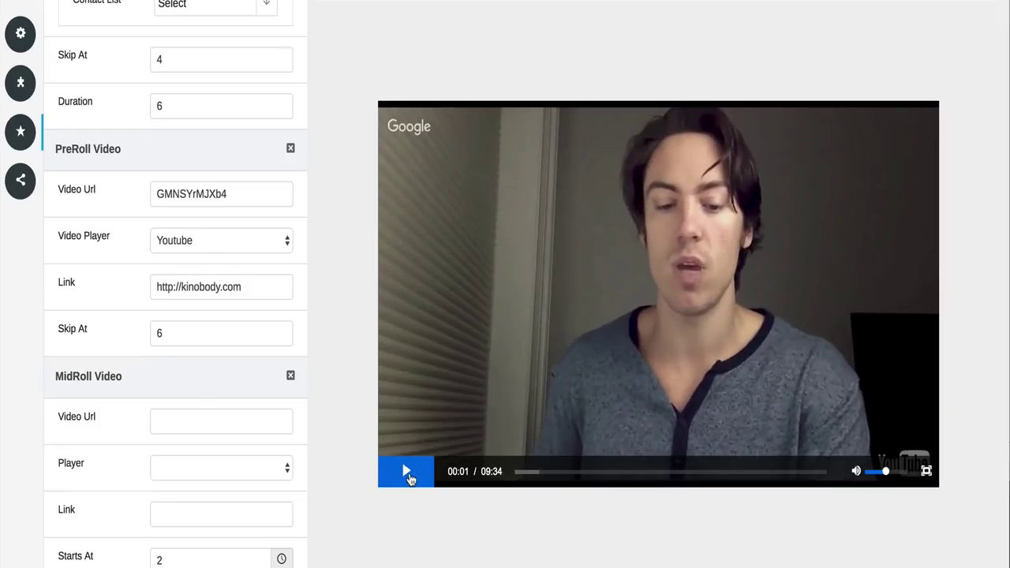
Look over the MidRoll Video widget's settings, starting from its empty video URL
click(190, 413)
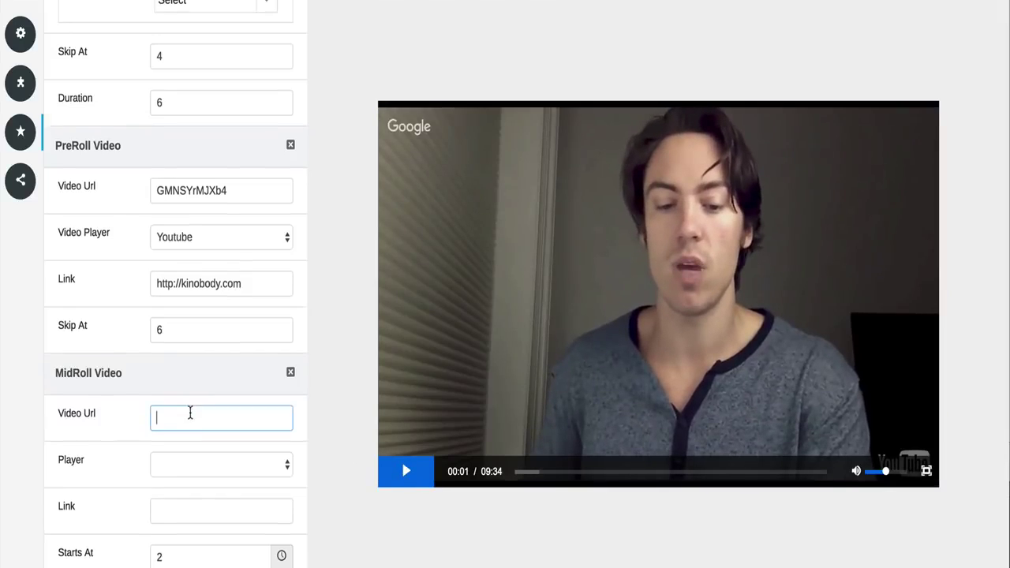
scroll(241, 435, down, 2)
scroll(182, 390, up, 15)
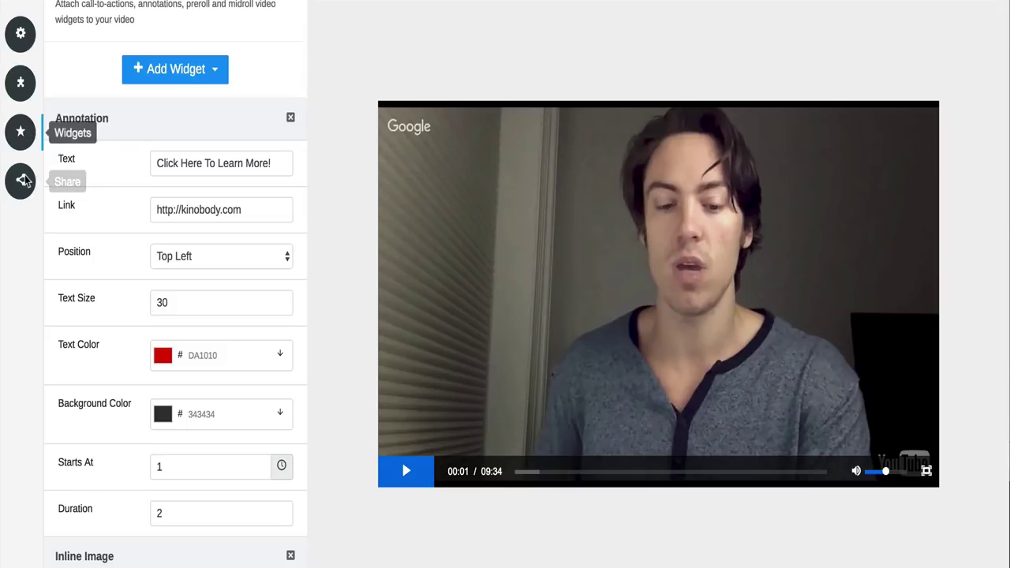
Open the player's sharing options and select the whole share URL
click(20, 180)
scroll(164, 221, up, 1)
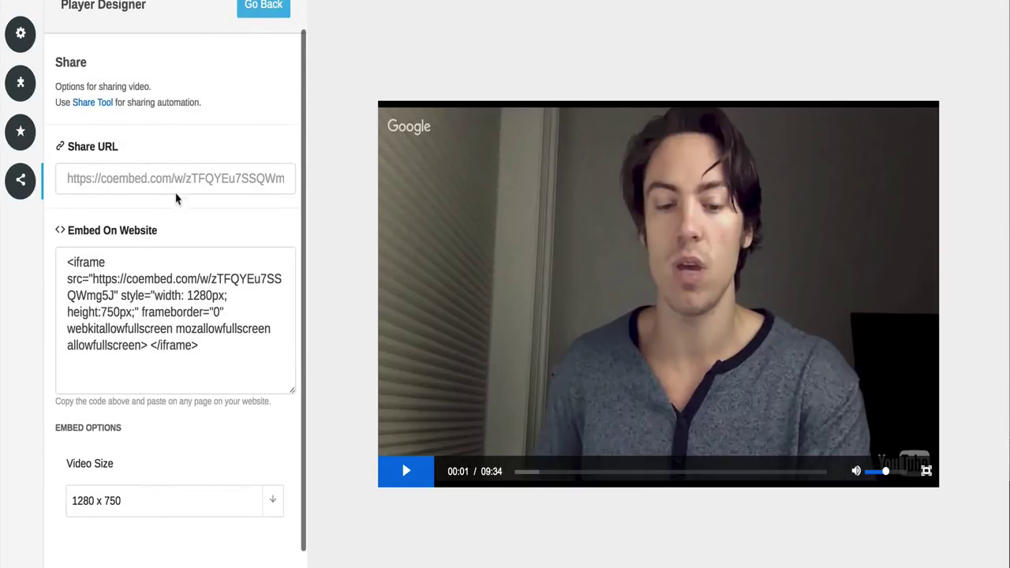
click(180, 179)
key(ctrl+a)
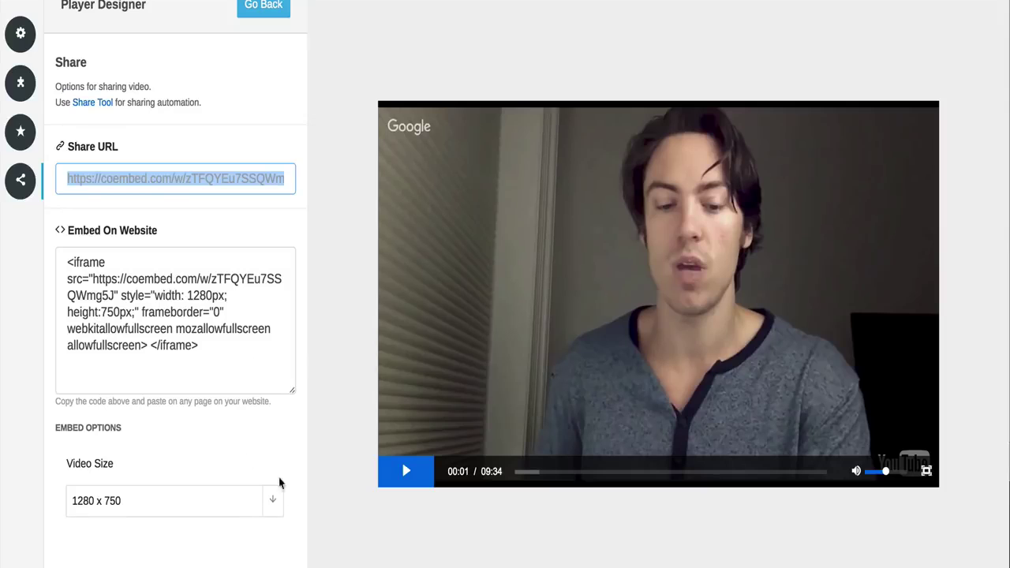
Review the embed code and its available video sizes, keeping 1280 x 750
scroll(211, 332, down, 1)
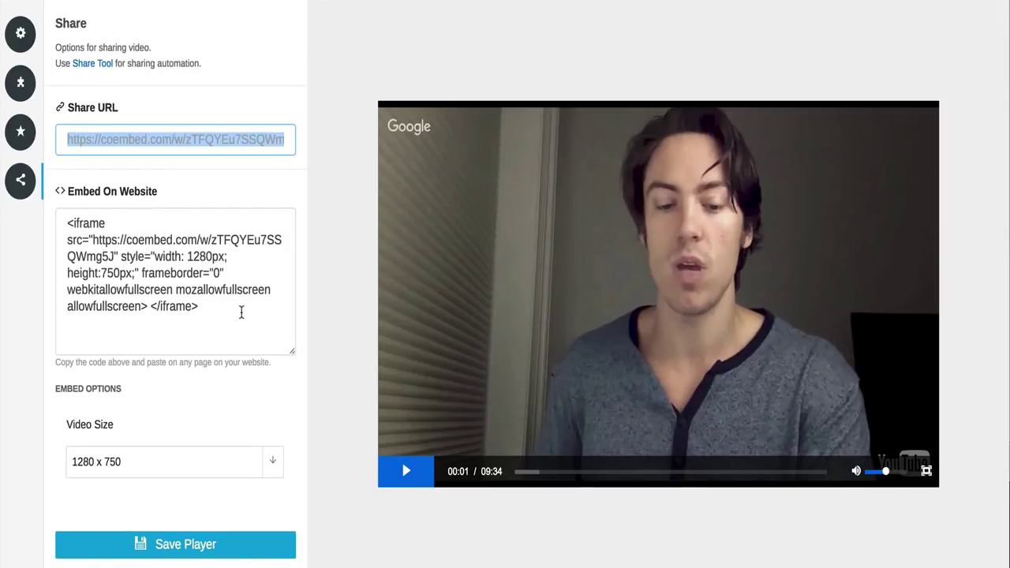
click(224, 467)
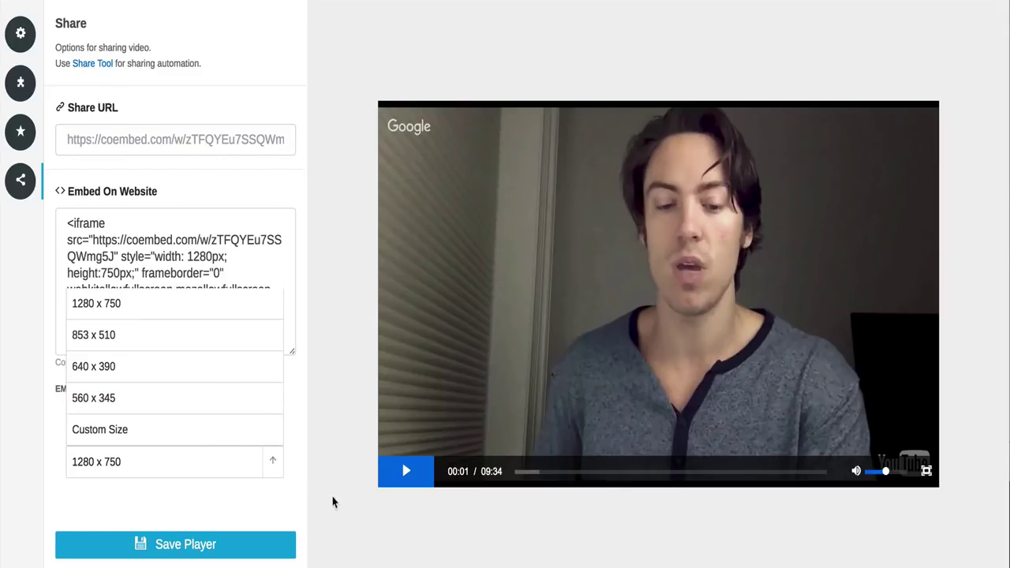
click(229, 317)
click(223, 466)
click(240, 126)
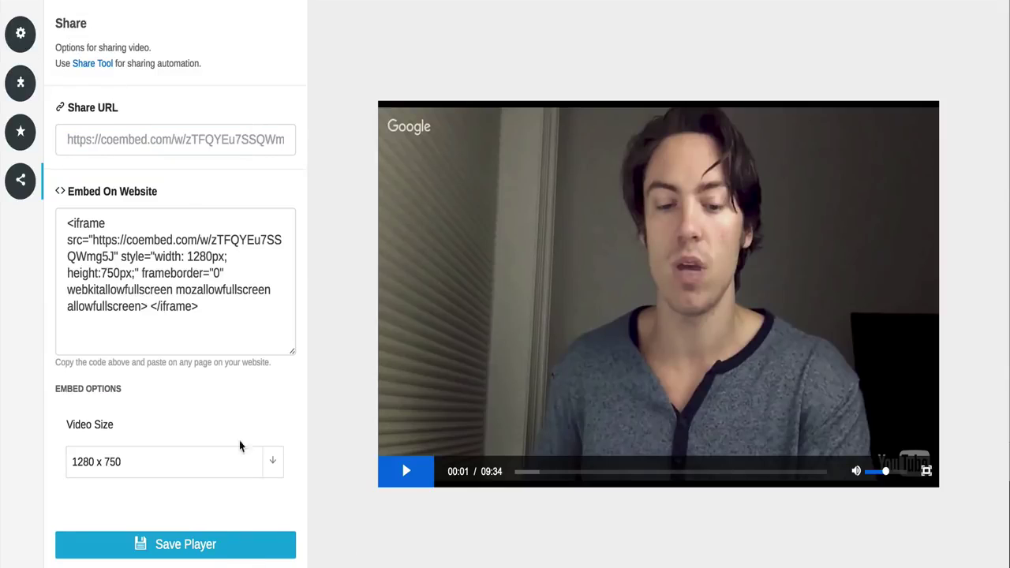
Save the player and return to the video's overview page
click(212, 560)
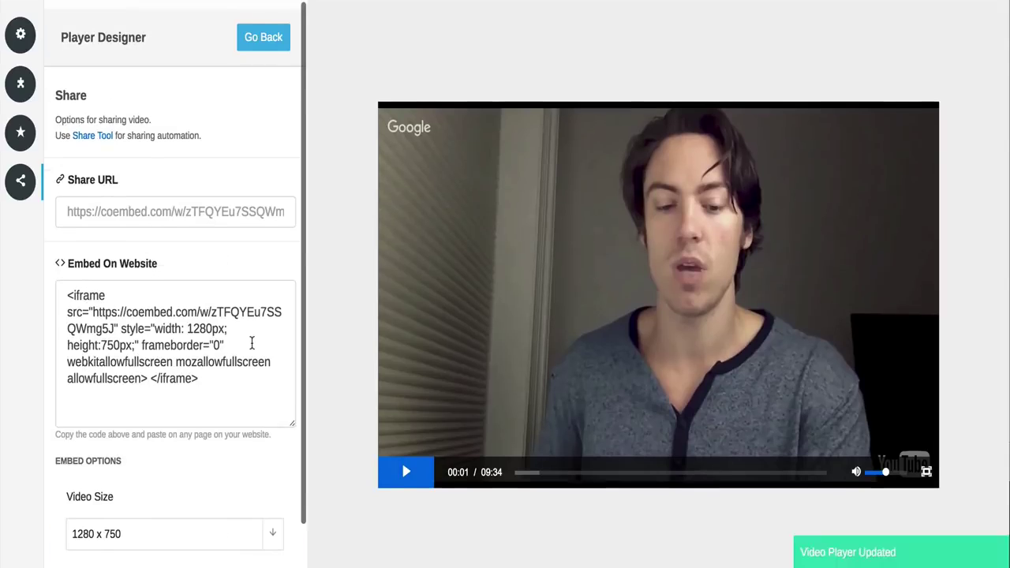
click(256, 41)
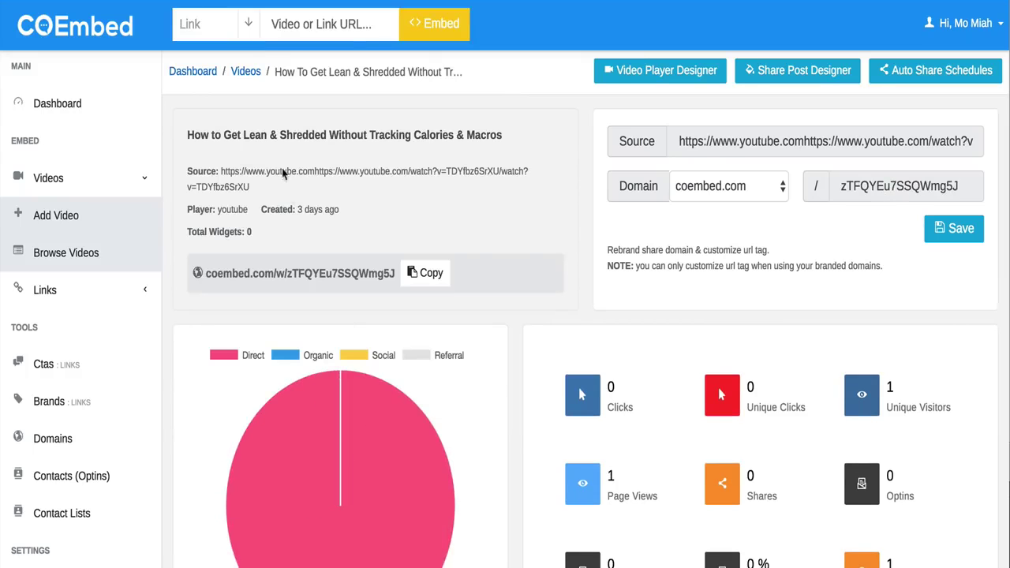
Examine the video's overview page, including its share link, domain settings, traffic chart and engagement statistics
scroll(284, 175, down, 2)
scroll(300, 221, up, 2)
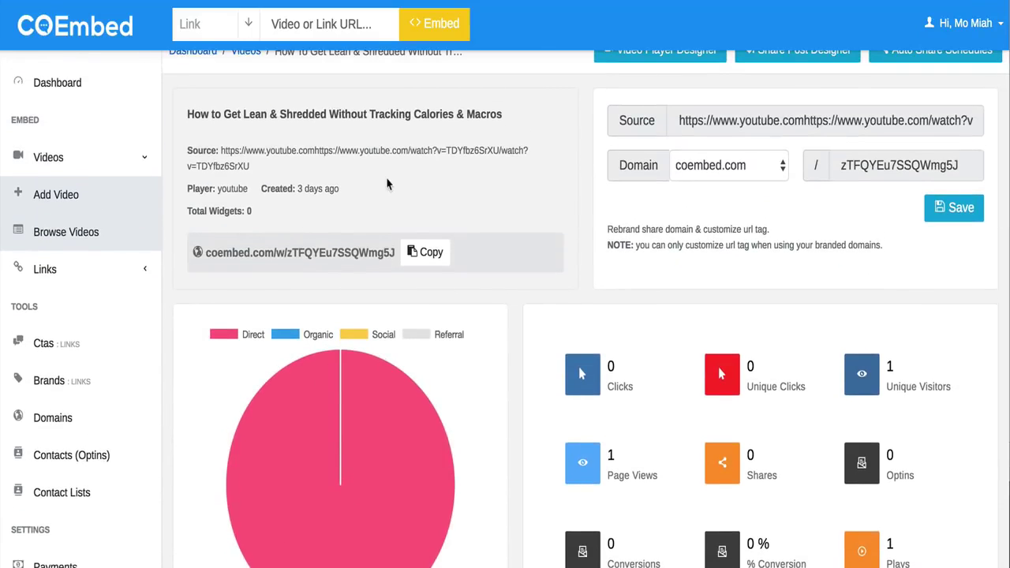
scroll(530, 222, up, 1)
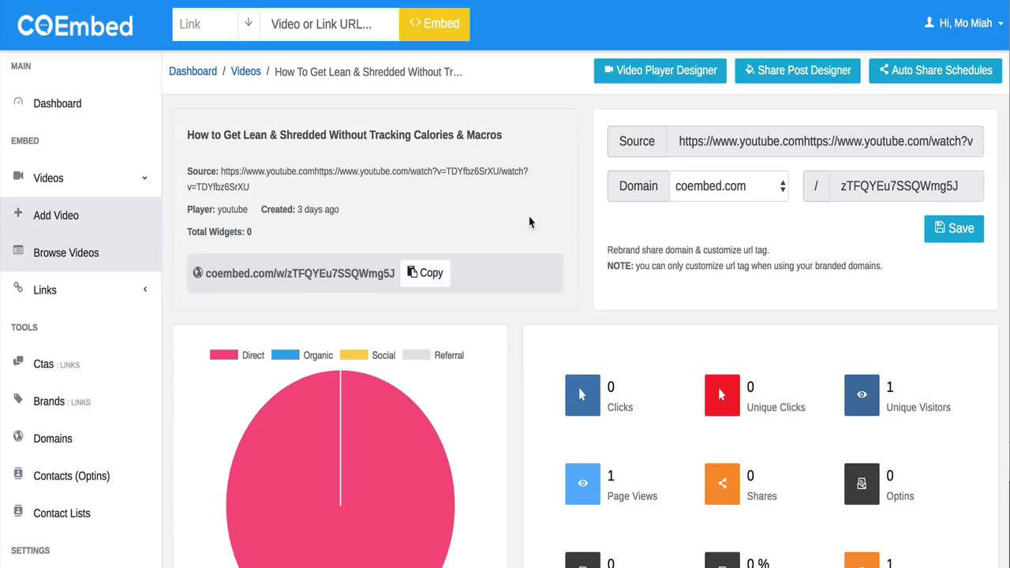
scroll(529, 222, down, 3)
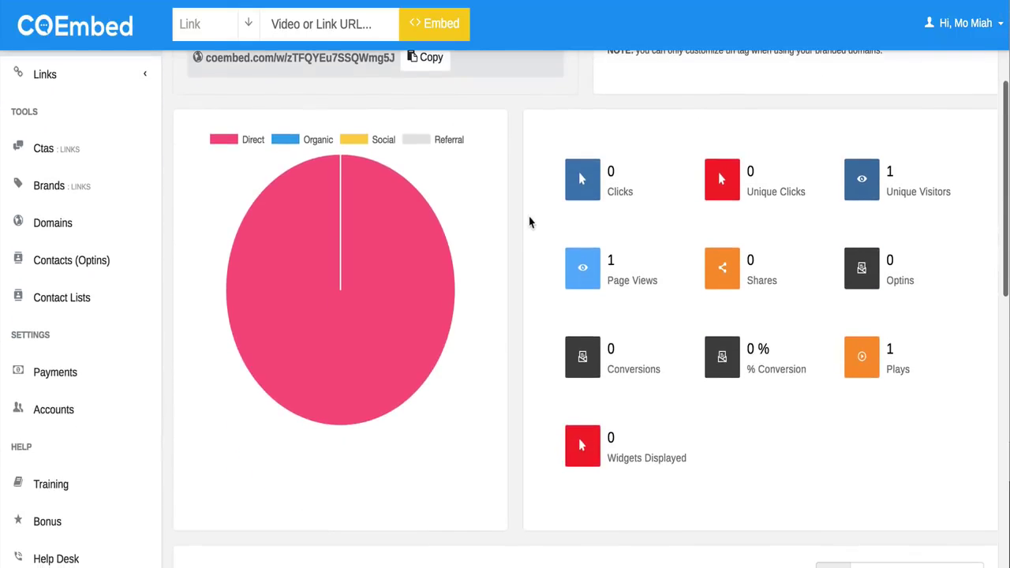
scroll(532, 278, down, 2)
scroll(533, 282, up, 5)
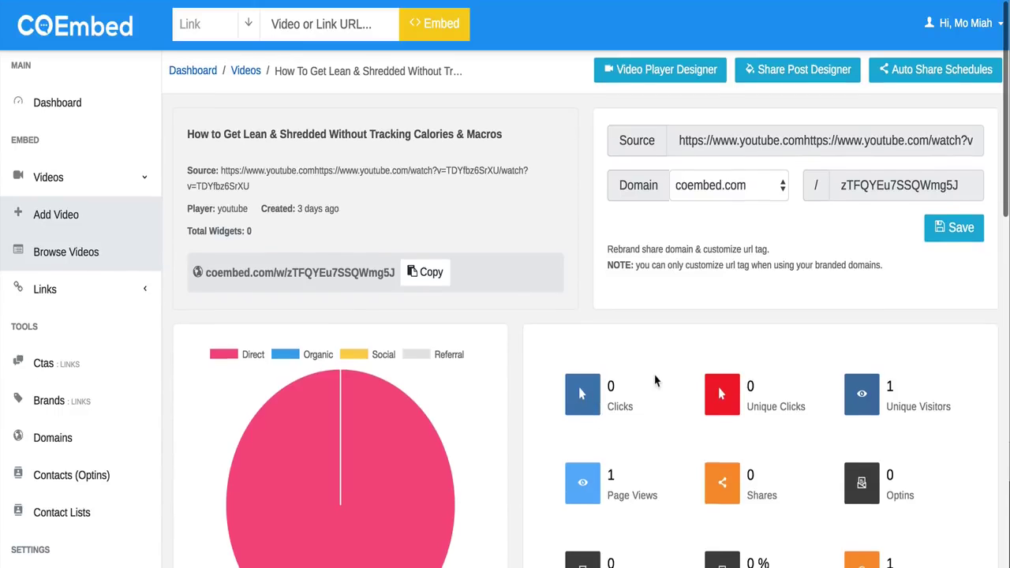
scroll(654, 381, down, 1)
scroll(653, 381, up, 1)
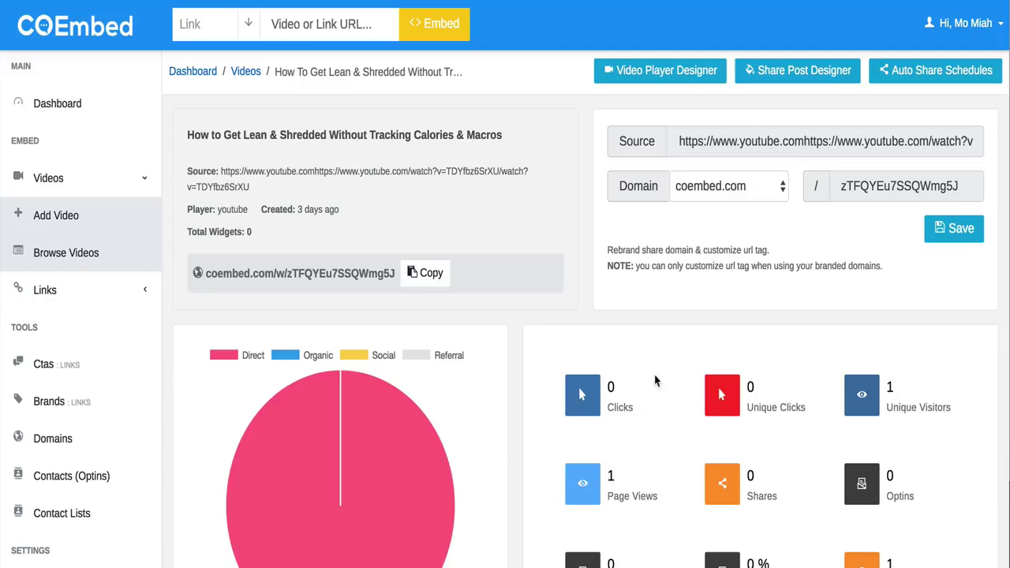
scroll(654, 380, down, 2)
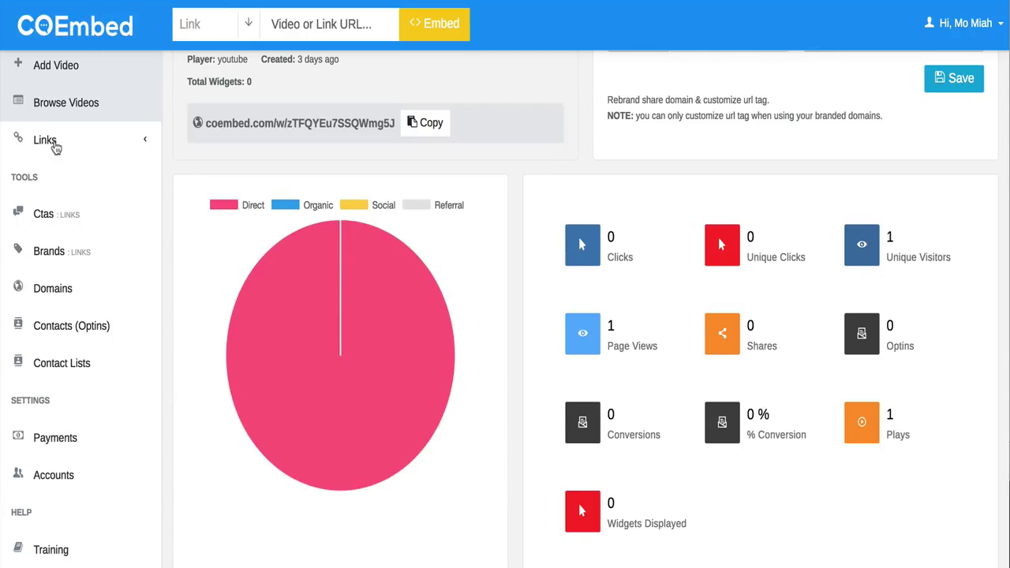
scroll(60, 240, up, 2)
Open the list of existing links and look through their entries and statistics
click(60, 293)
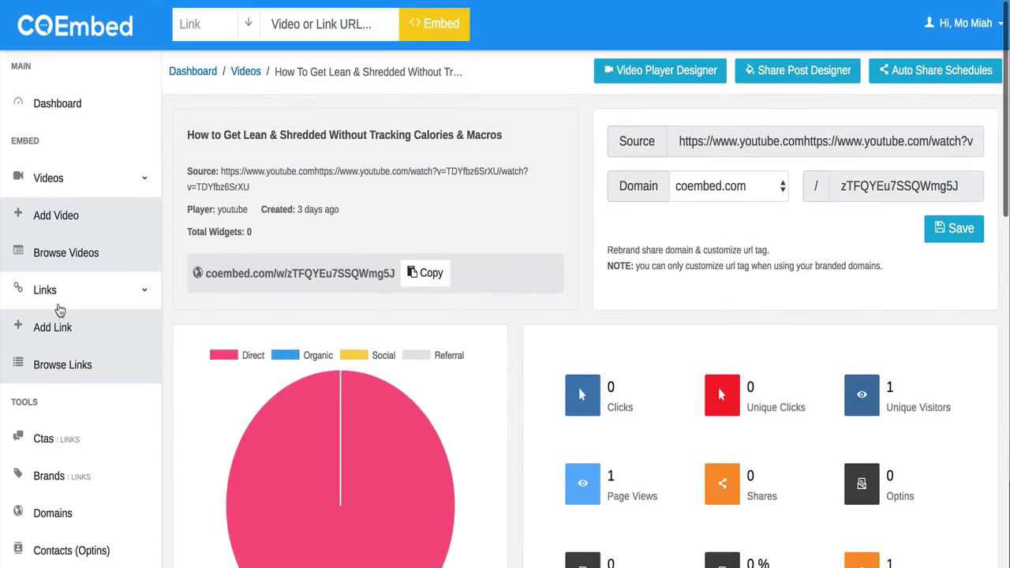
click(61, 365)
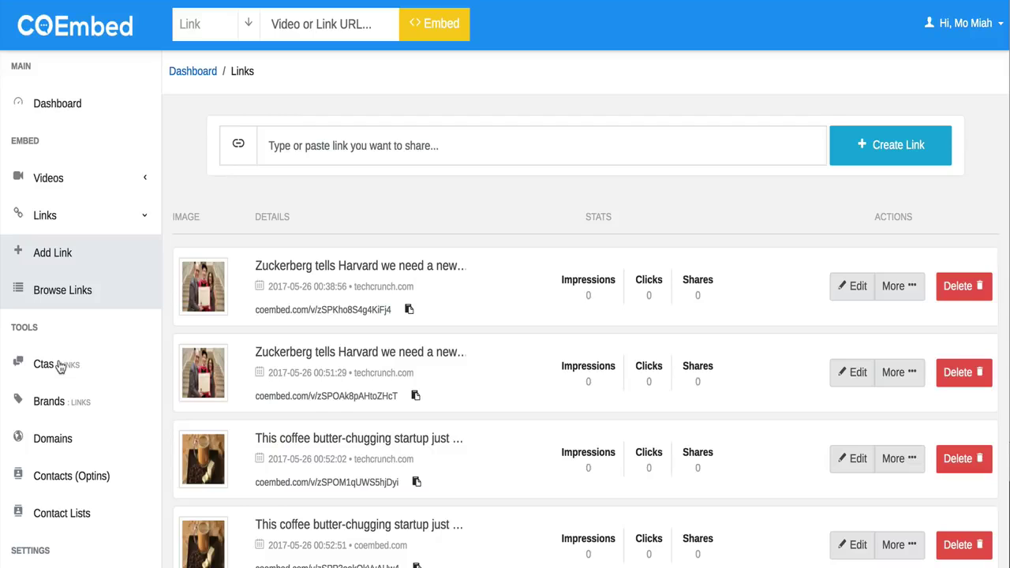
click(308, 138)
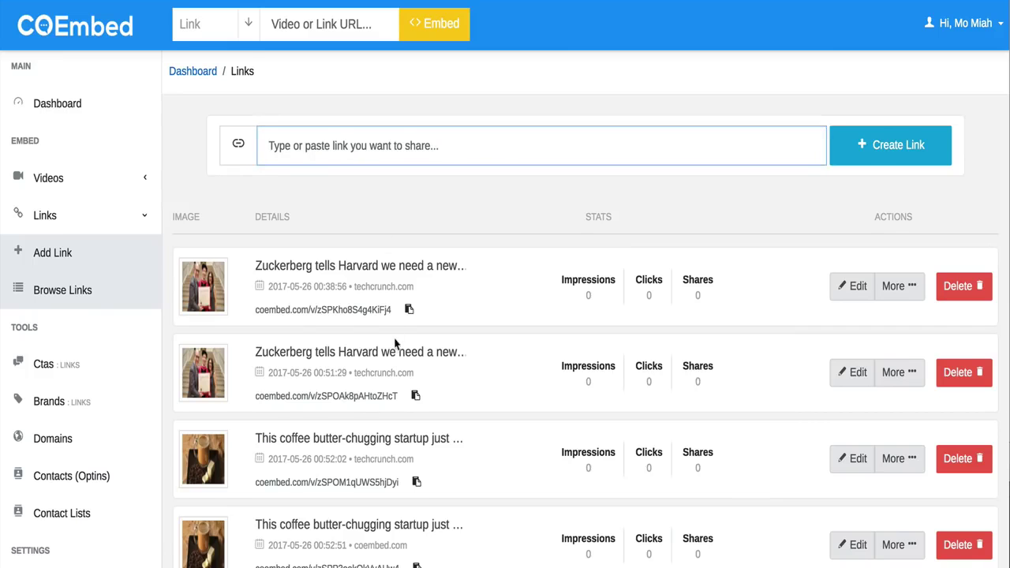
scroll(396, 342, down, 5)
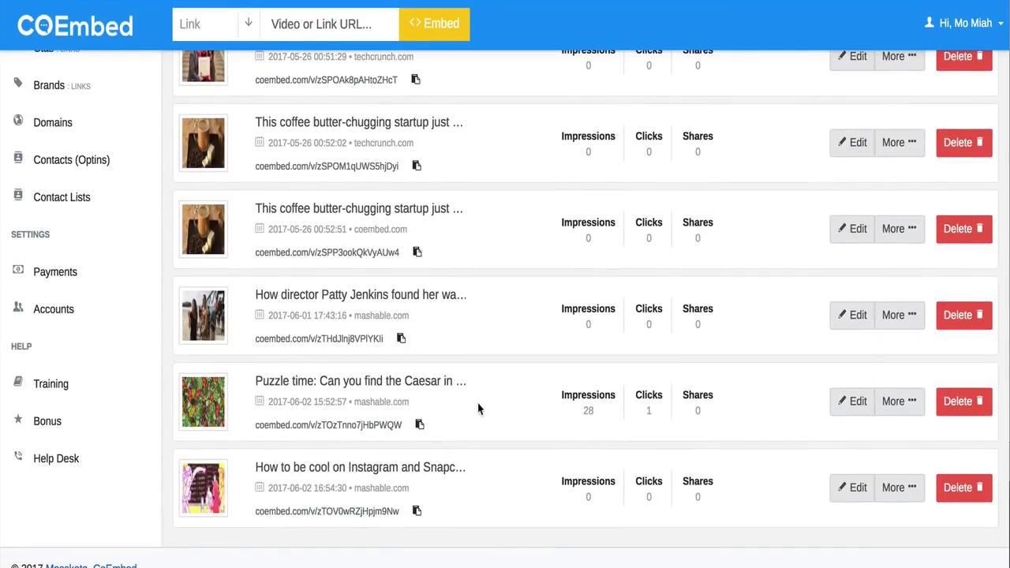
scroll(477, 408, up, 5)
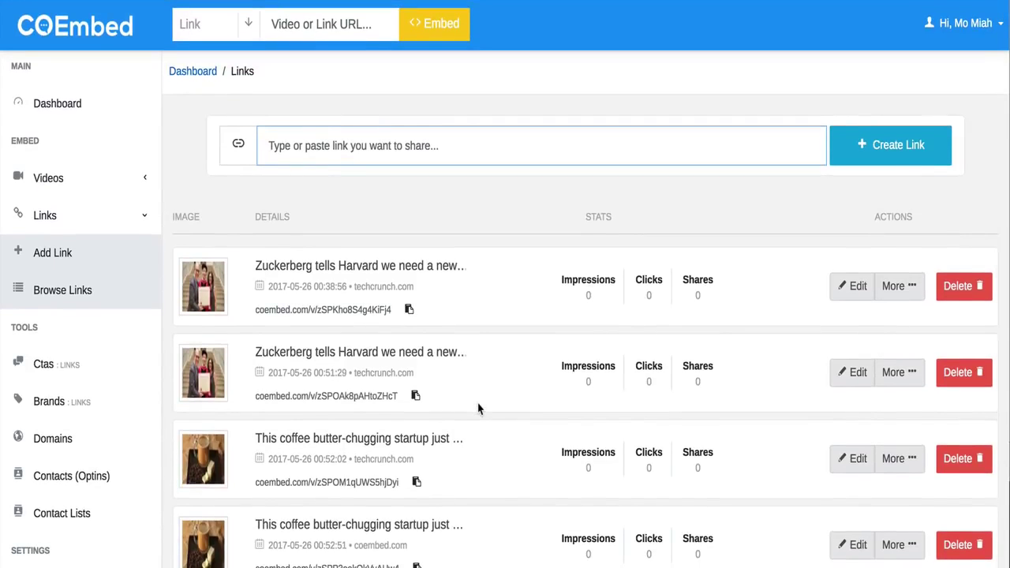
Switch to the Mashable article "Can you find the Caesar in the salad?" and skim through it
click(272, 0)
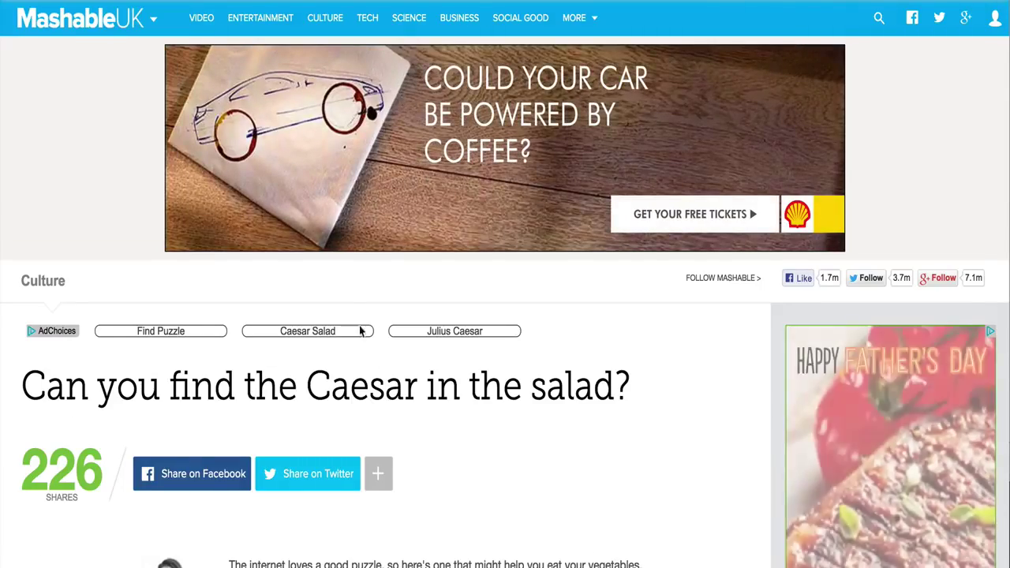
scroll(374, 368, down, 6)
scroll(374, 368, up, 7)
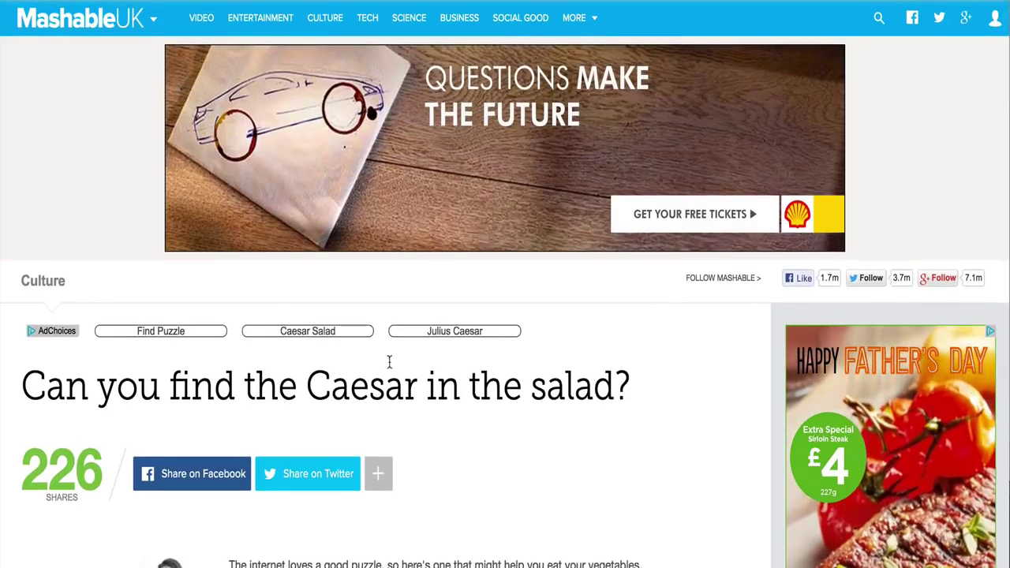
scroll(588, 376, down, 1)
scroll(587, 376, down, 3)
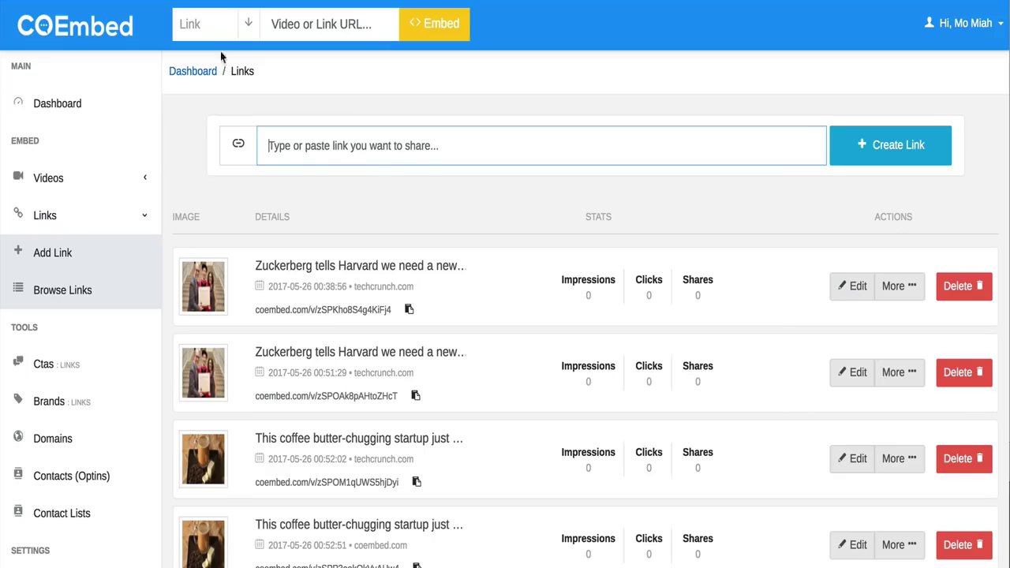
Look through the COEmbed links list down to the Caesar puzzle entry
scroll(399, 248, down, 3)
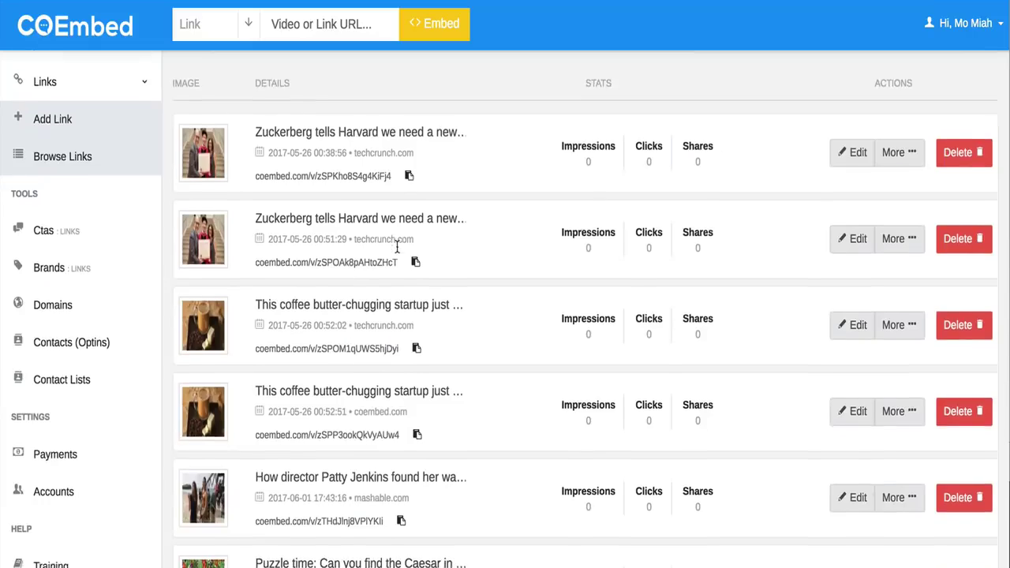
scroll(446, 327, down, 1)
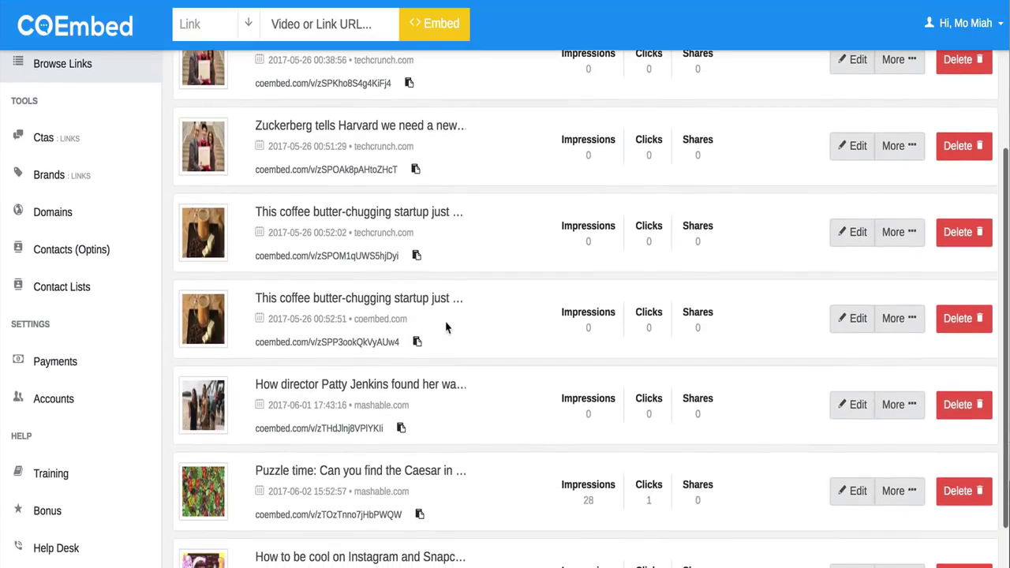
scroll(446, 327, down, 1)
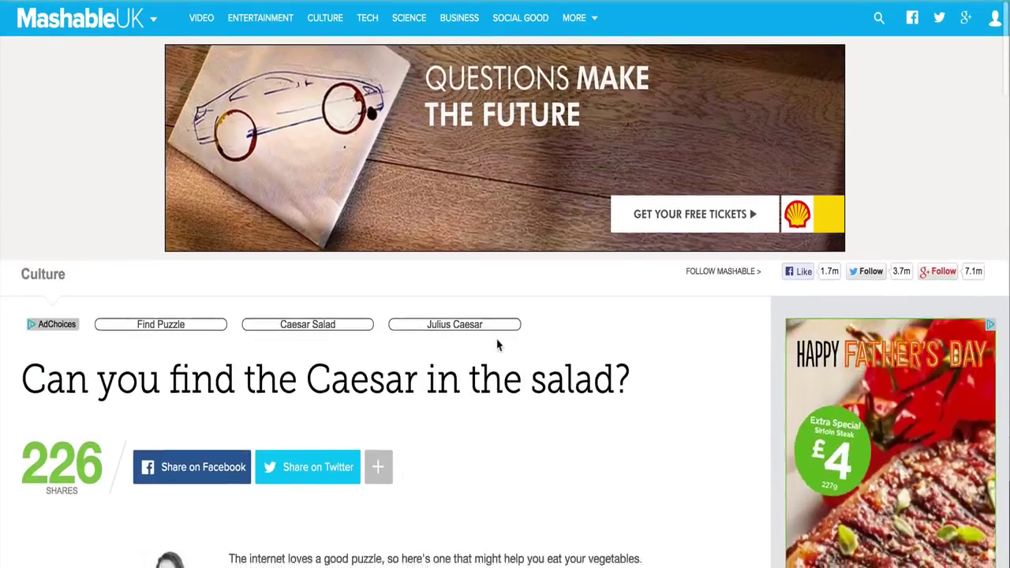
Embed the Mashable Caesar salad puzzle article as a new link using its full URL
scroll(497, 345, down, 5)
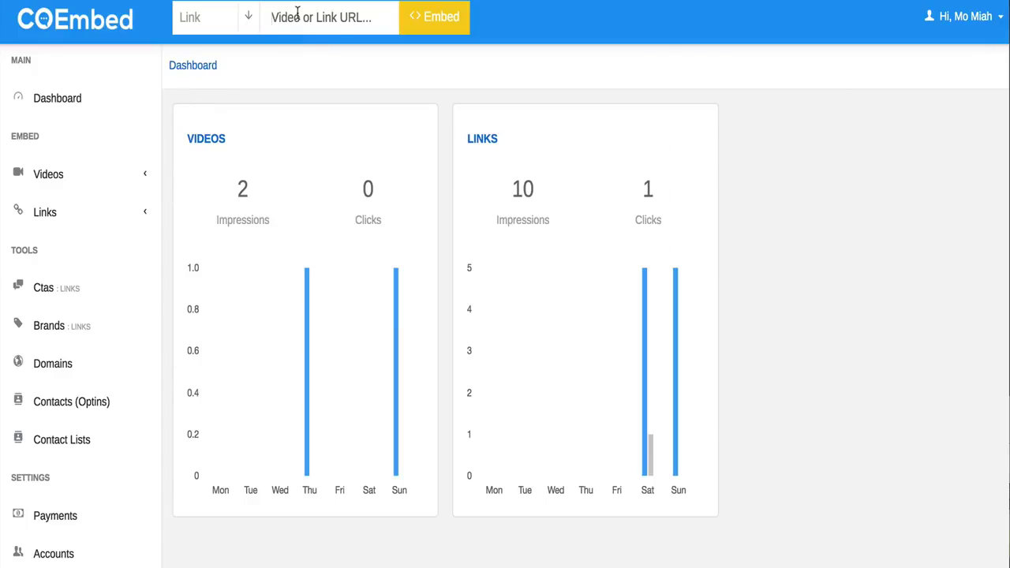
click(297, 11)
text(http://mashable.com/2017/06/02/caesar-salad-puzzle-subway/?utm_cid=hp-n-1#P6qcZCMynkqD)
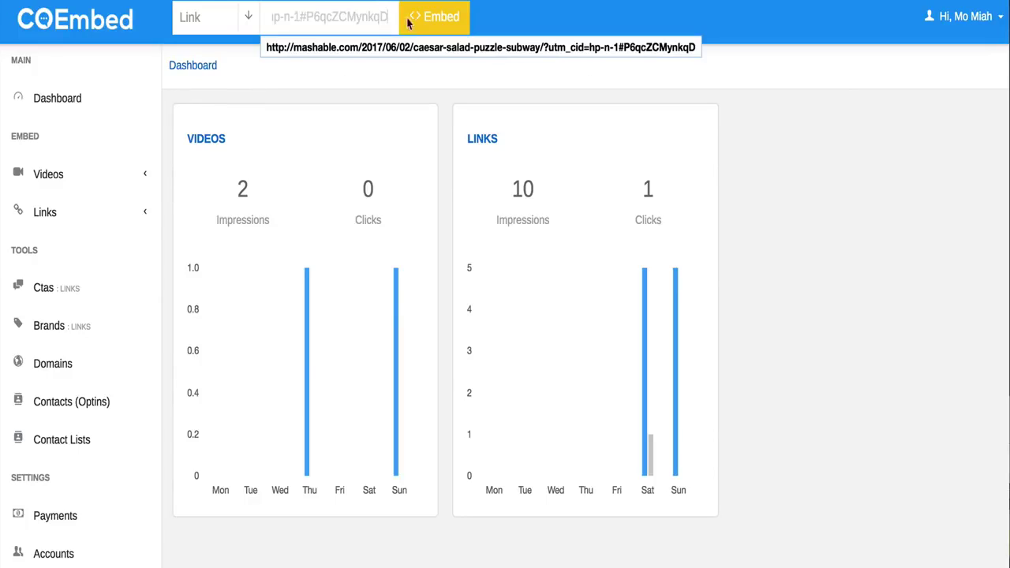
click(433, 19)
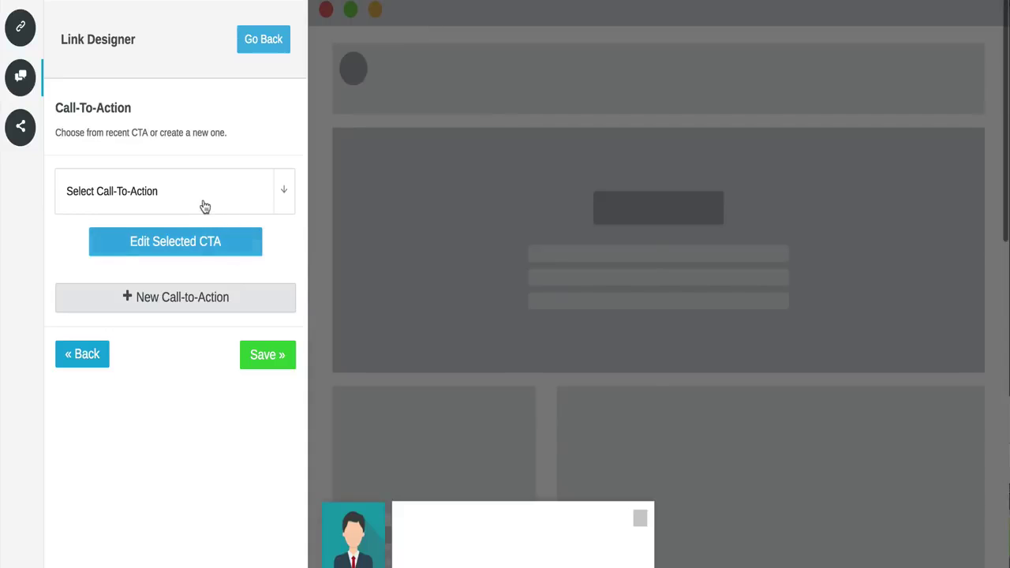
Choose an existing call-to-action for the link and open it in the Call-To-Action Designer
click(204, 206)
click(190, 254)
click(163, 266)
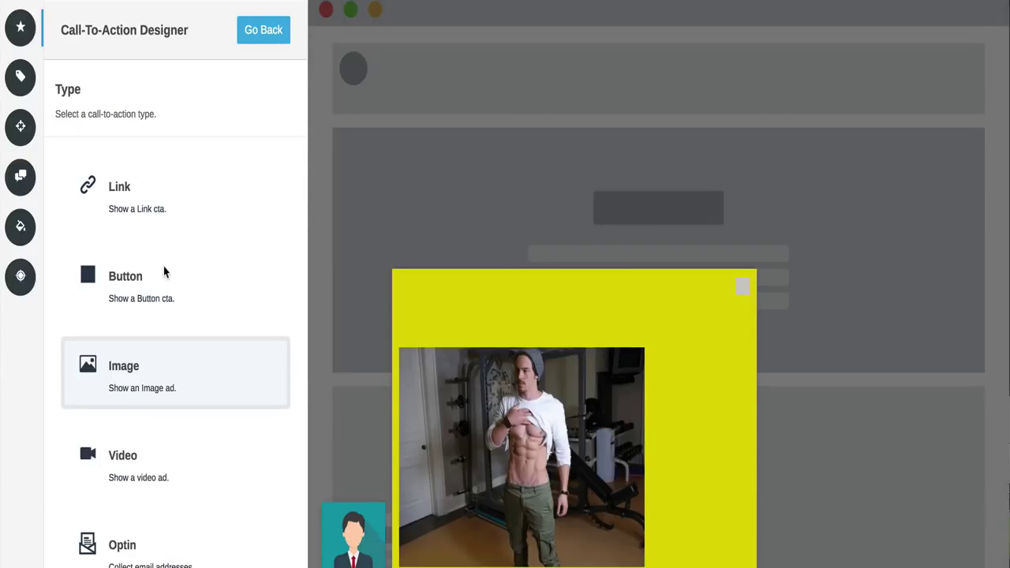
Try the Link, Button, Image and Video types on the call-to-action
click(151, 213)
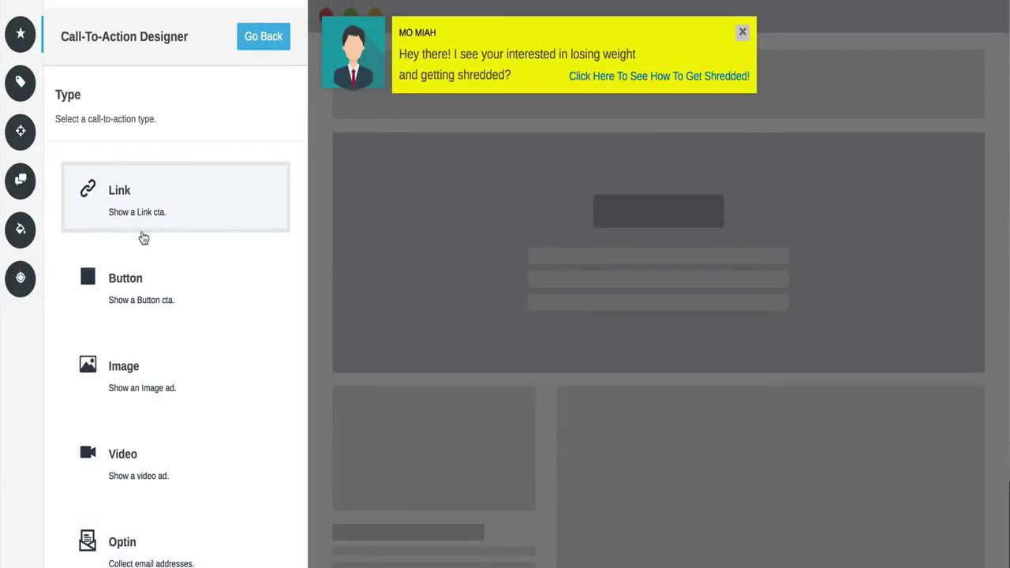
click(153, 288)
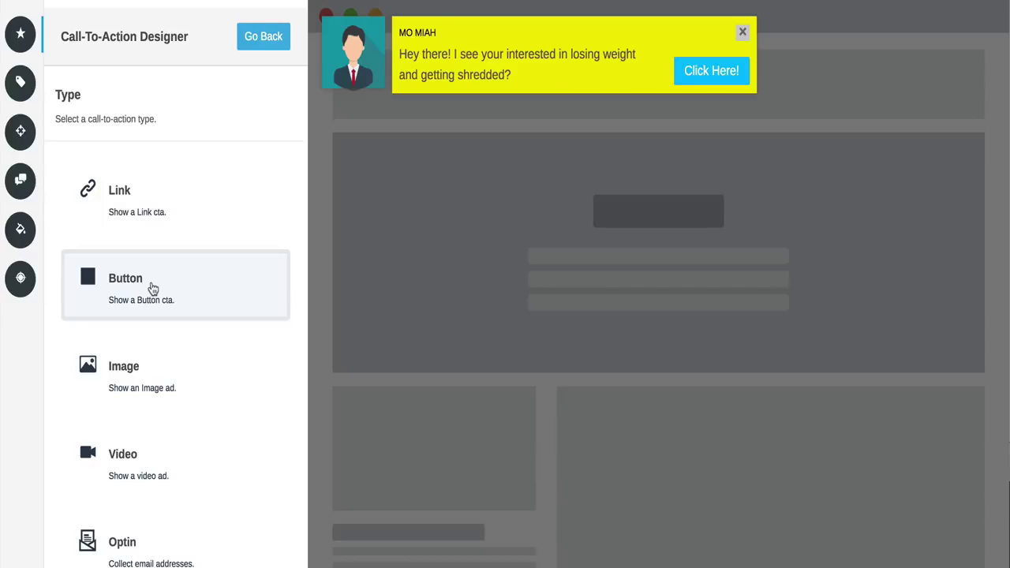
click(179, 370)
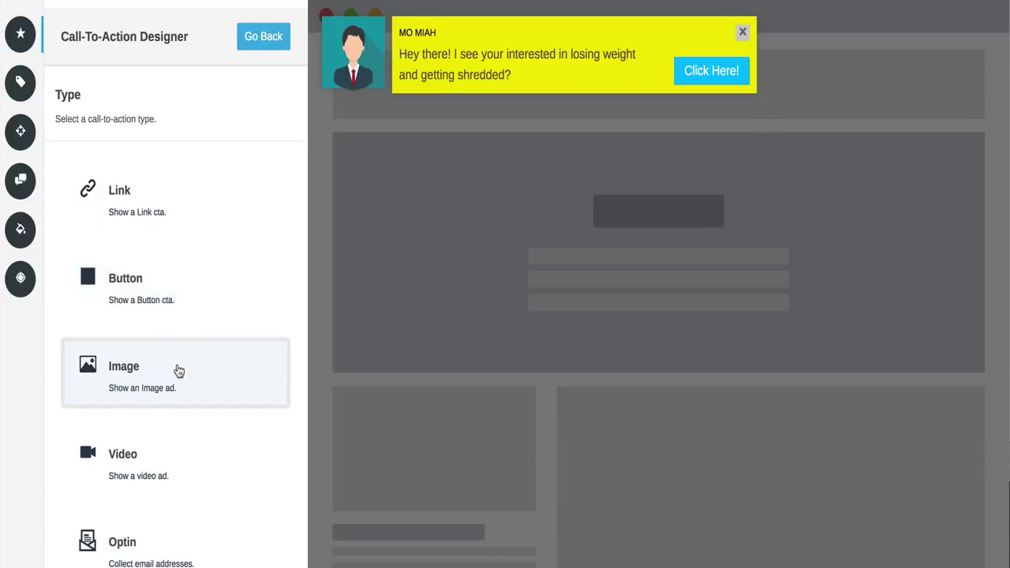
scroll(173, 390, down, 1)
click(169, 410)
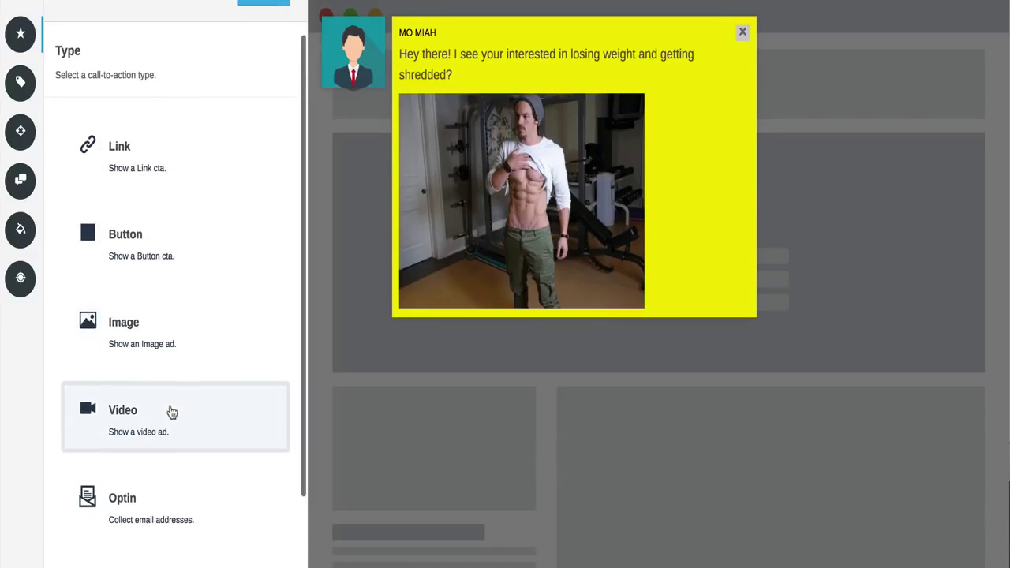
Set the call-to-action type to Optin and continue to branding
scroll(169, 410, down, 1)
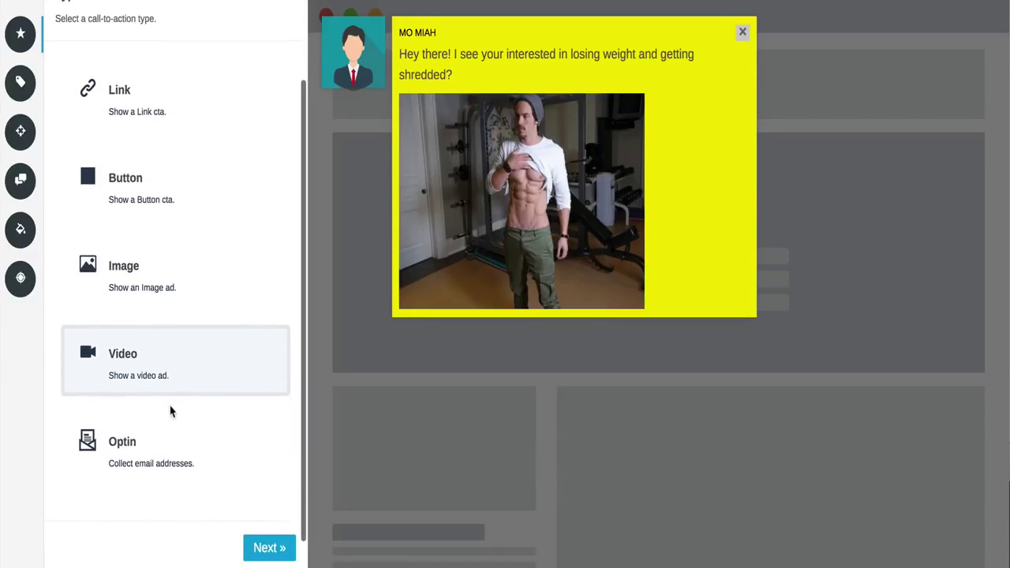
click(150, 452)
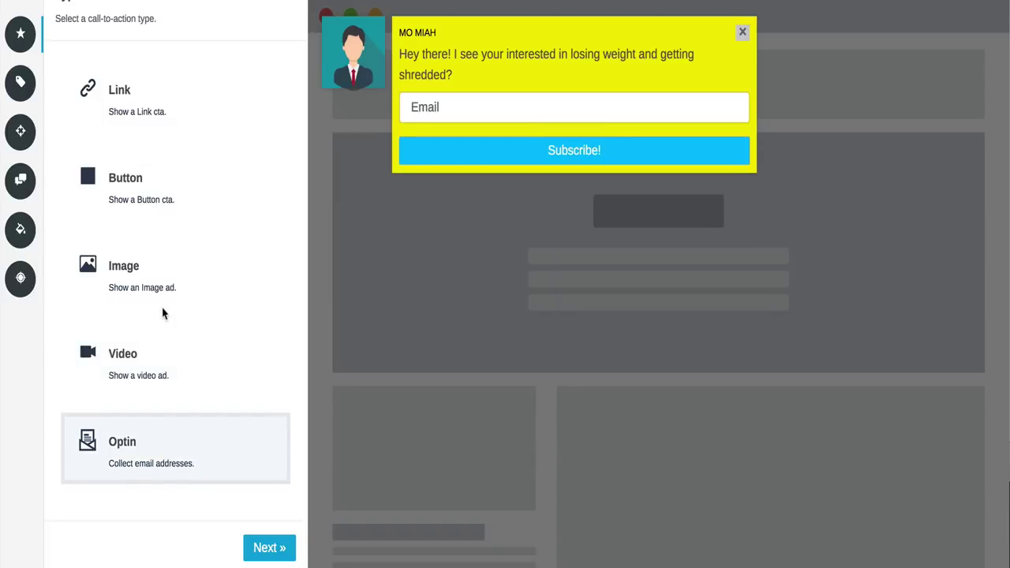
click(269, 548)
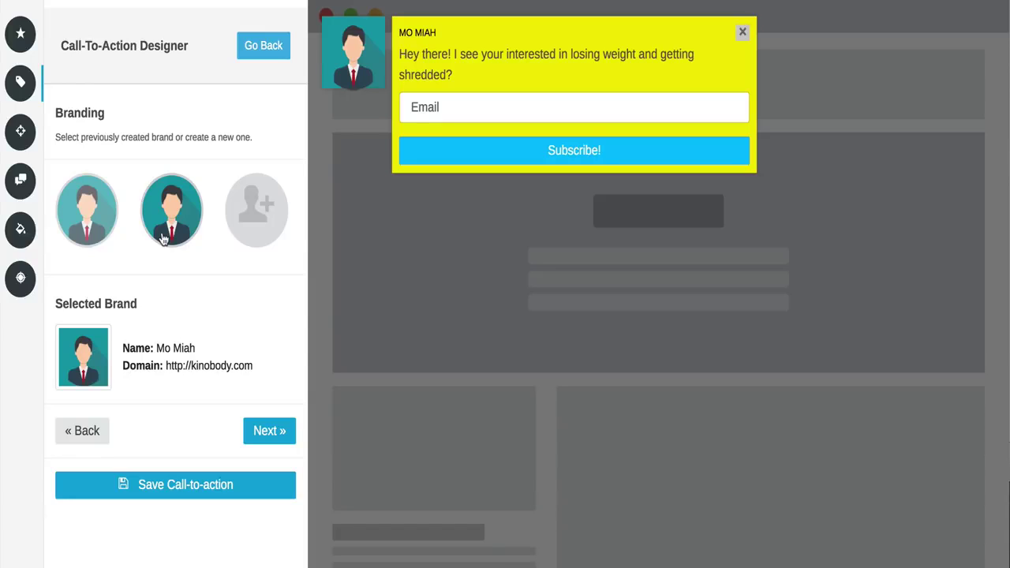
click(272, 214)
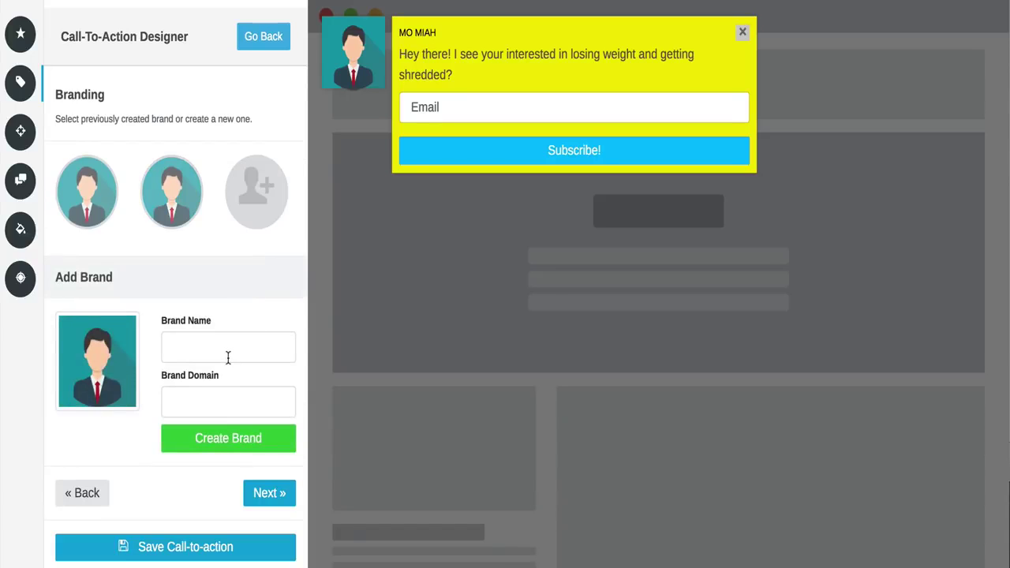
click(227, 357)
click(219, 402)
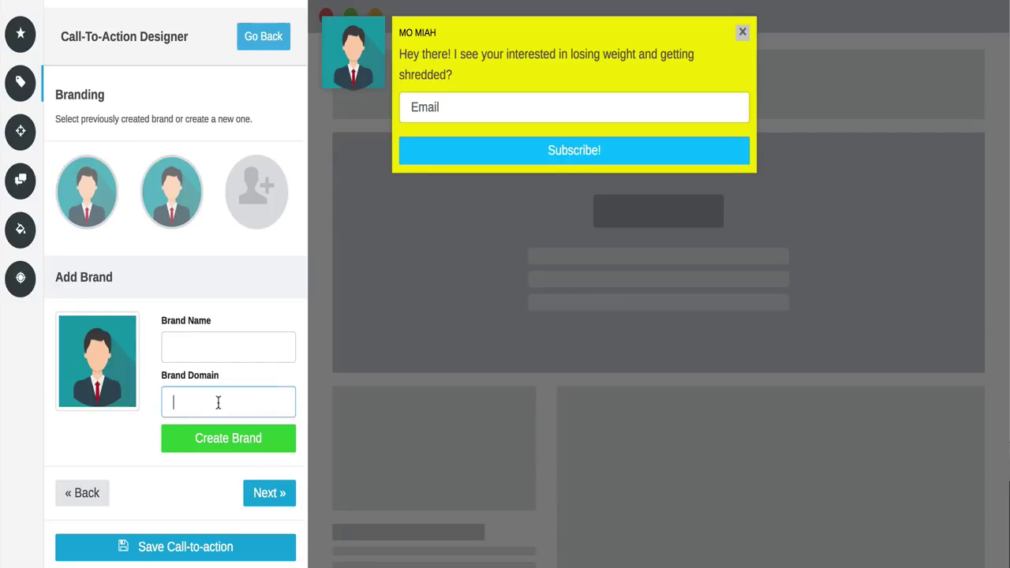
click(83, 491)
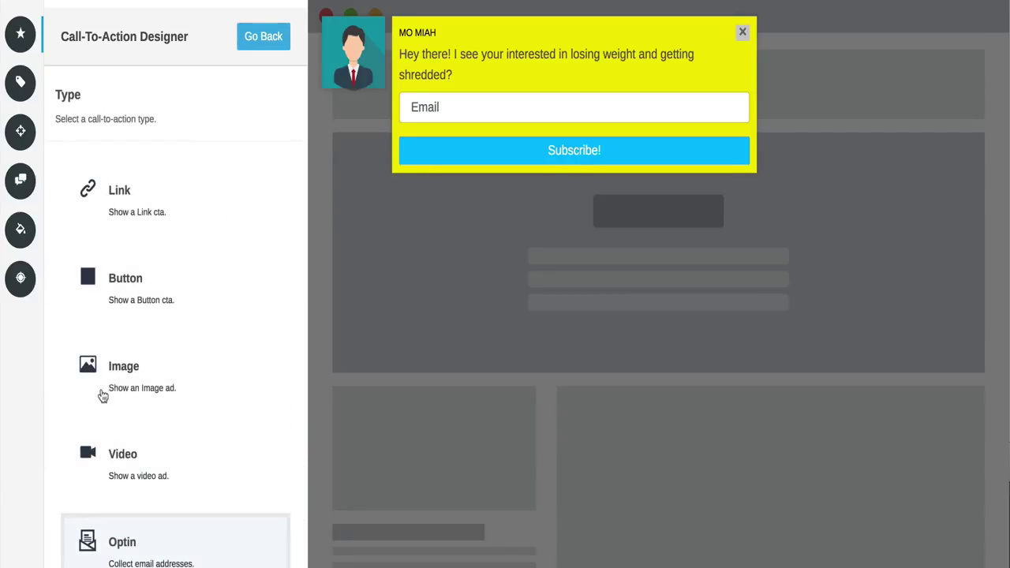
scroll(160, 539, down, 3)
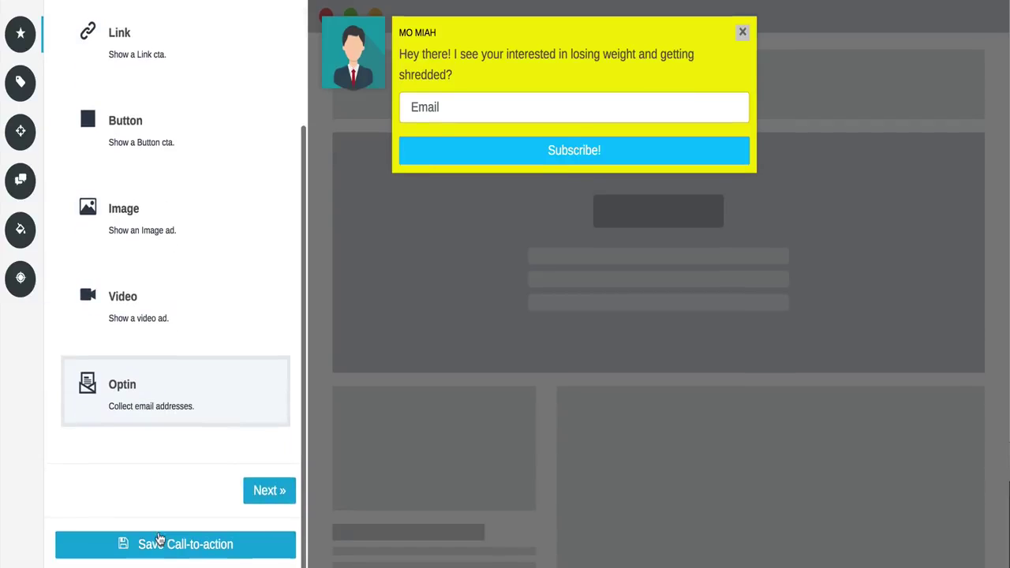
click(269, 493)
click(172, 213)
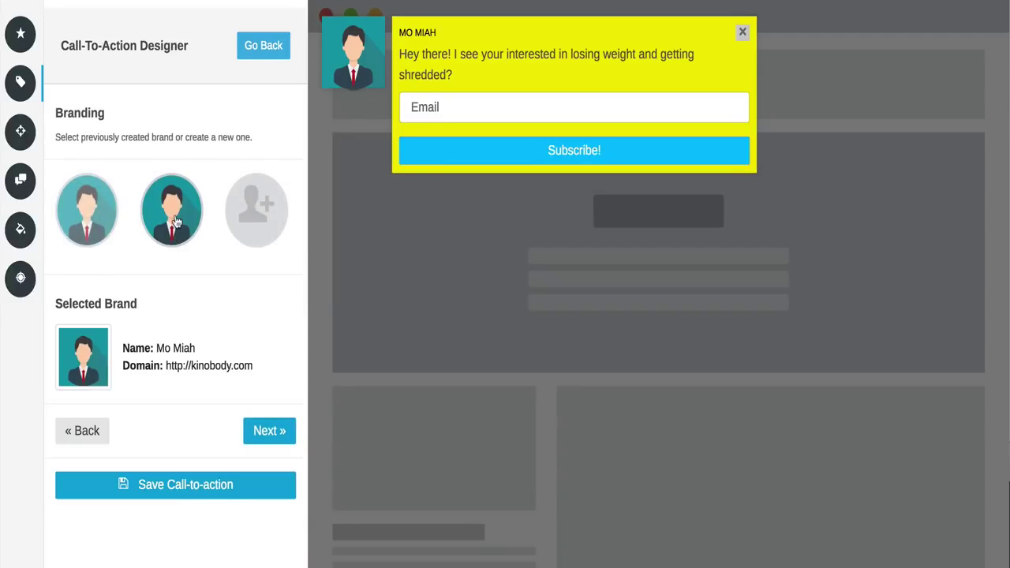
click(282, 430)
Try the Bar, Slider, Modal and Take Over display styles on the optin call-to-action
click(77, 221)
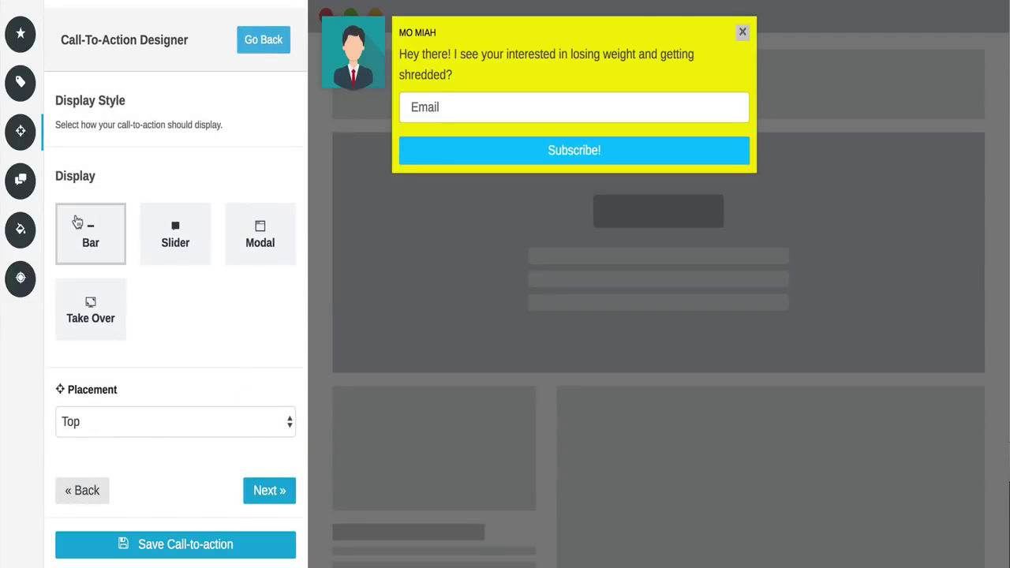
click(179, 246)
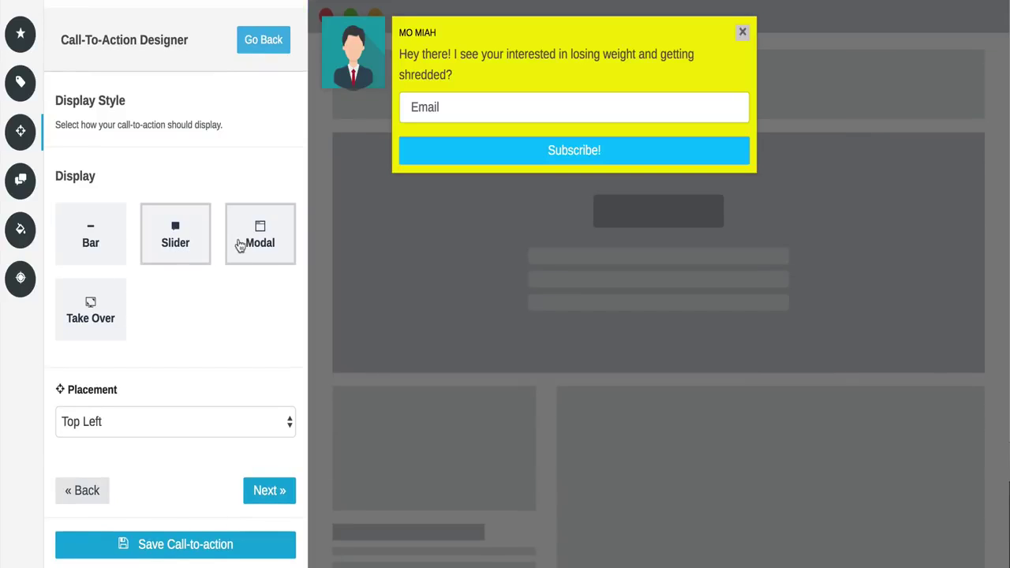
click(244, 245)
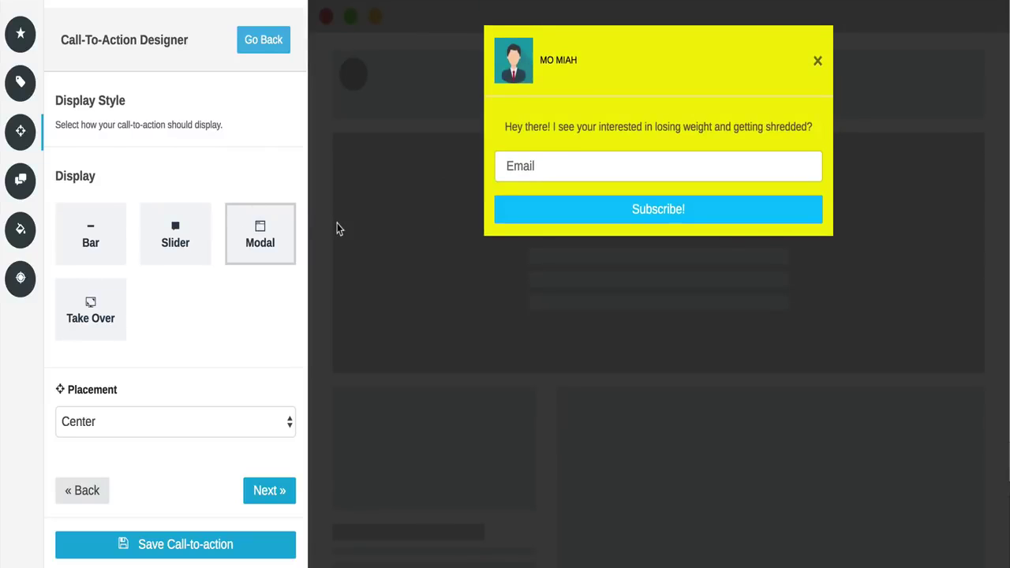
click(91, 323)
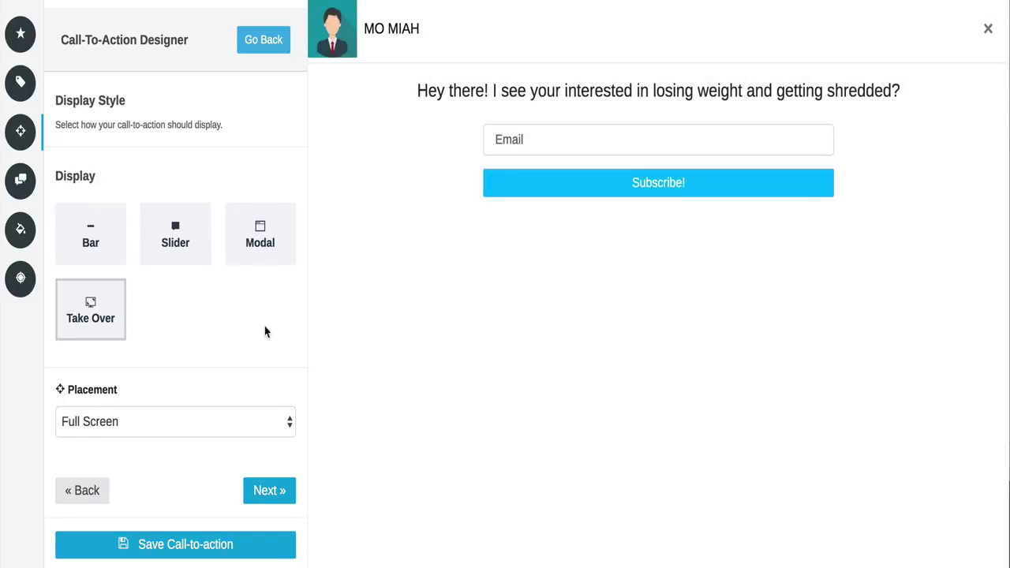
Display the call-to-action as a Slider placed at Bottom Left and continue to its text options
click(185, 256)
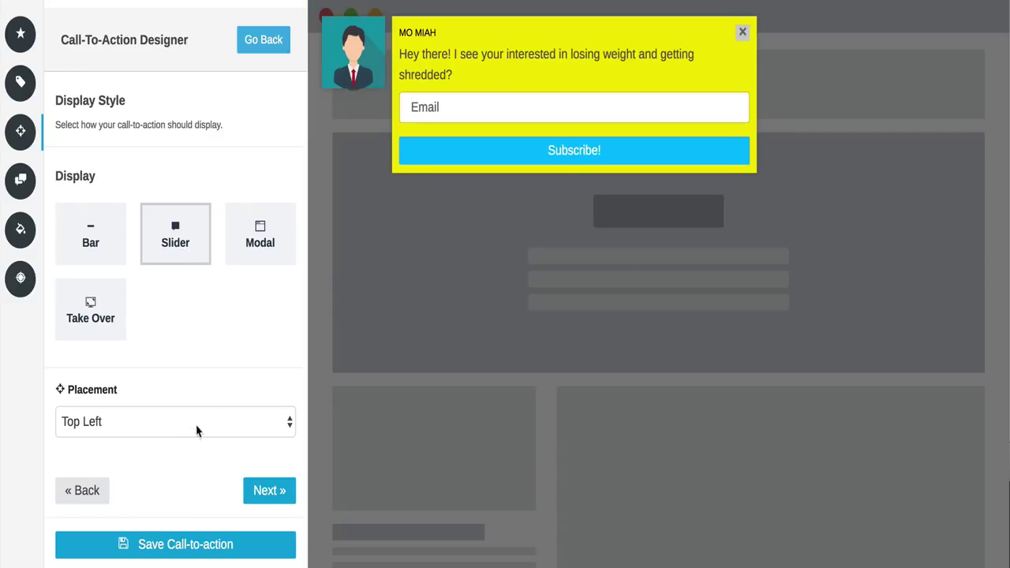
click(197, 427)
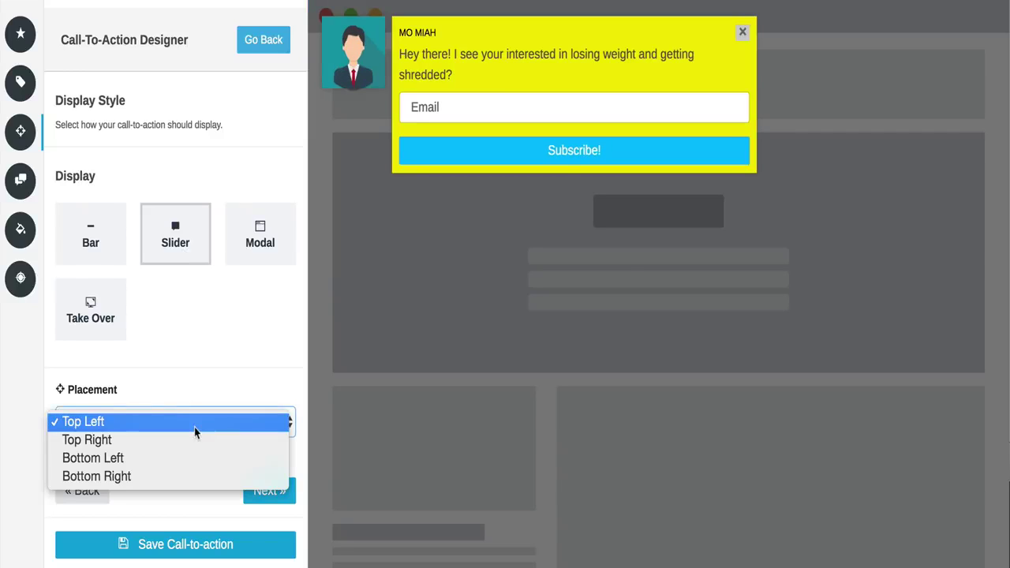
click(179, 464)
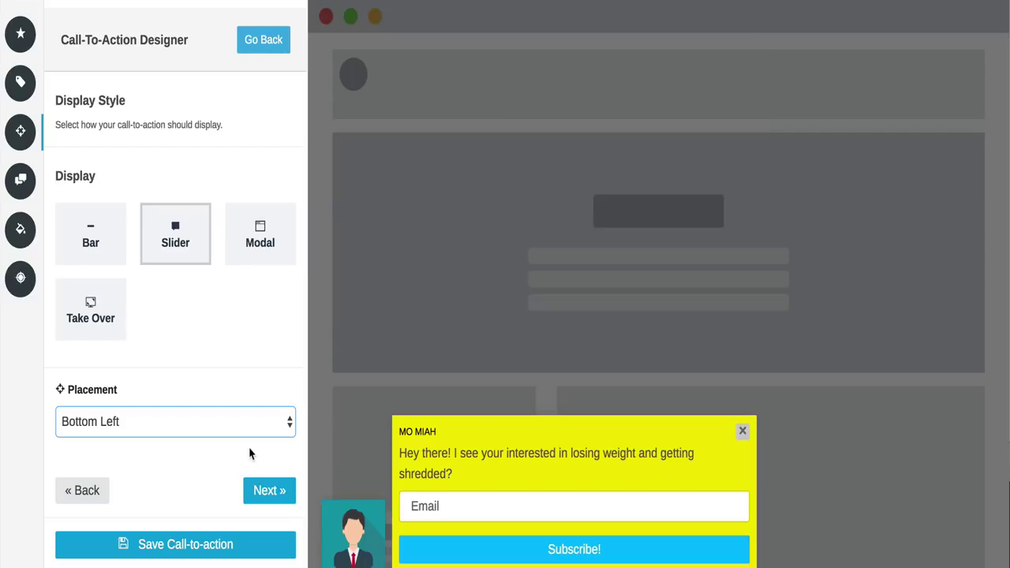
click(269, 491)
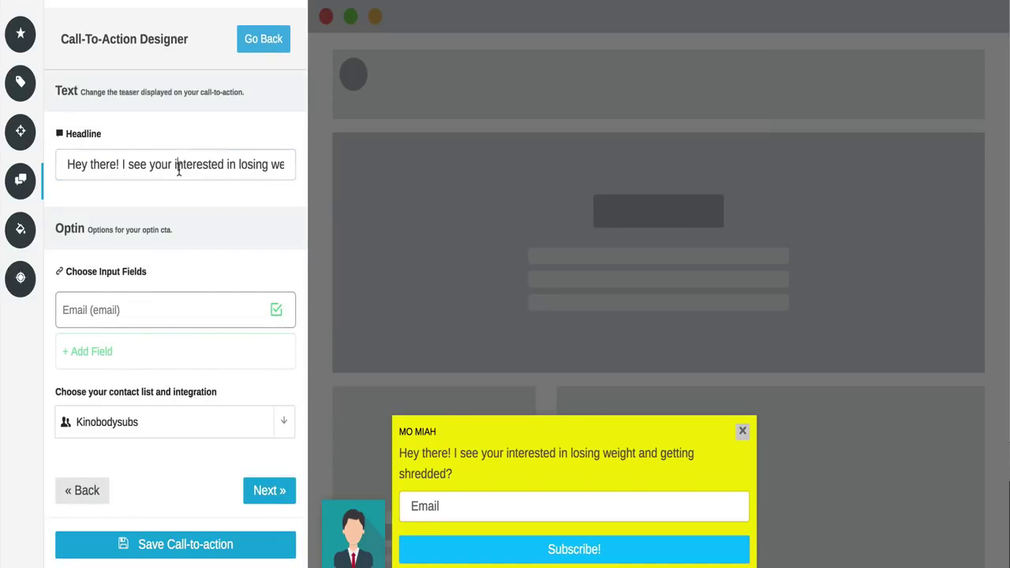
Choose Kinobodysubs as the optin's contact list and continue to the color customization
drag(152, 164, 303, 166)
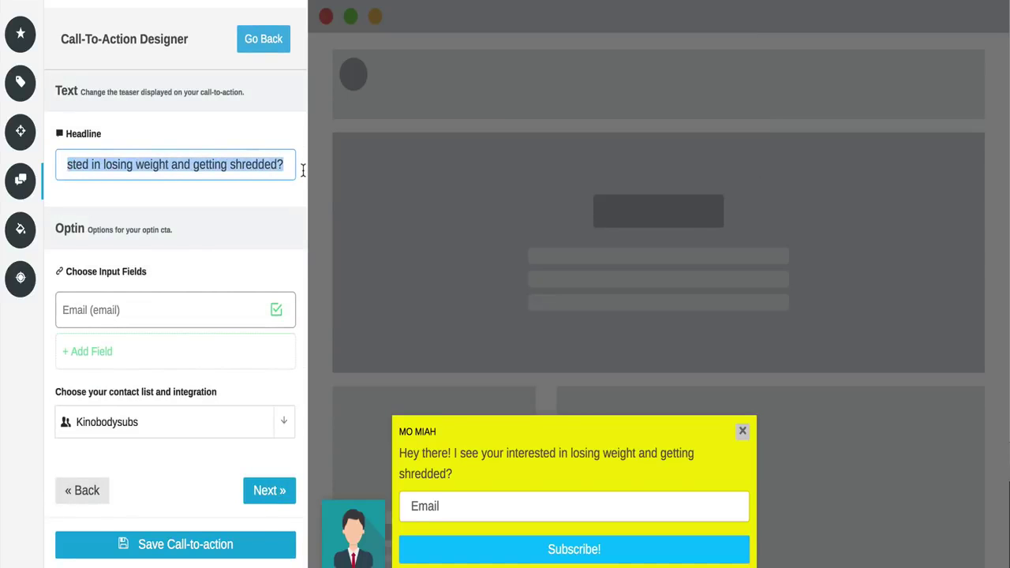
click(292, 164)
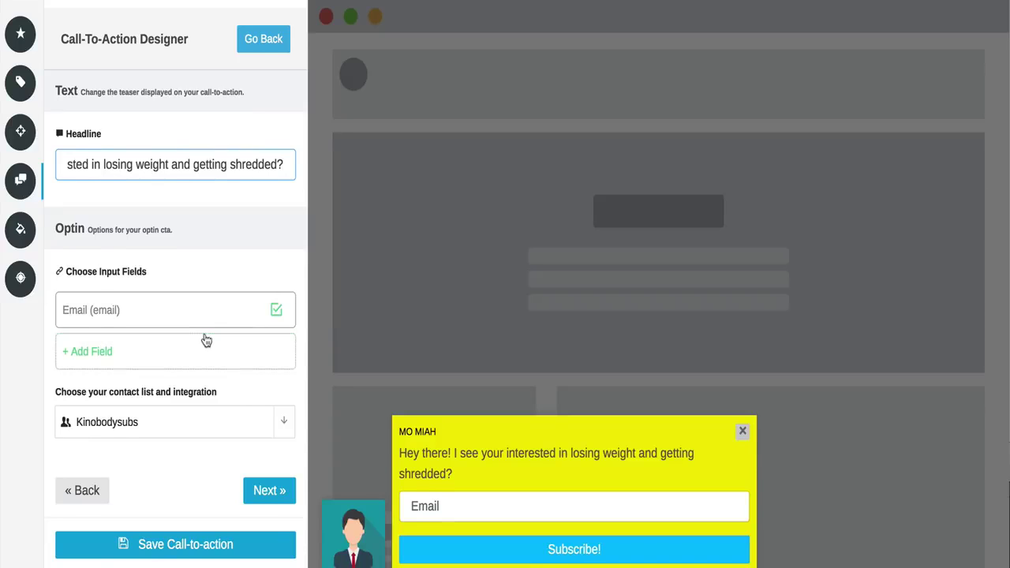
click(282, 429)
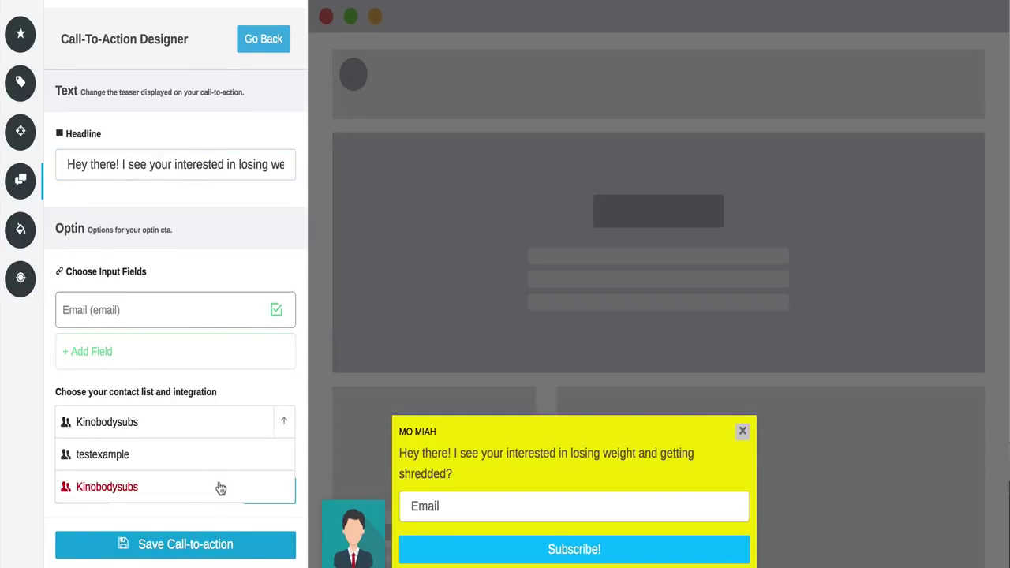
click(178, 489)
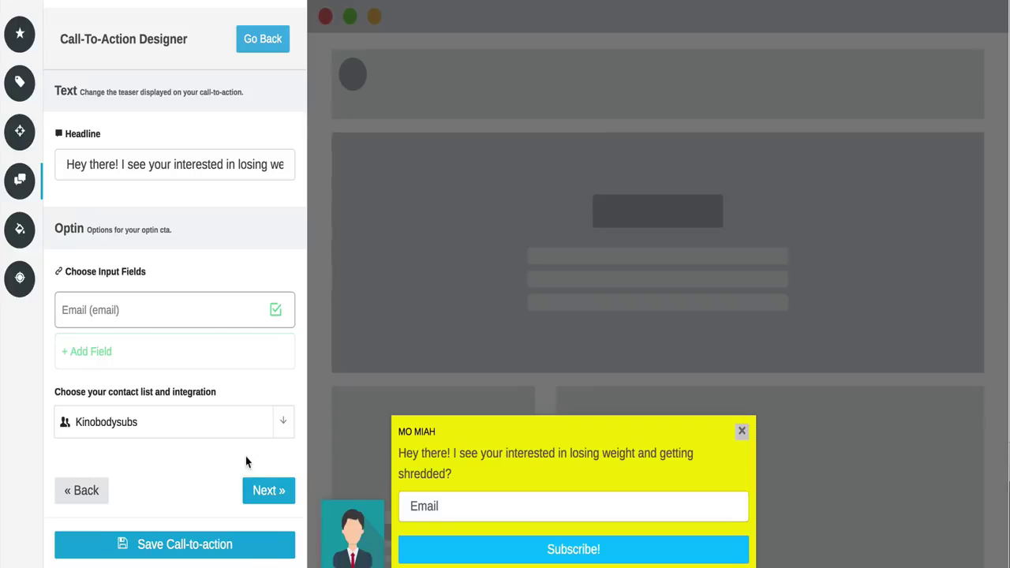
click(264, 493)
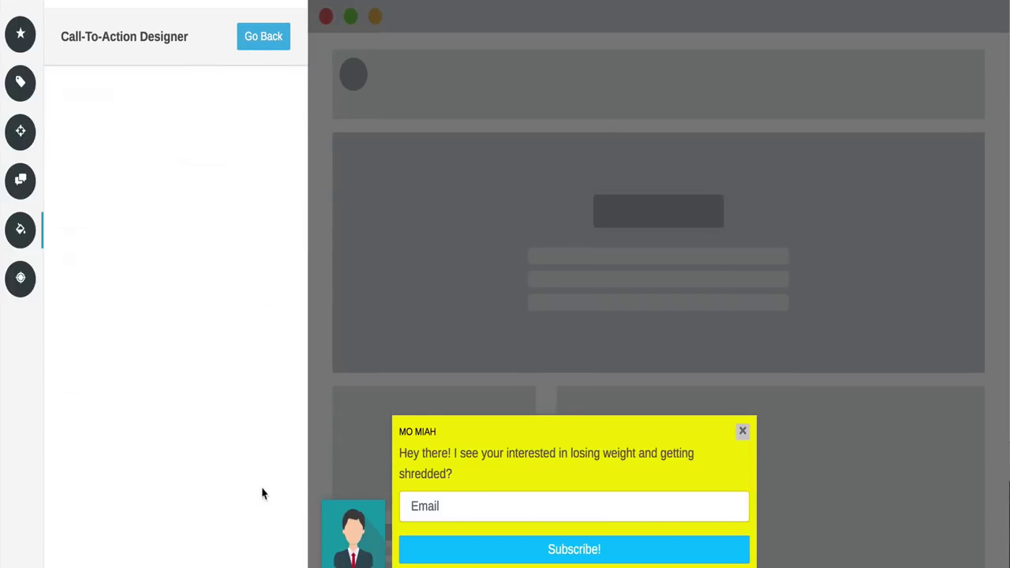
Change the call-to-action's background color to the darker yellow DED416 and continue to the following settings
click(158, 193)
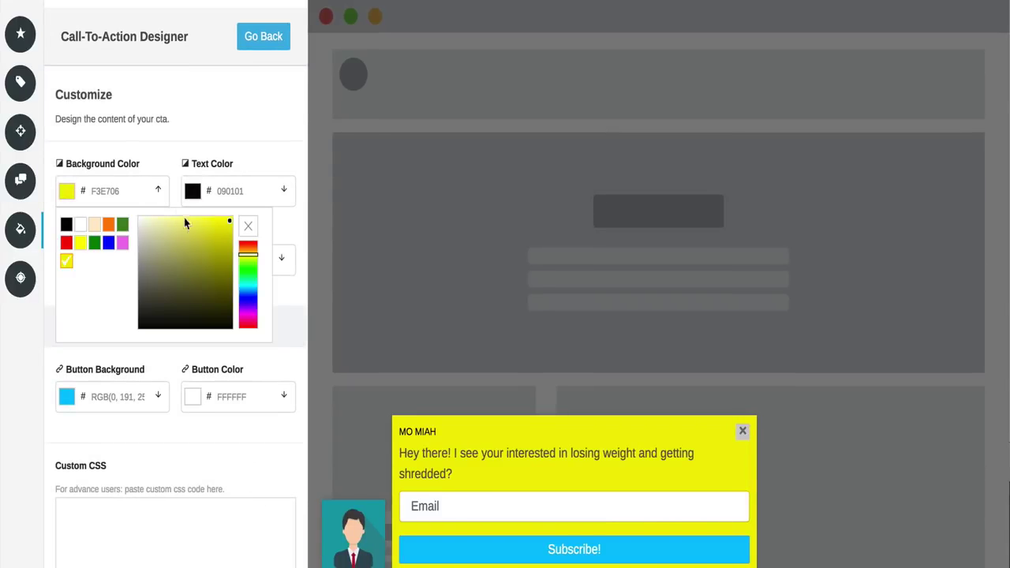
drag(203, 228, 219, 232)
click(254, 151)
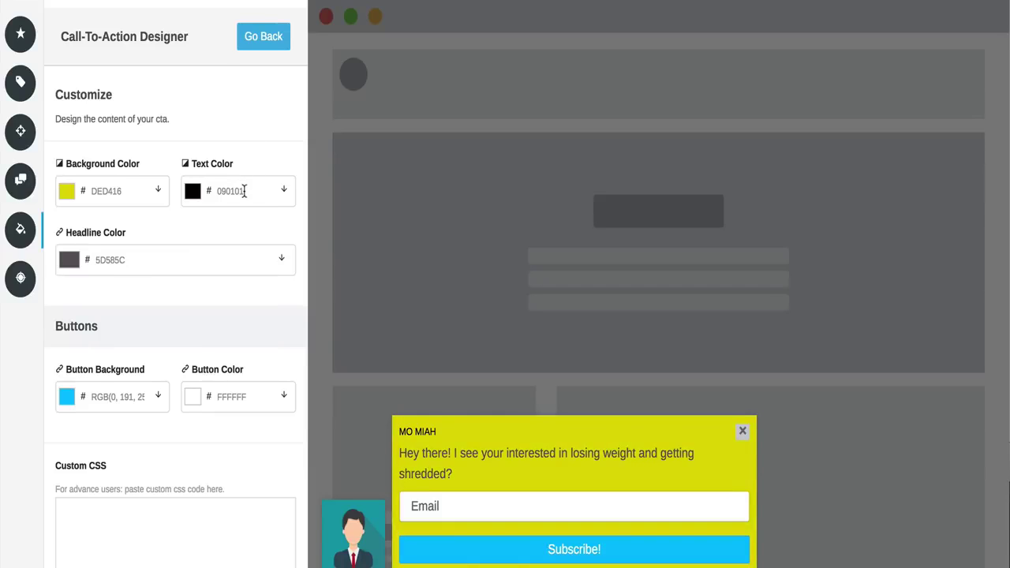
click(245, 191)
click(274, 162)
scroll(166, 432, down, 2)
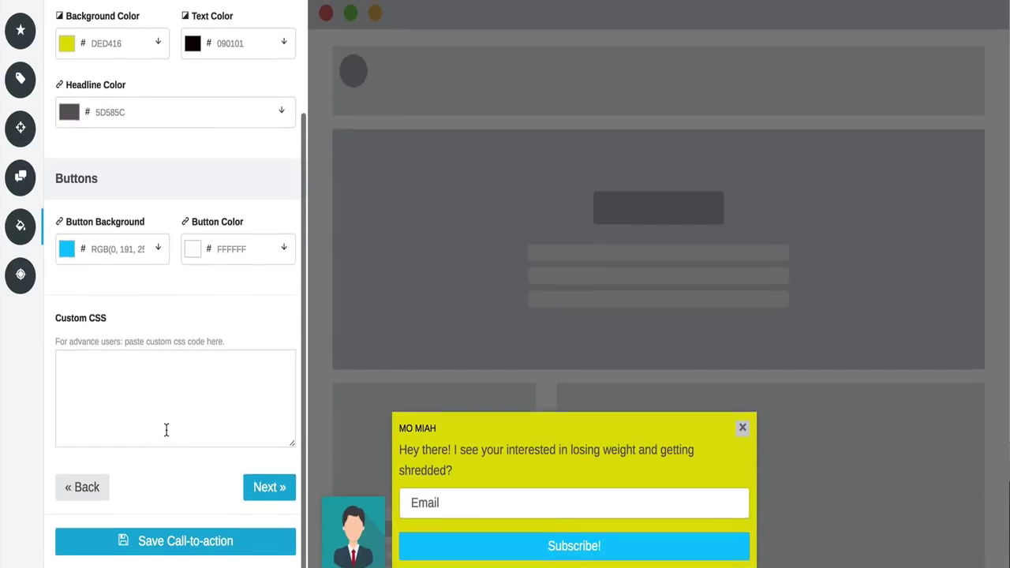
click(265, 490)
Open the shared Mashable puzzle article, enter an e-mail address in the slider call-to-action and subscribe
click(184, 127)
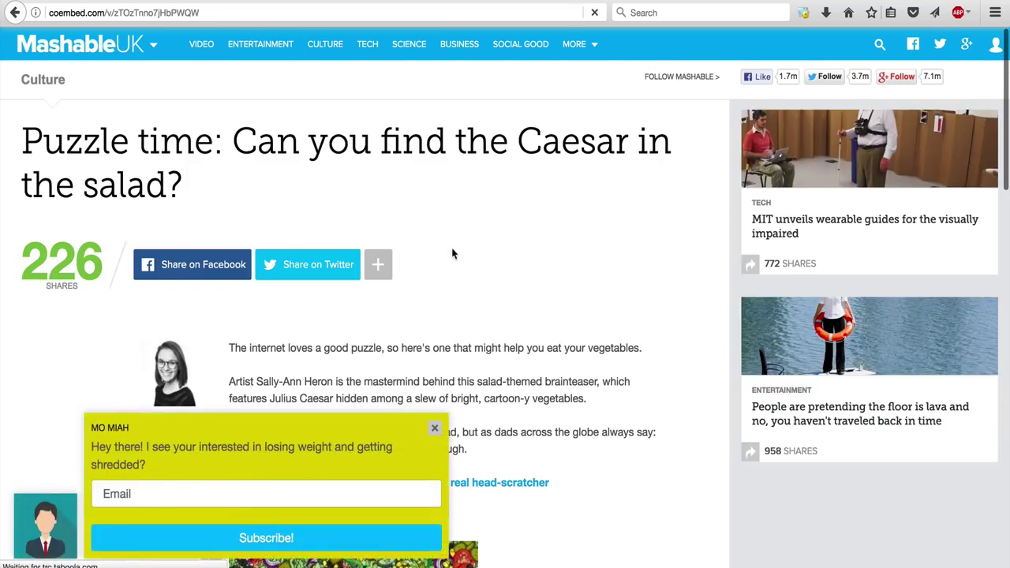
click(135, 492)
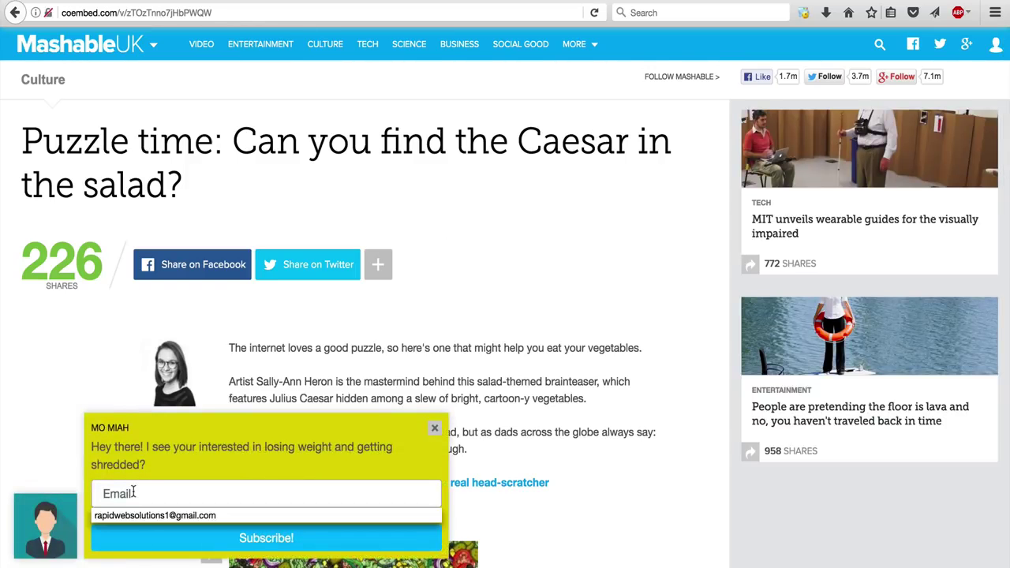
click(157, 517)
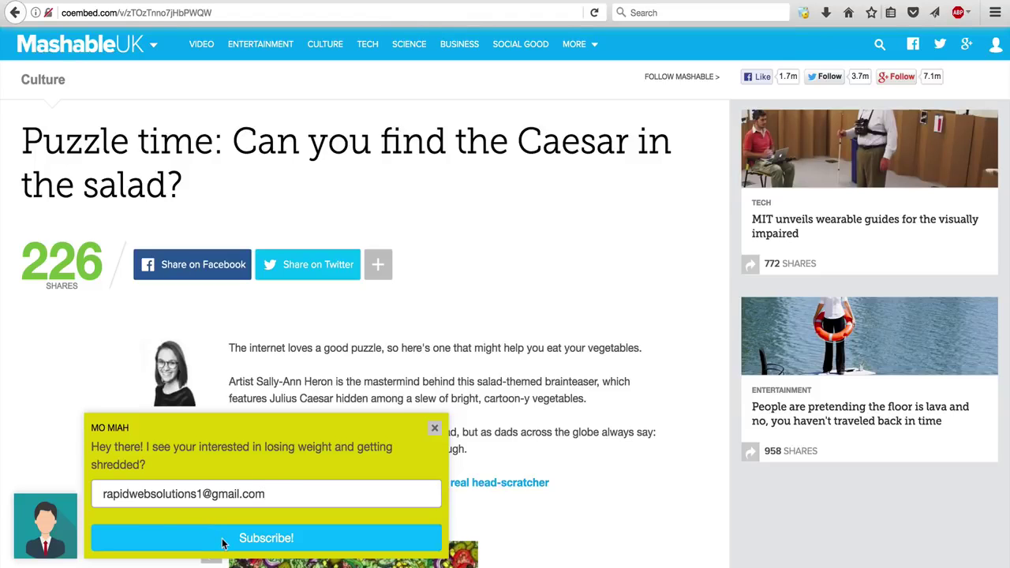
scroll(449, 229, down, 15)
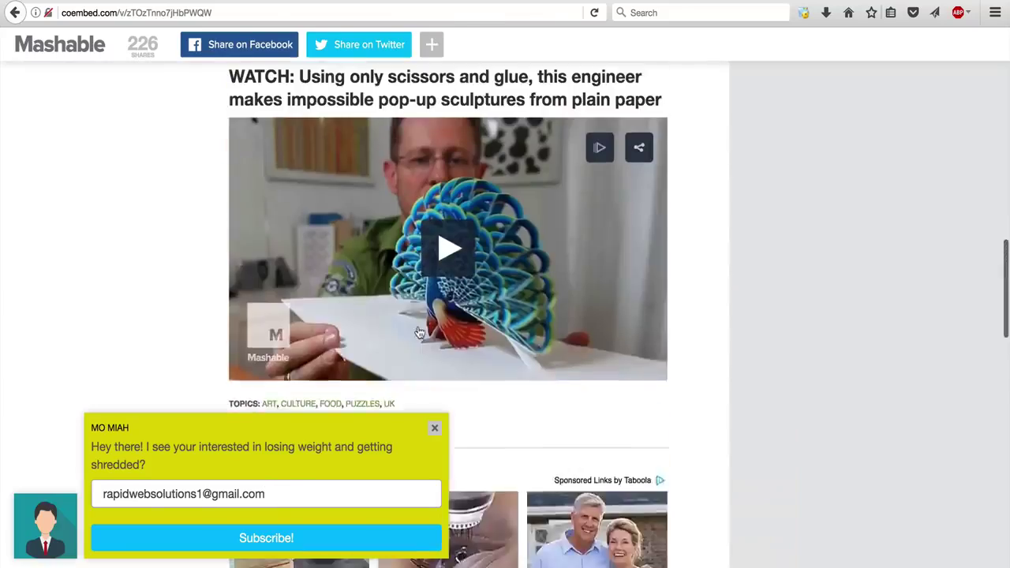
scroll(418, 332, up, 15)
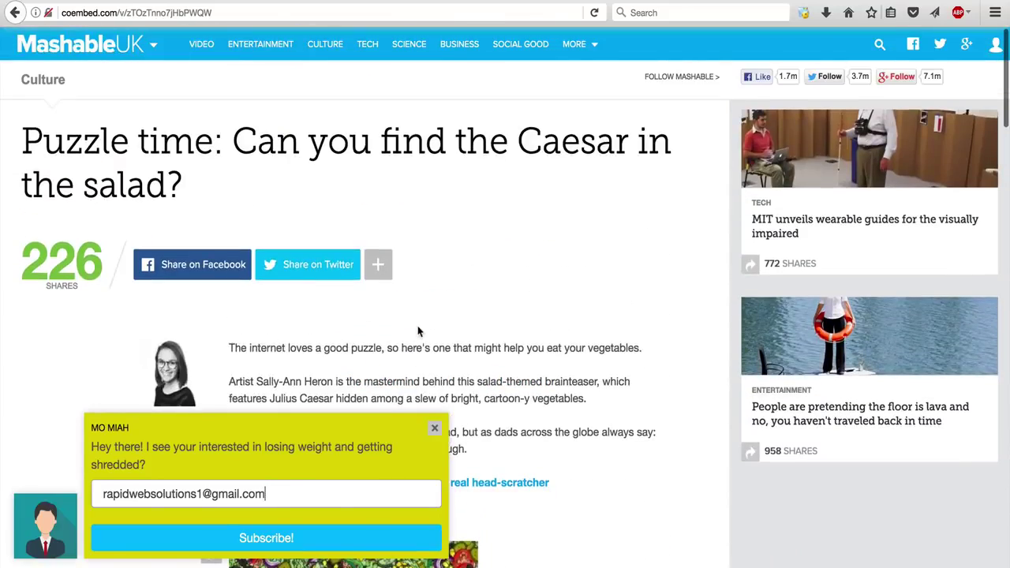
scroll(341, 384, down, 3)
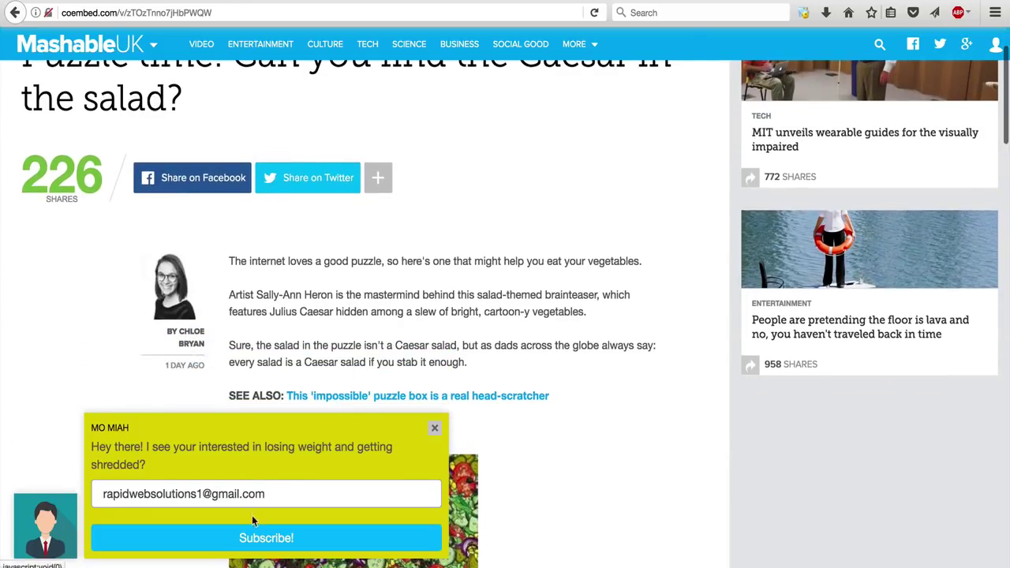
click(252, 539)
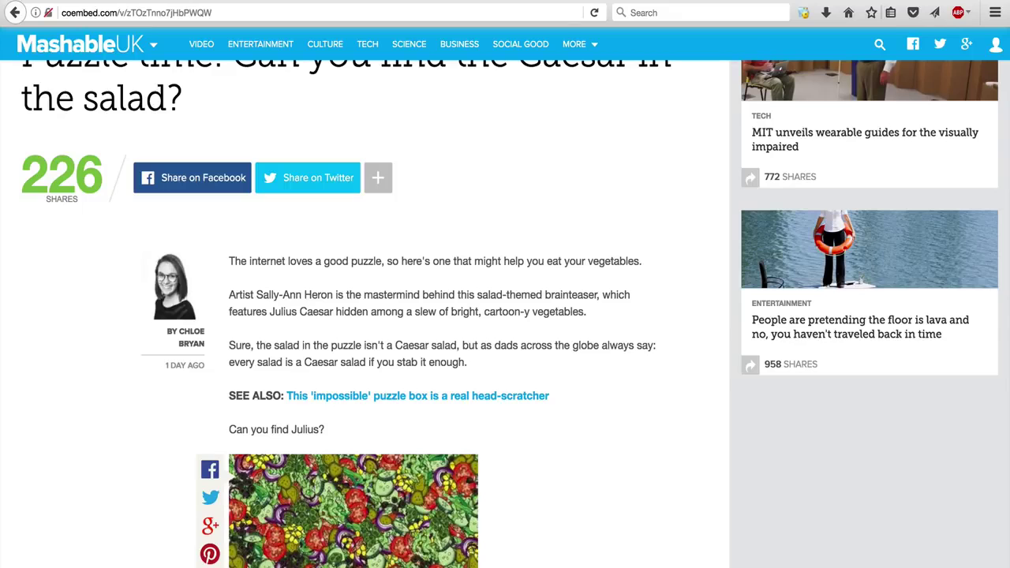
Switch back to the COEmbed dashboard and open the custom domain setup to review its domain type options
click(315, 552)
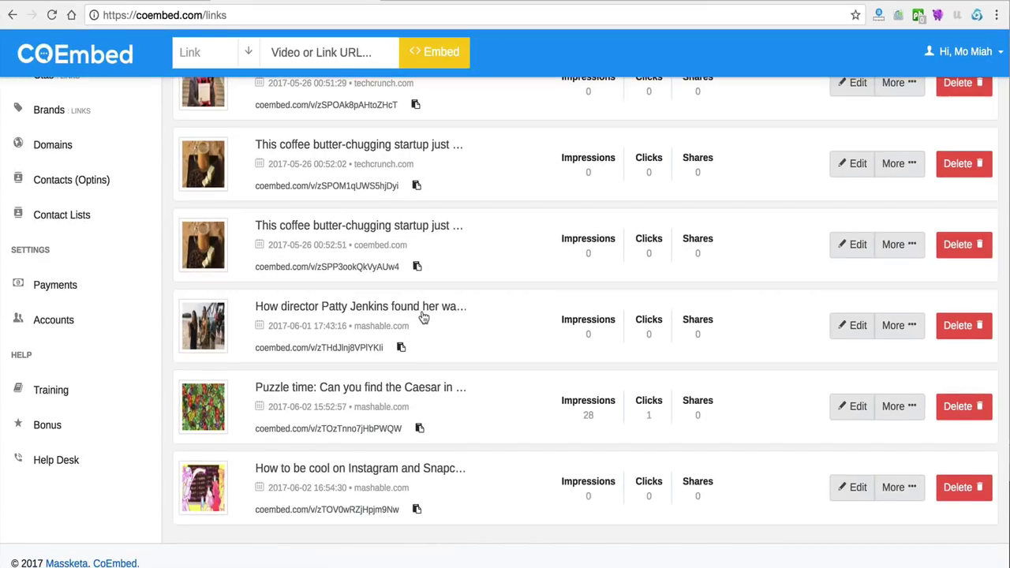
scroll(423, 315, up, 4)
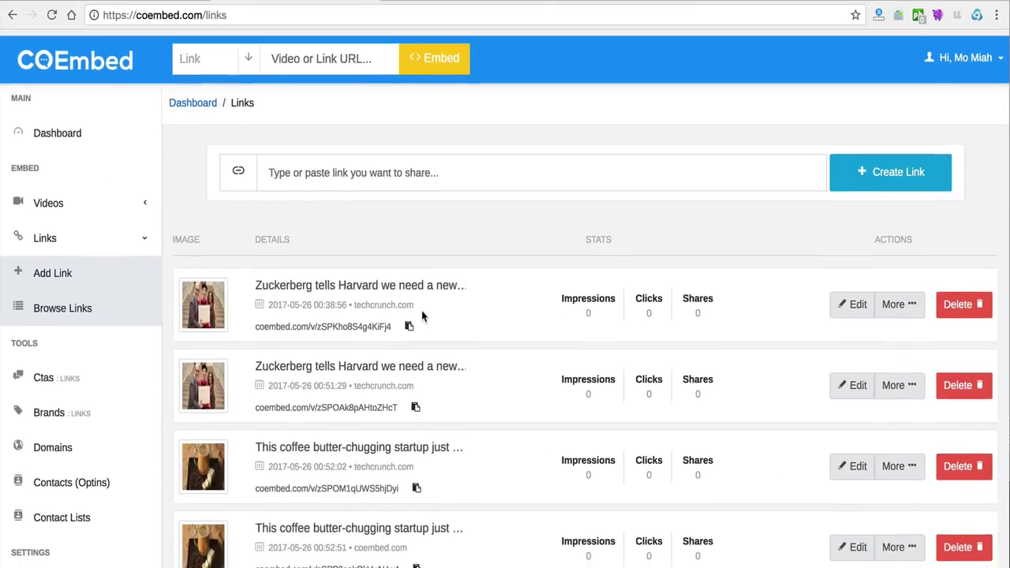
click(53, 440)
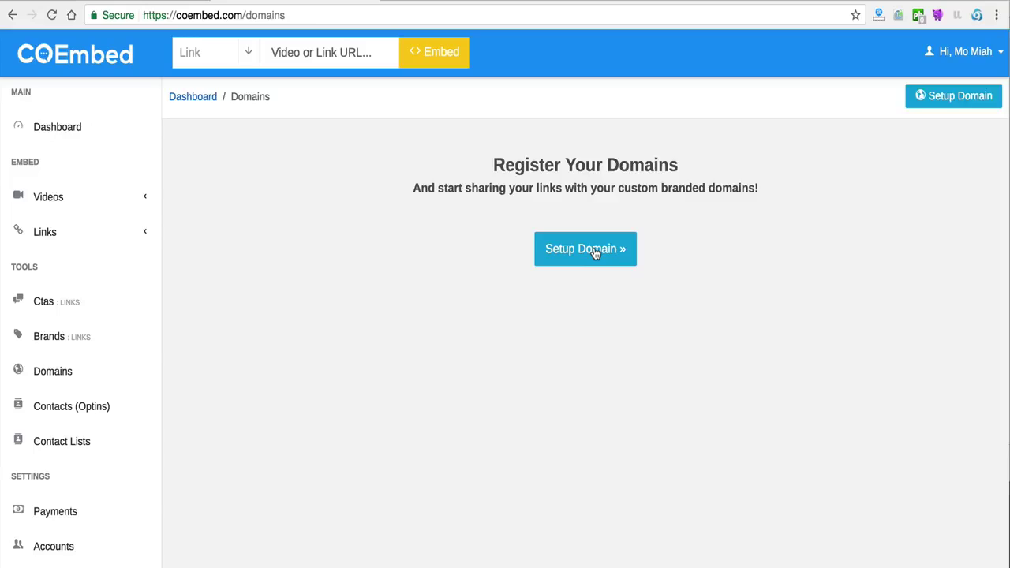
click(594, 250)
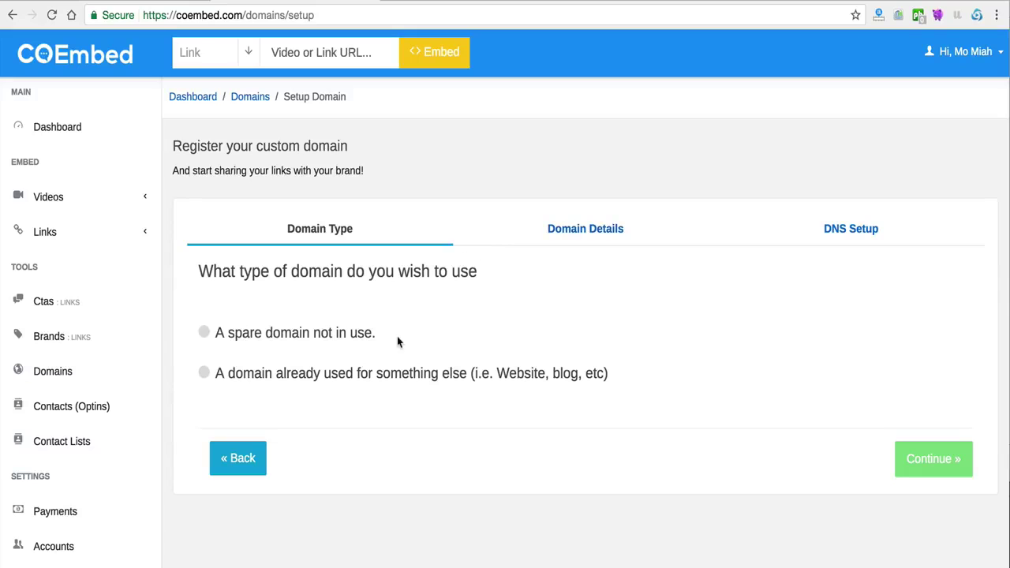
scroll(71, 355, down, 2)
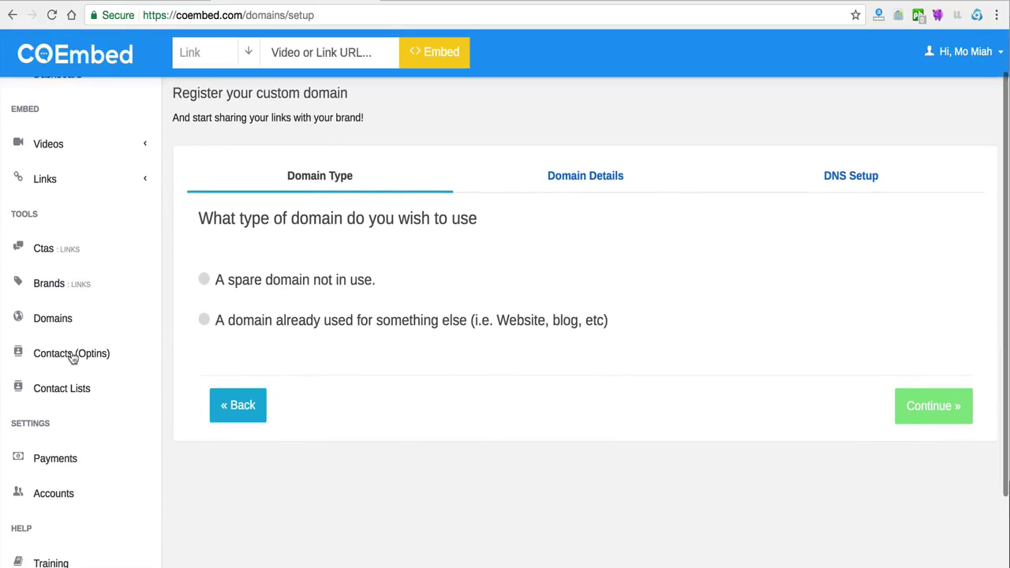
Open the share schedules of the Caesar salad puzzle link and add share times at 11:00 and 18:00 to Day 1
click(78, 180)
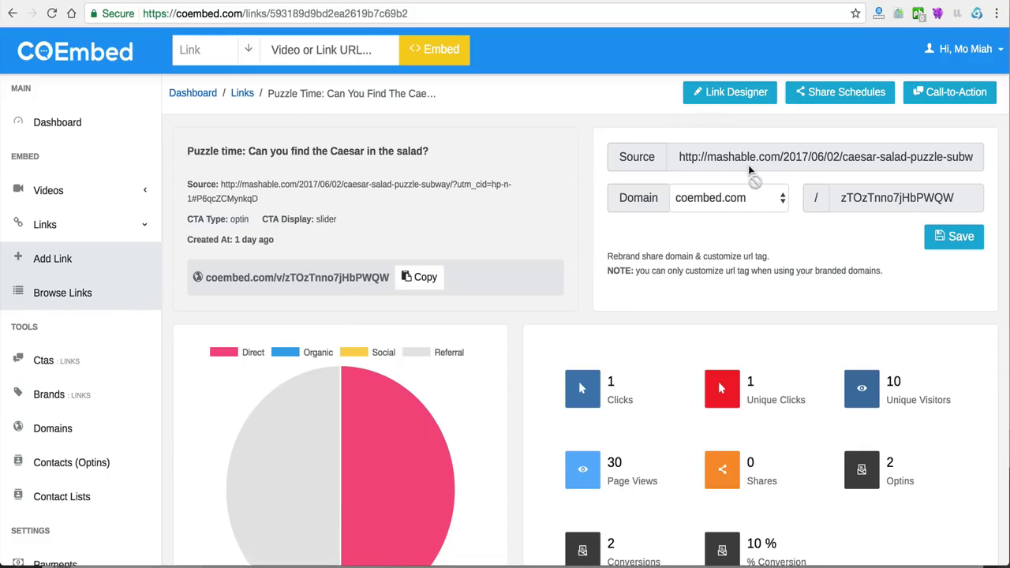
click(832, 95)
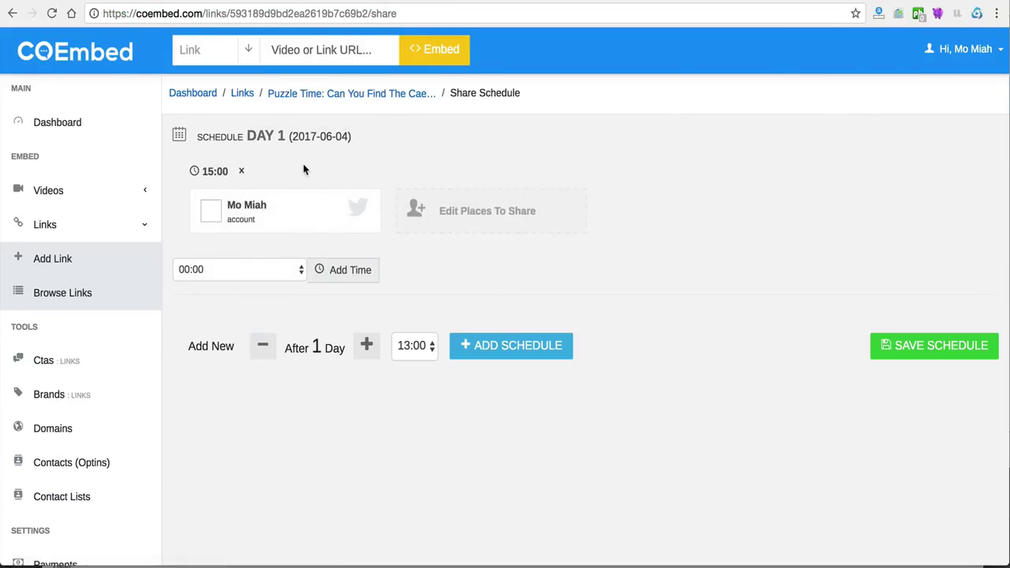
click(296, 273)
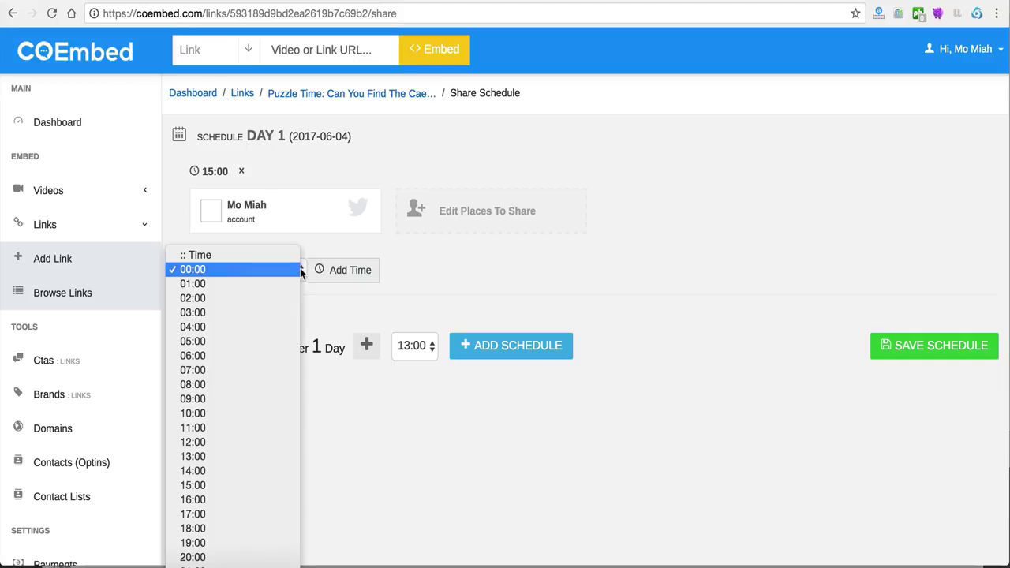
click(263, 428)
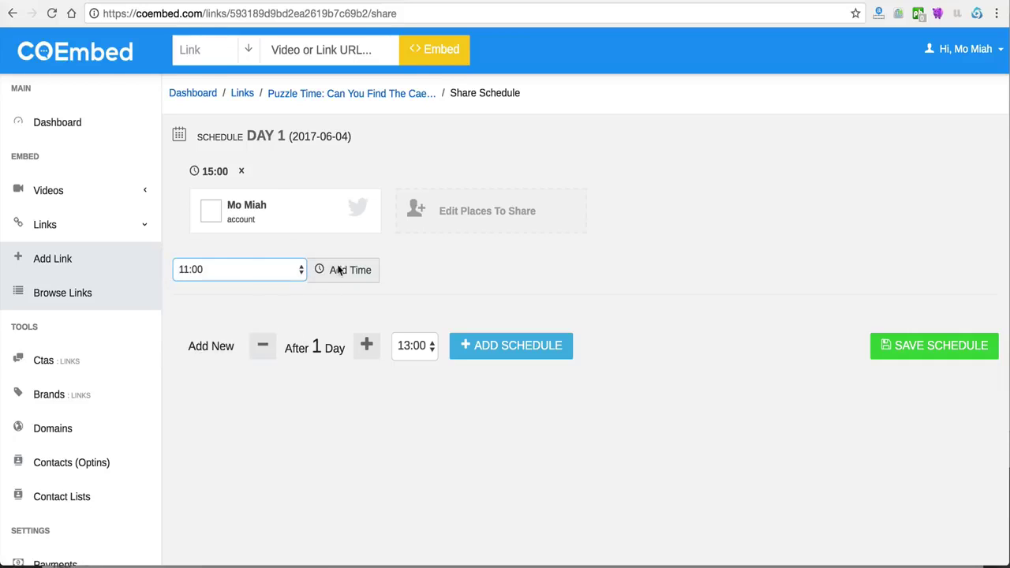
click(335, 270)
click(277, 350)
click(236, 452)
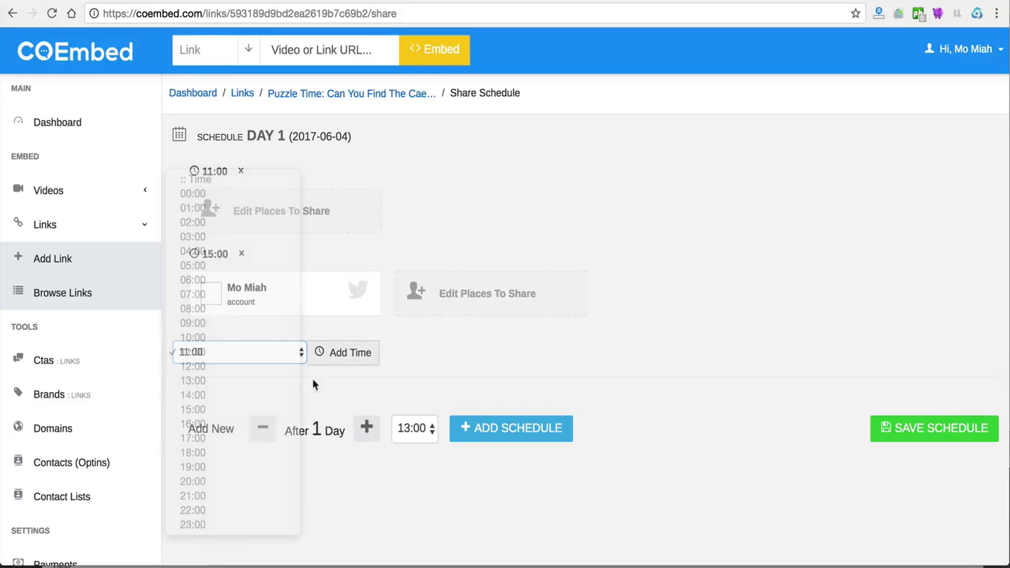
click(339, 355)
Add a share schedule after 1 day at 13:00 and another after 2 days at 15:00
scroll(316, 473, down, 1)
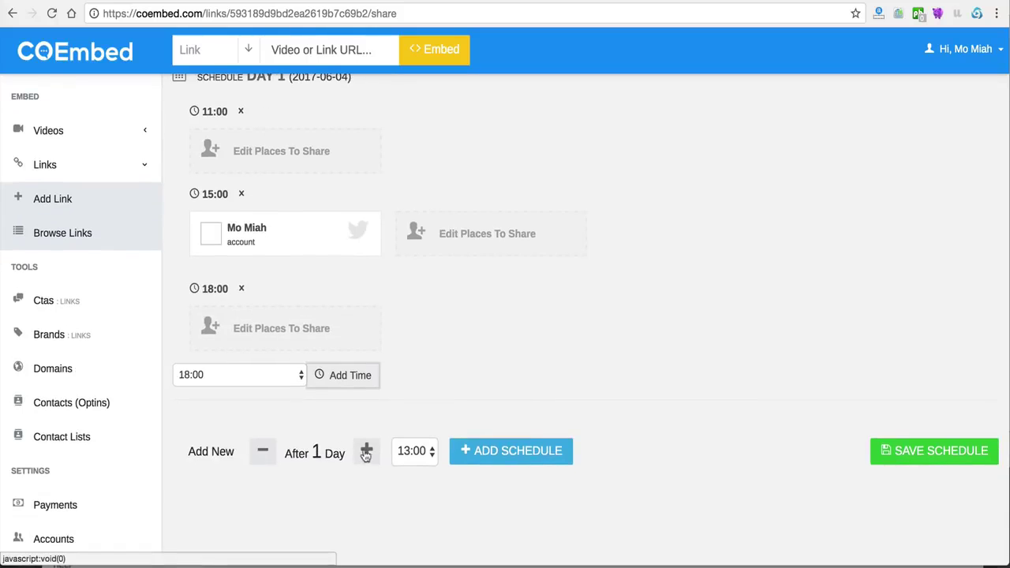
click(470, 451)
scroll(476, 454, down, 2)
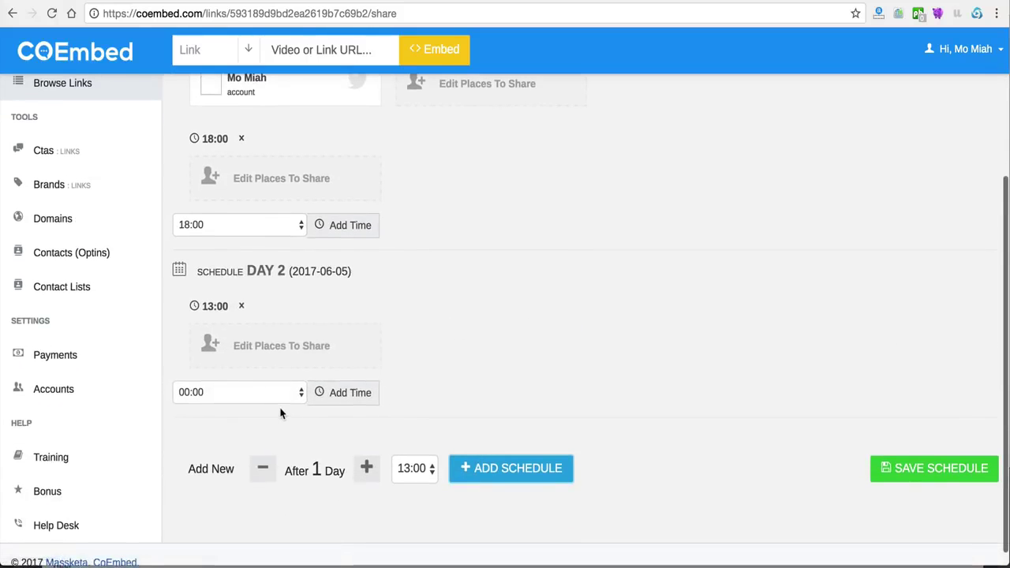
scroll(300, 418, down, 1)
click(367, 454)
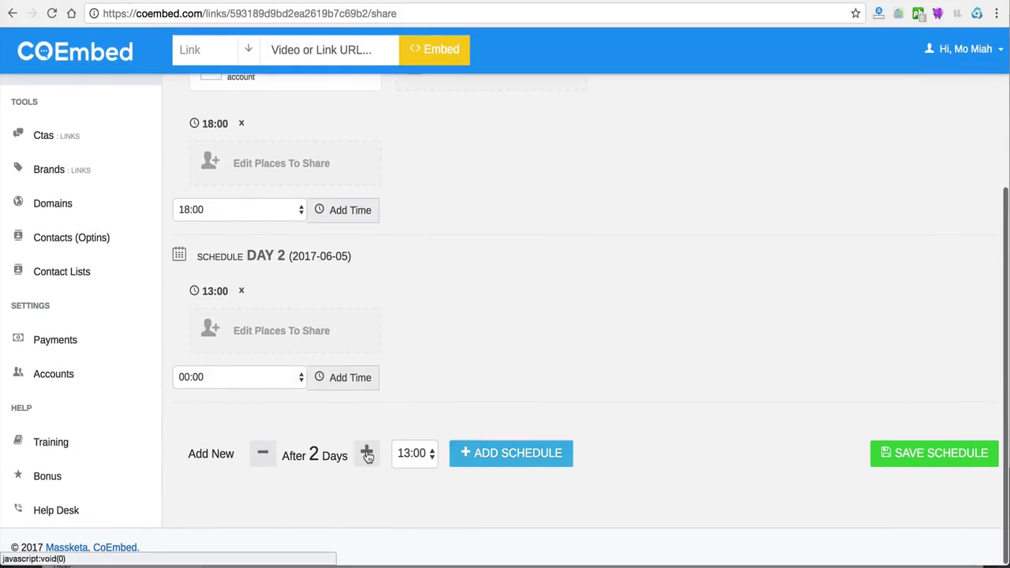
click(416, 453)
click(418, 484)
click(501, 458)
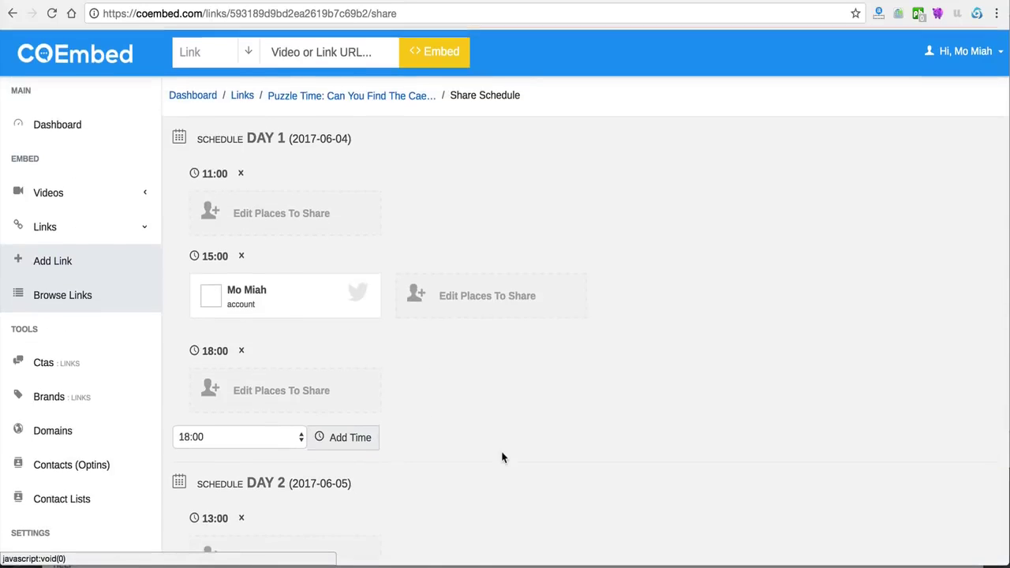
Assign the connected Twitter account as the place to share for Day 1's 11:00 slot
click(284, 220)
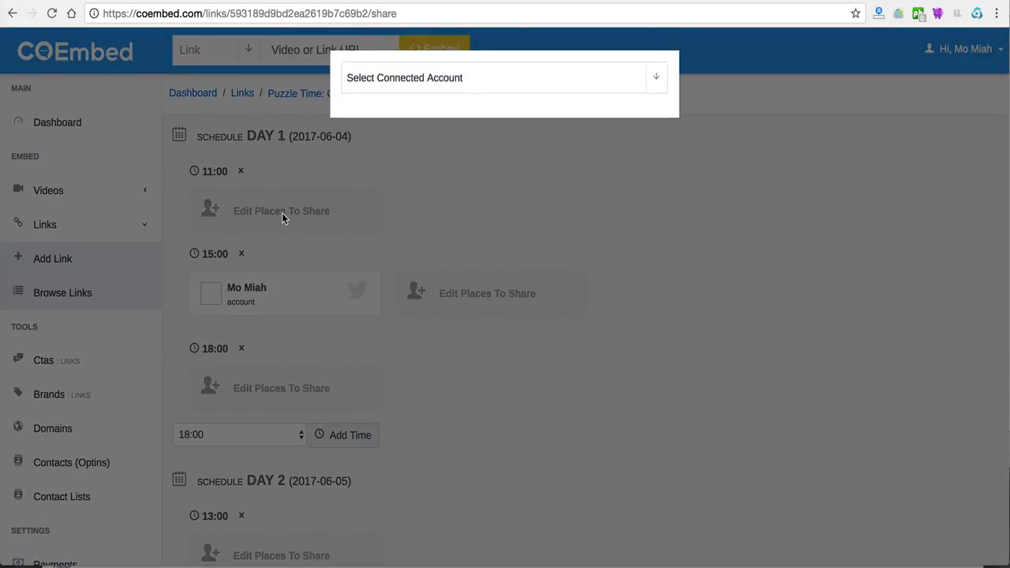
click(397, 87)
click(397, 110)
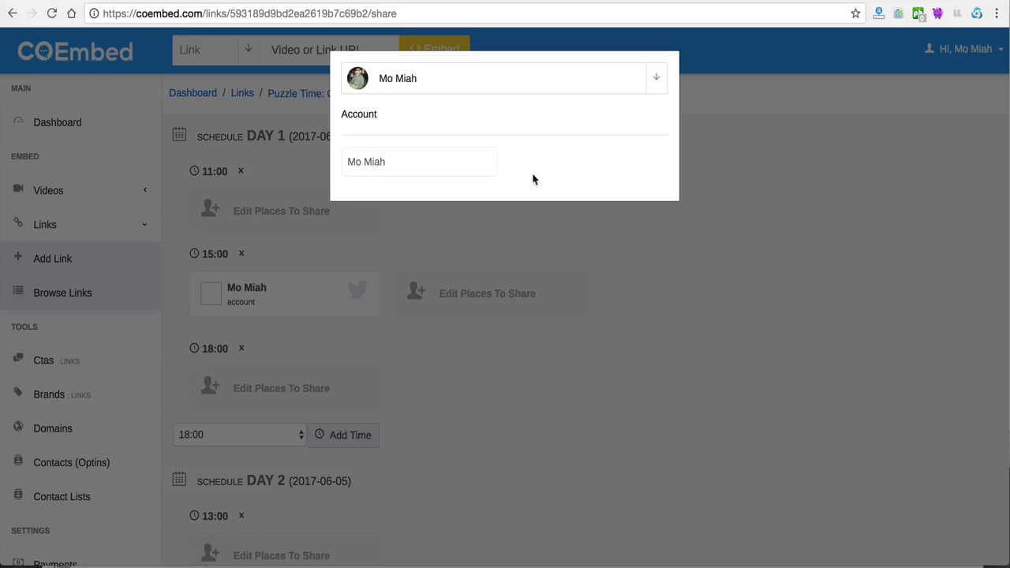
click(418, 167)
click(595, 277)
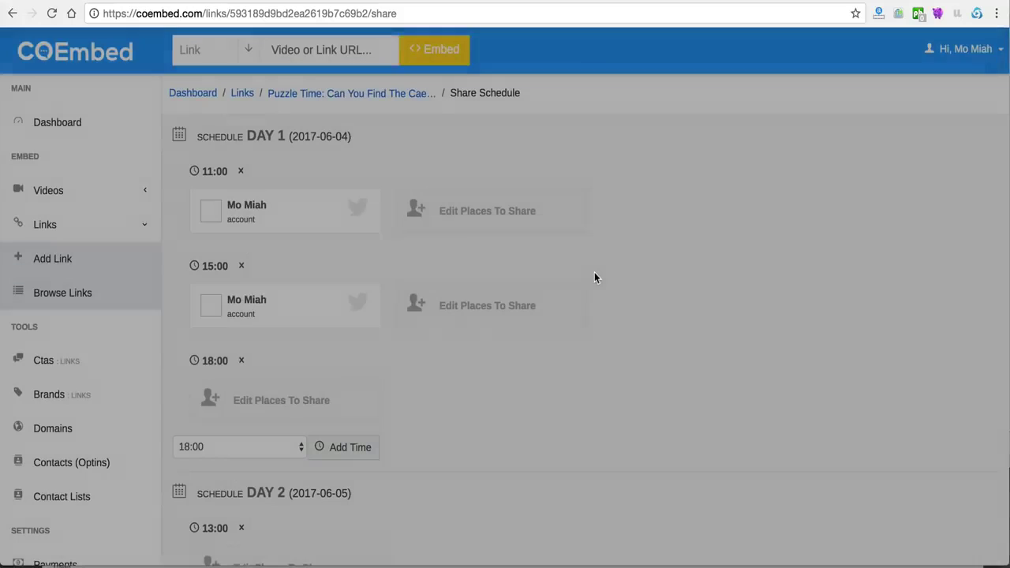
Add another share schedule after 4 days at 17:00 and save the whole schedule
scroll(595, 277, down, 5)
scroll(595, 277, up, 5)
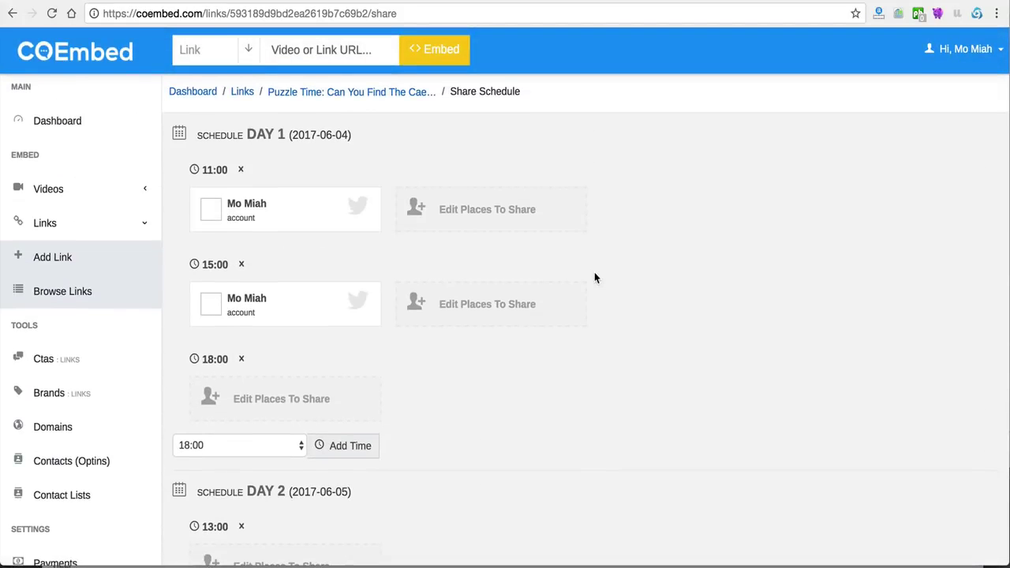
scroll(345, 300, down, 5)
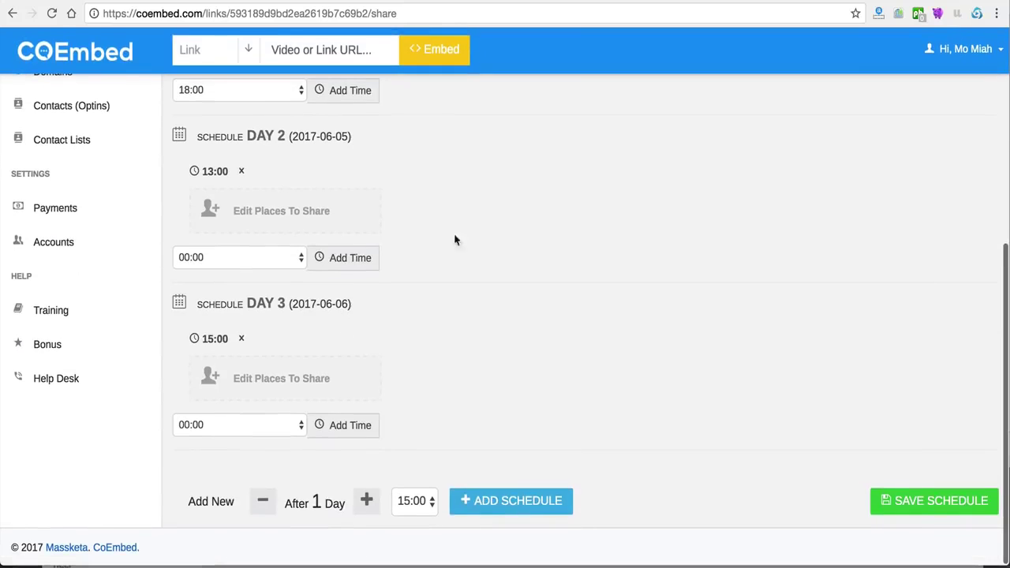
click(362, 509)
click(363, 509)
click(363, 510)
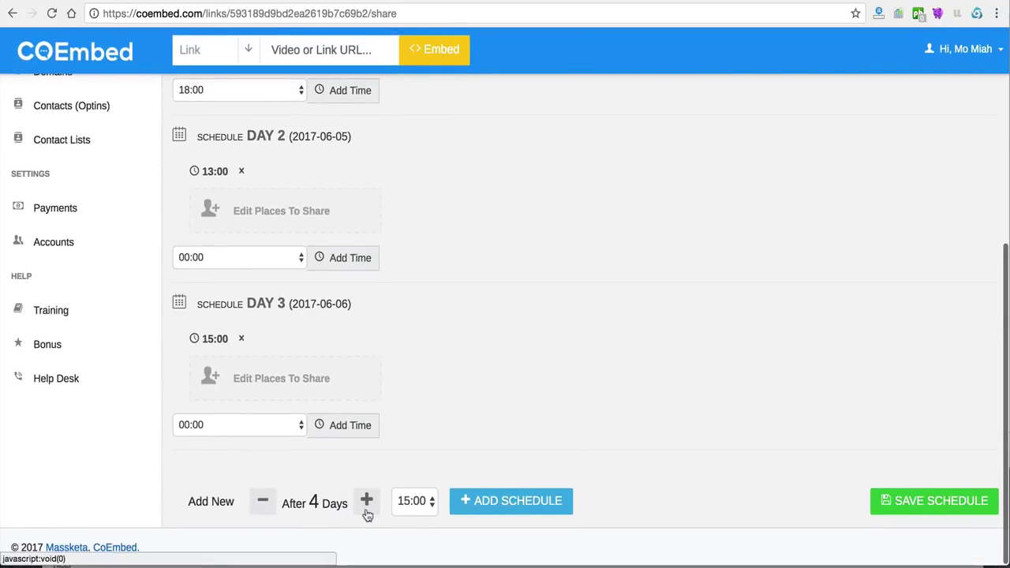
click(430, 504)
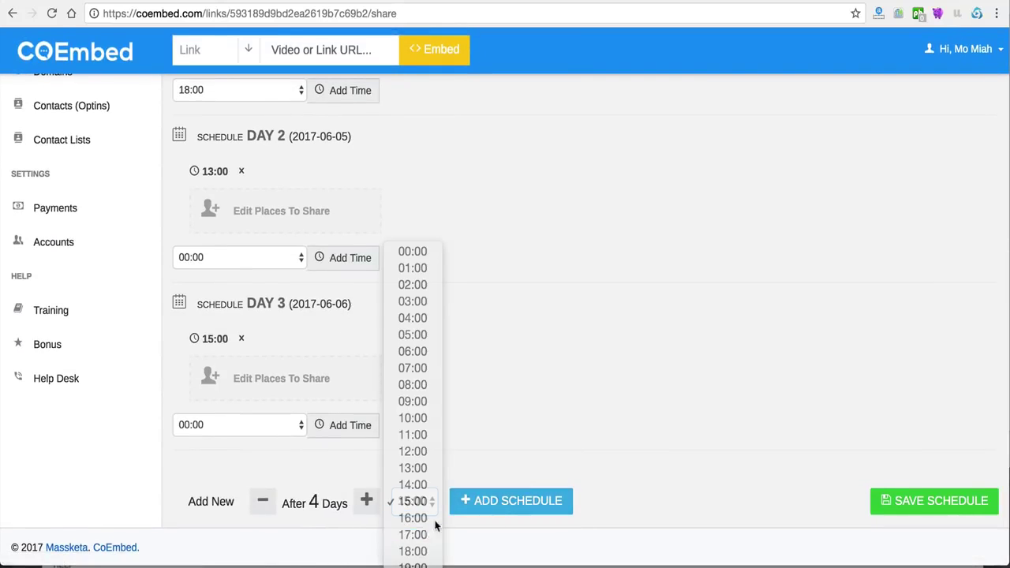
click(413, 534)
click(510, 495)
scroll(524, 475, down, 2)
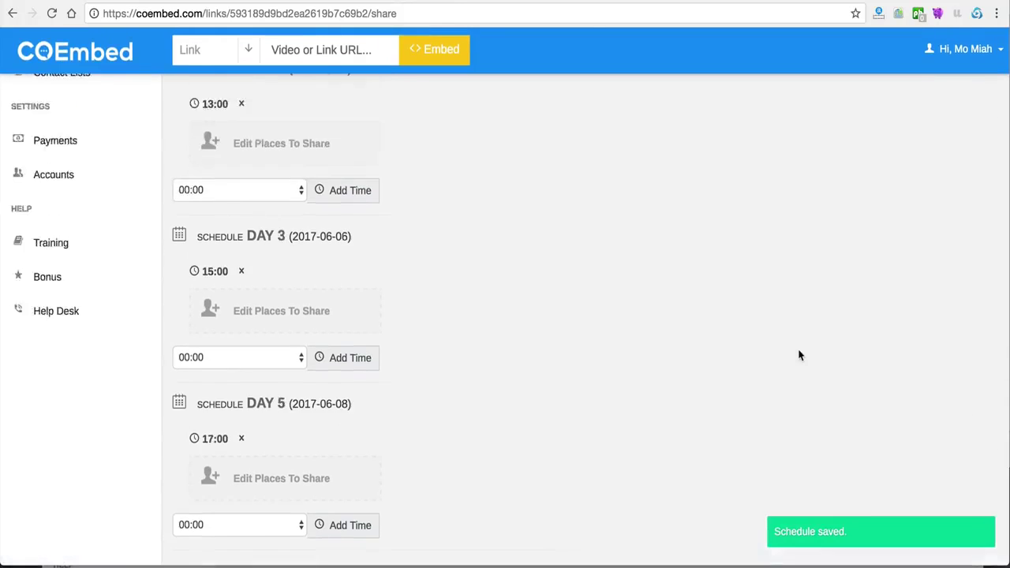
Open the Share Post Designer of the Lean & Shredded video and examine its Facebook, Twitter and LinkedIn post previews
click(371, 98)
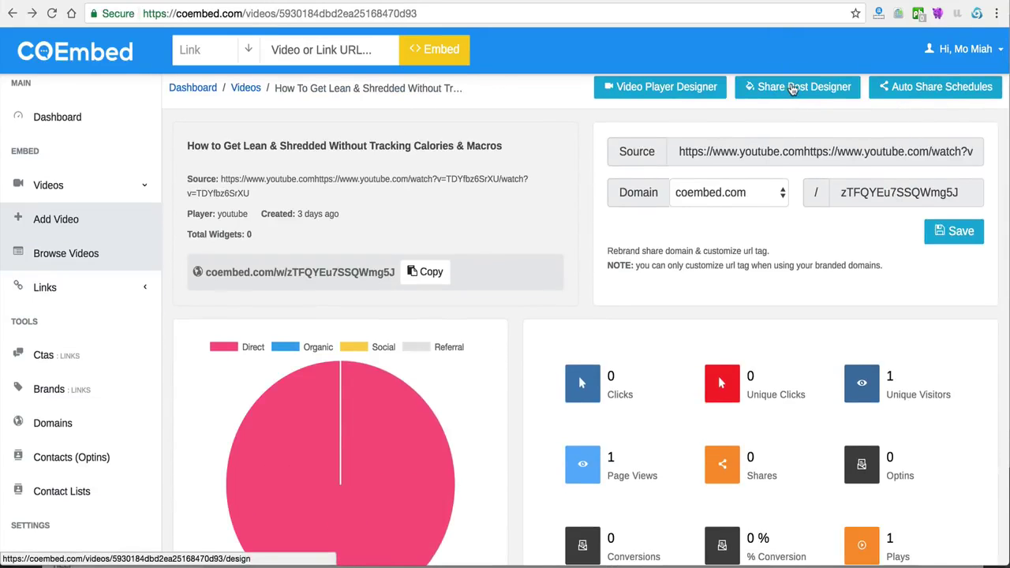
click(793, 85)
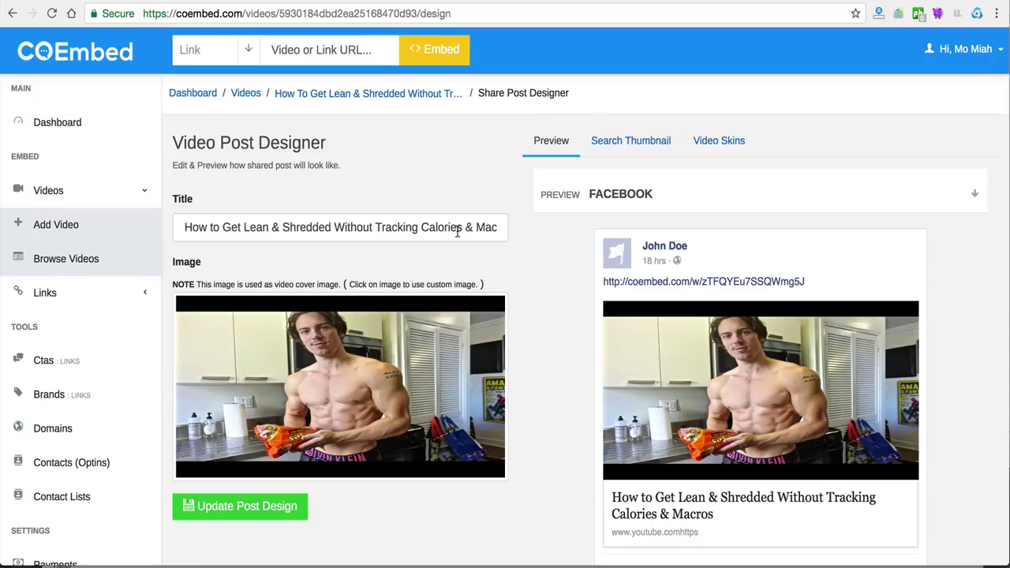
scroll(452, 227, down, 1)
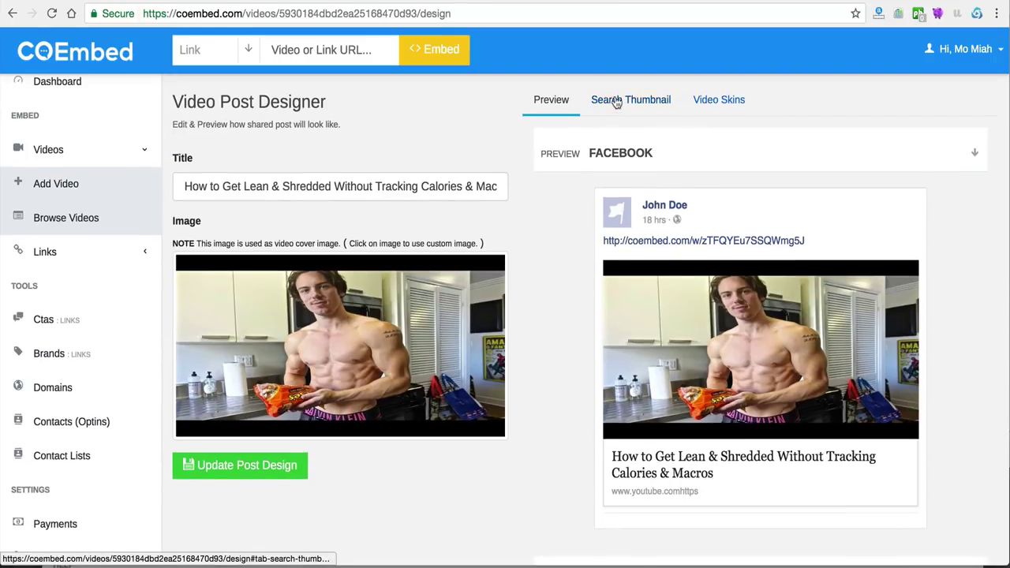
scroll(580, 287, down, 5)
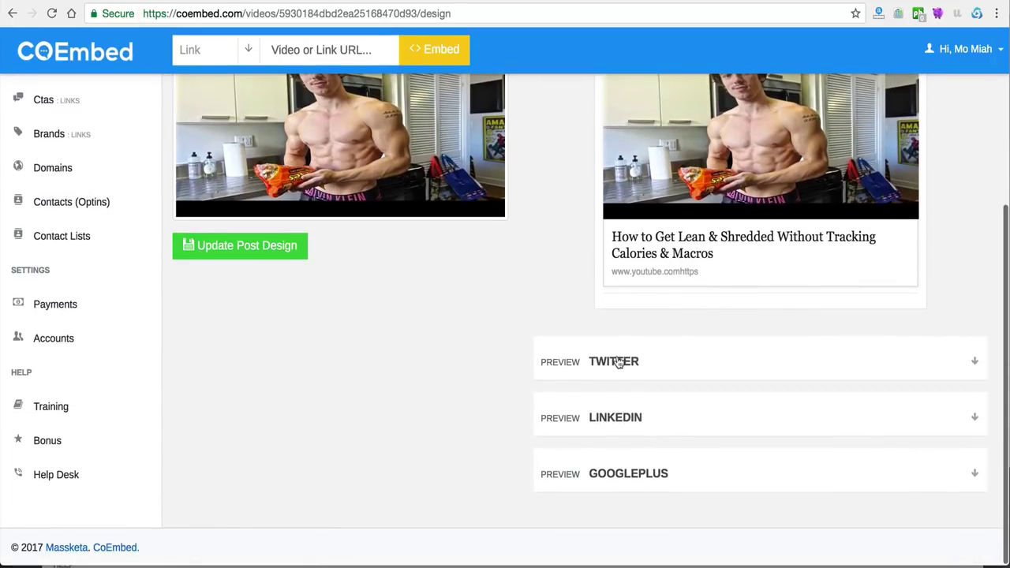
click(618, 361)
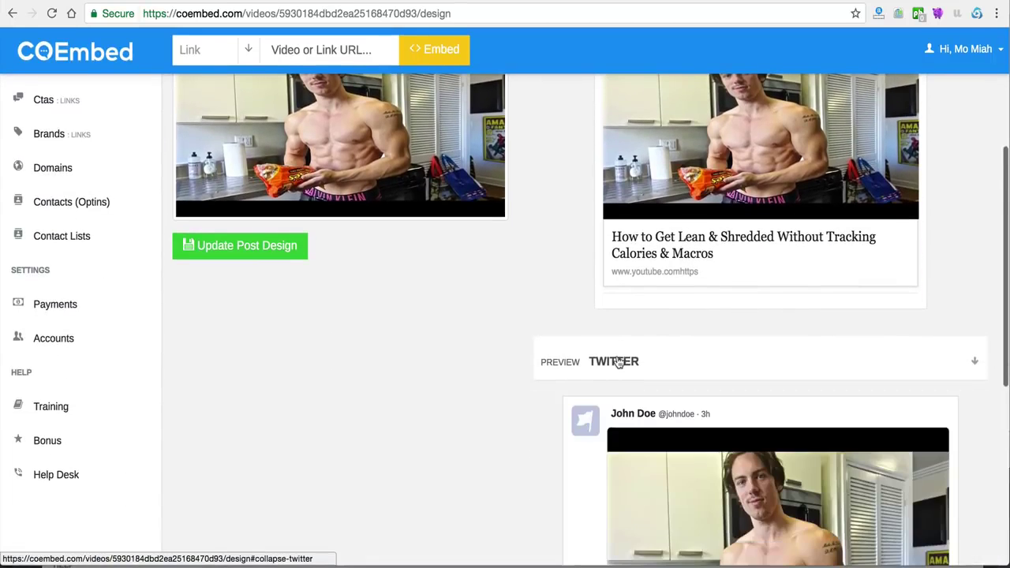
scroll(618, 361, down, 5)
click(629, 416)
scroll(630, 426, down, 1)
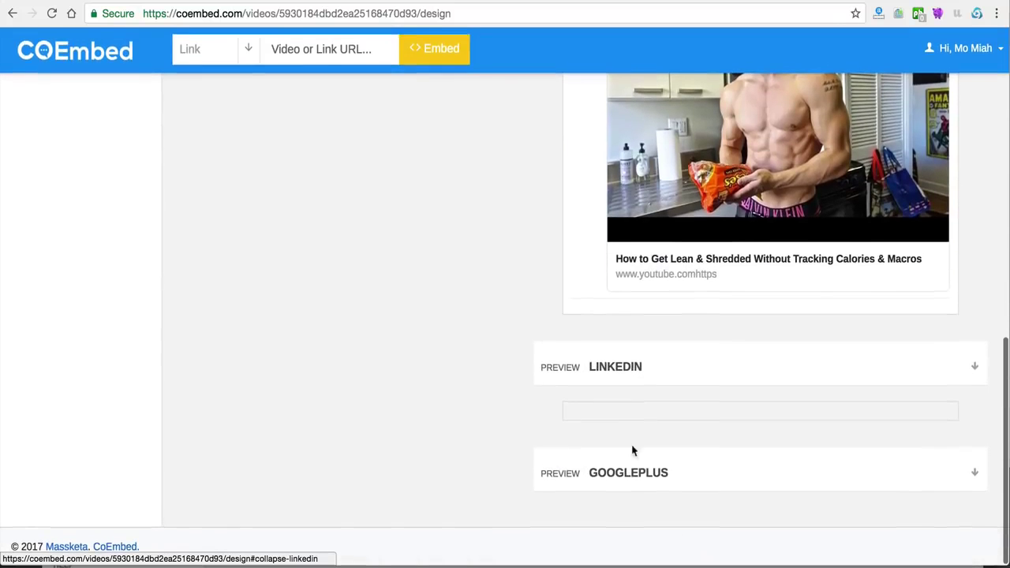
Look through the Google Plus post preview and the designer's thumbnail search, video skins and custom cover image options
click(623, 474)
scroll(613, 413, up, 10)
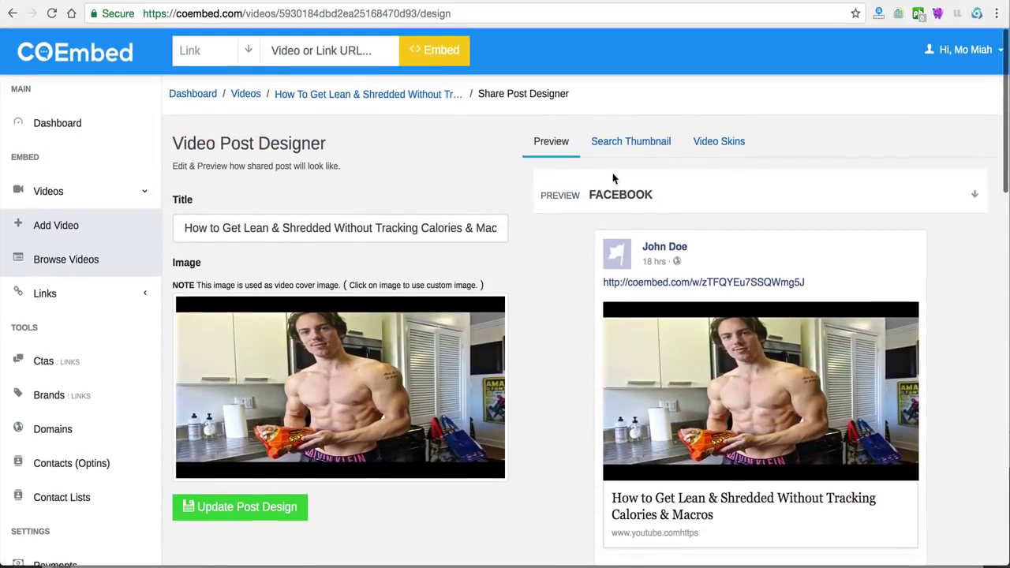
click(631, 145)
click(715, 141)
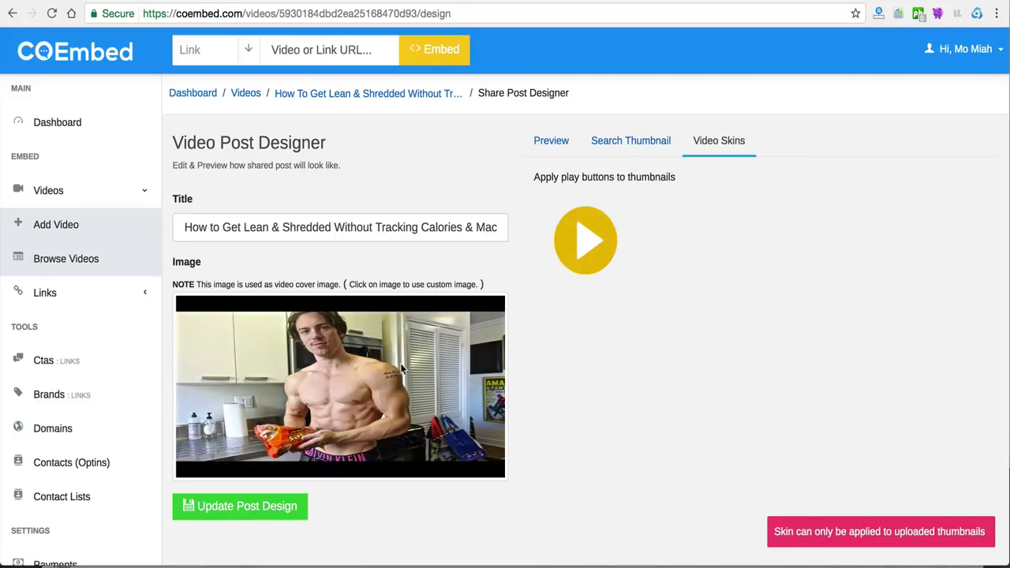
click(382, 404)
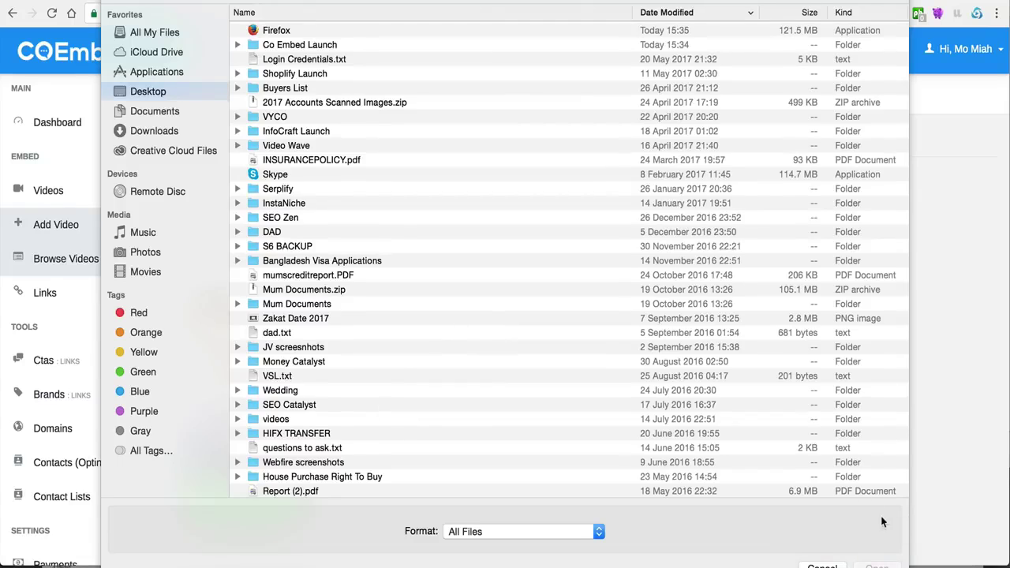
key(Escape)
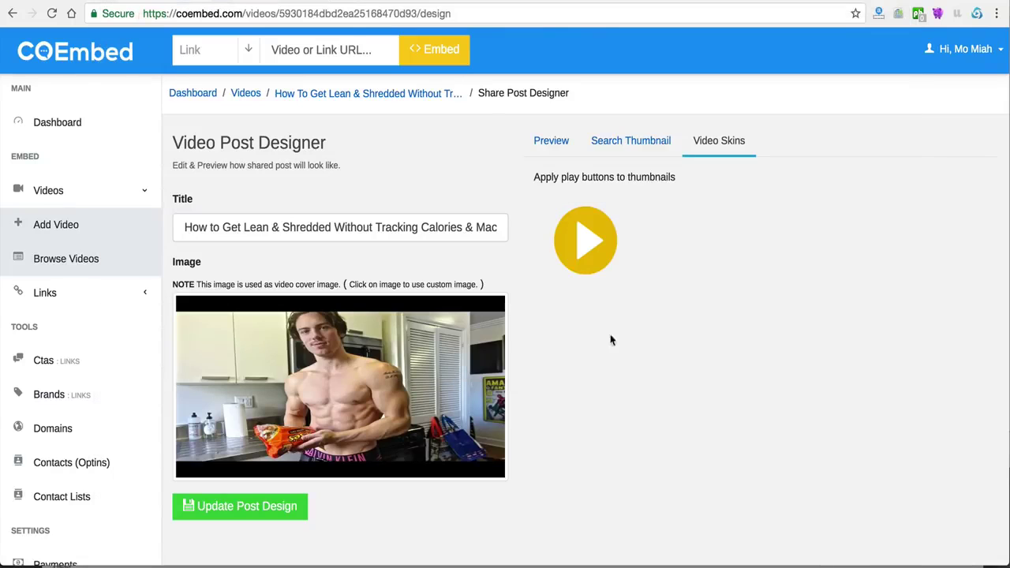
Try to apply the yellow play button skin to the video's thumbnail and return to the shared post previews
click(608, 140)
click(559, 140)
scroll(550, 302, down, 3)
scroll(550, 302, up, 3)
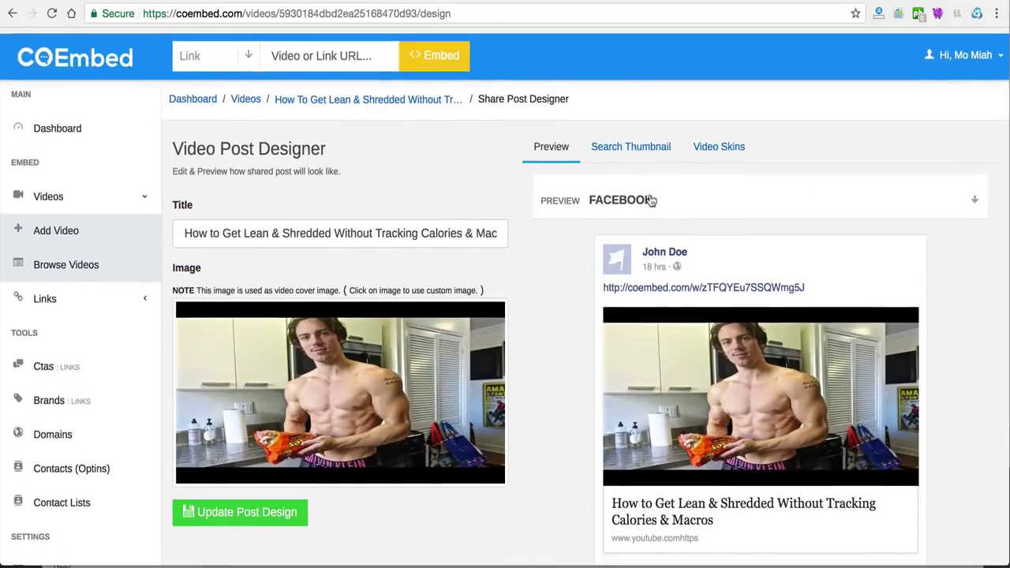
click(718, 140)
click(590, 247)
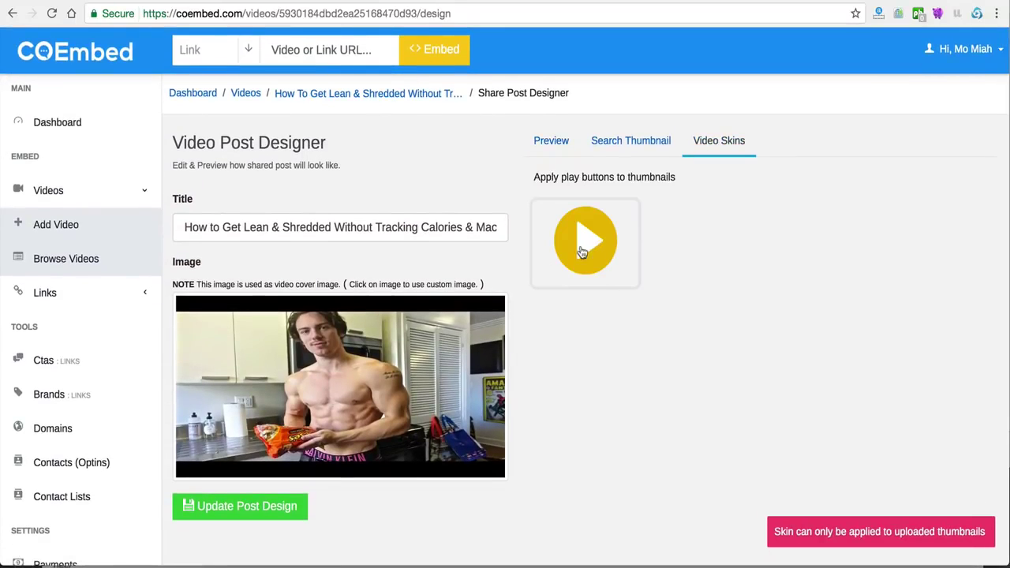
click(549, 141)
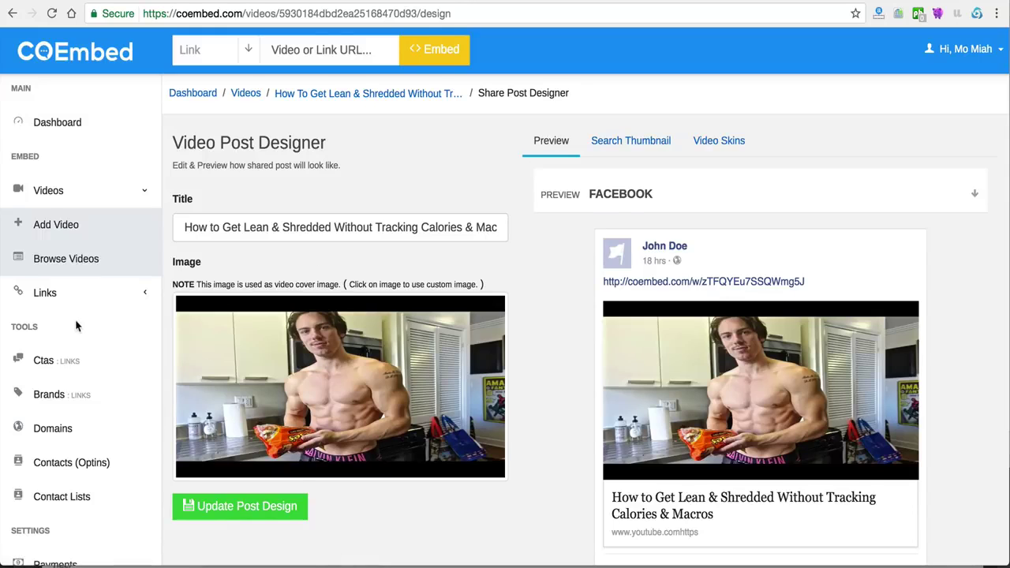
Open the optin contacts and examine the contact lists with their autoresponder integrations
scroll(75, 320, down, 2)
click(68, 395)
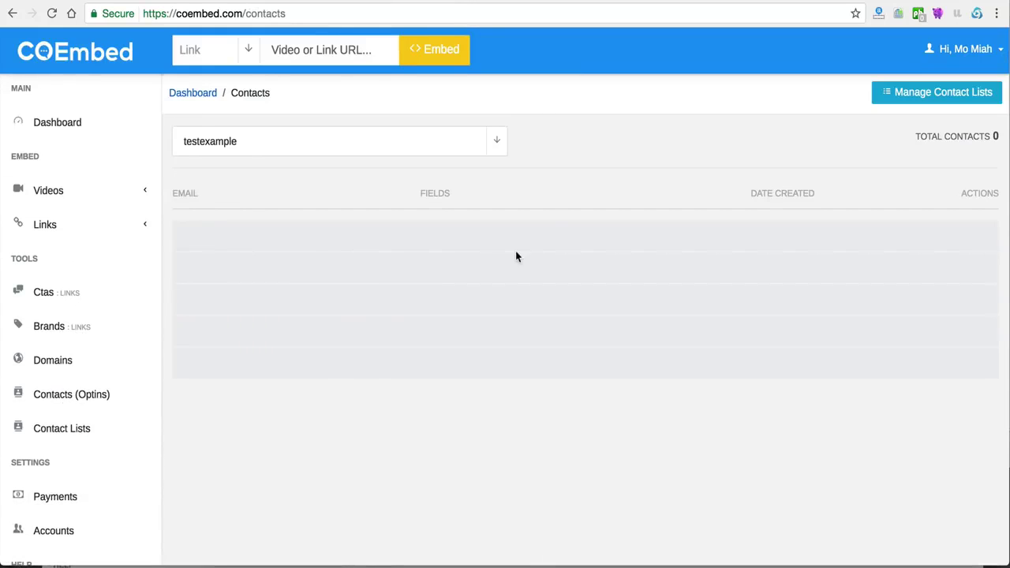
click(921, 101)
scroll(360, 344, down, 3)
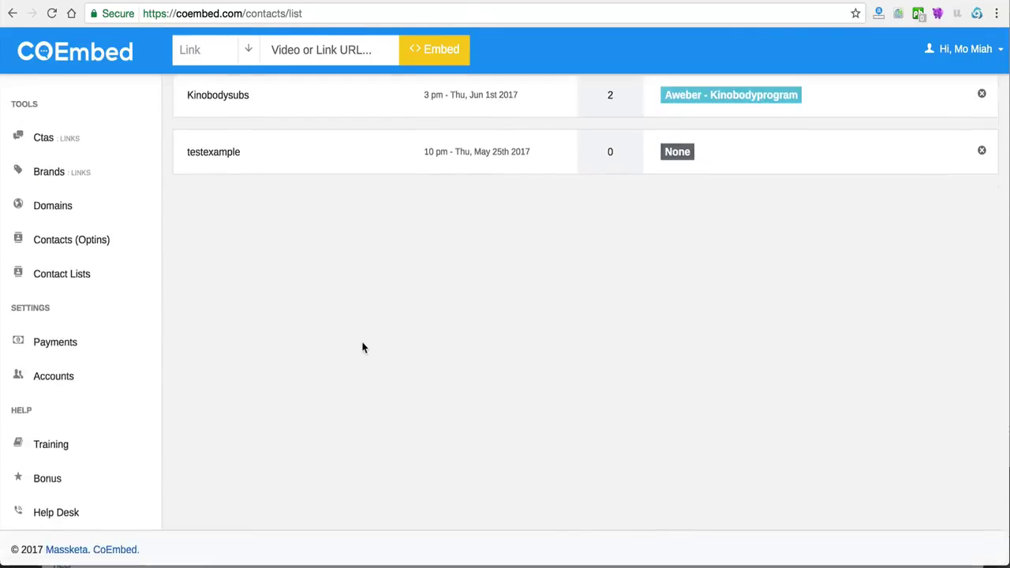
scroll(237, 362, up, 3)
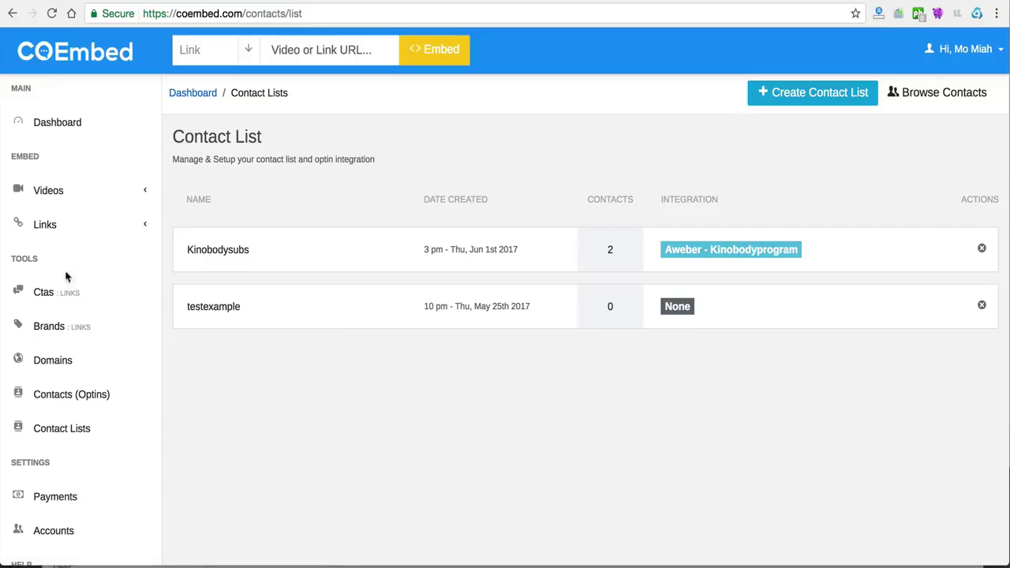
Take the address of the Mashable Caesar salad article page and embed it as a new link
click(43, 292)
click(52, 227)
click(51, 262)
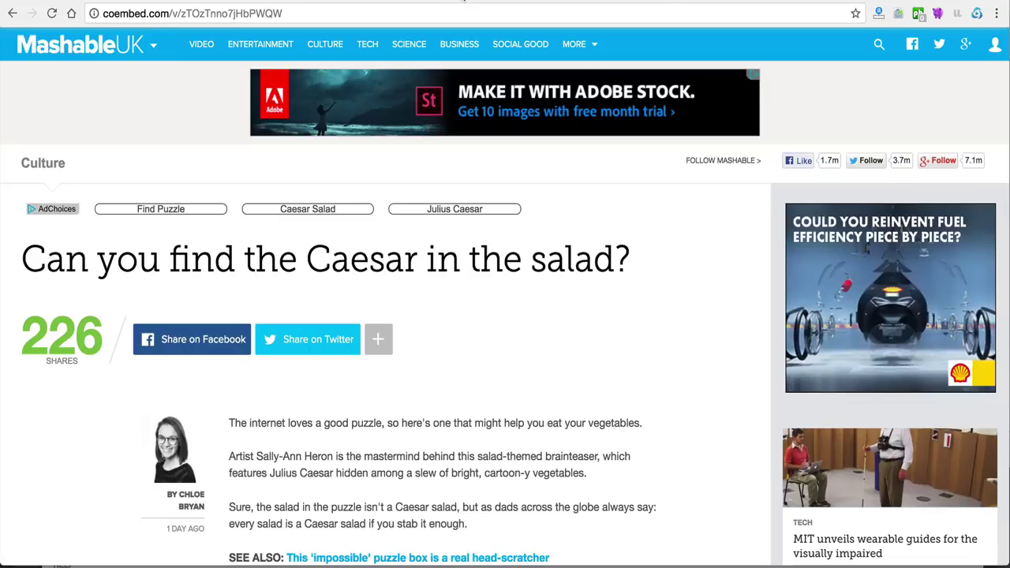
click(442, 14)
click(354, 2)
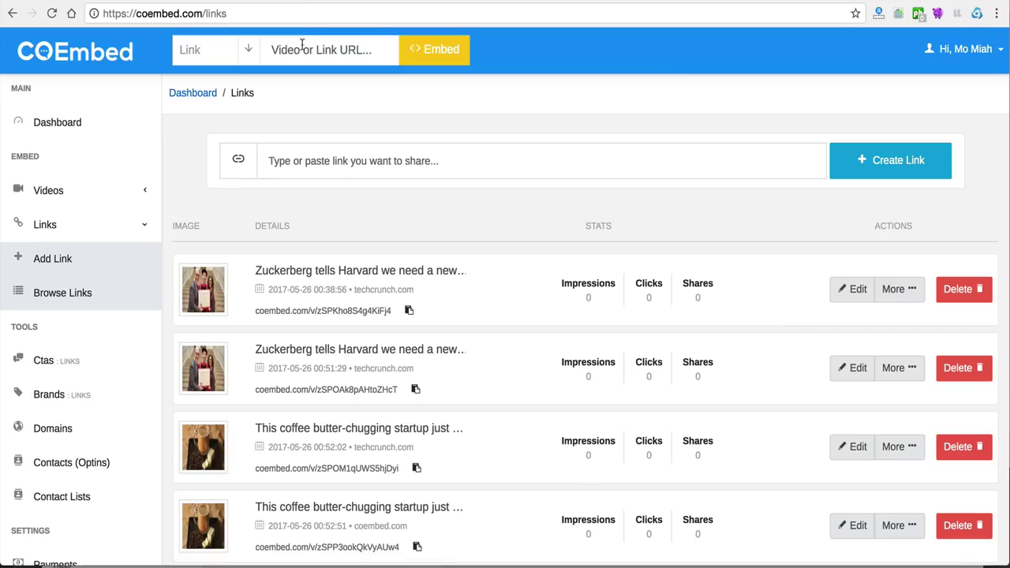
click(425, 48)
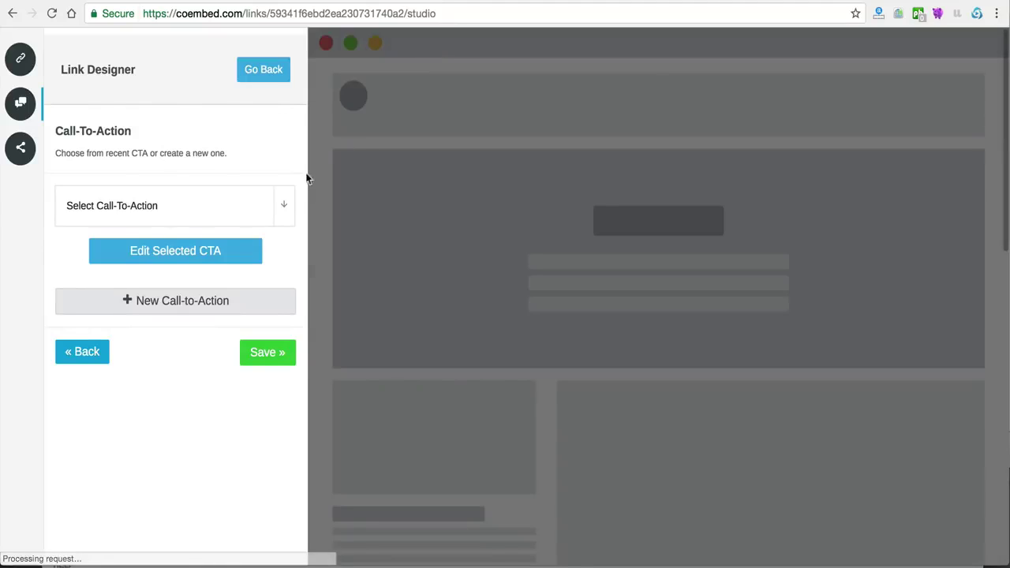
Select an existing call-to-action for the new link and open it in the Call-To-Action Designer
click(282, 204)
click(227, 260)
click(227, 265)
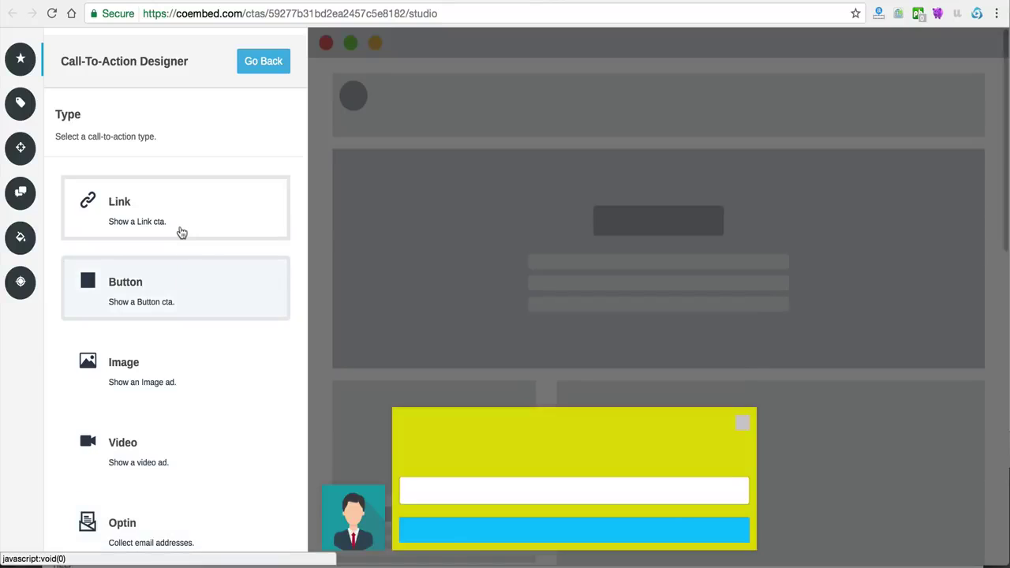
Try the Link type, change the call-to-action type to Image and save the call-to-action
click(182, 232)
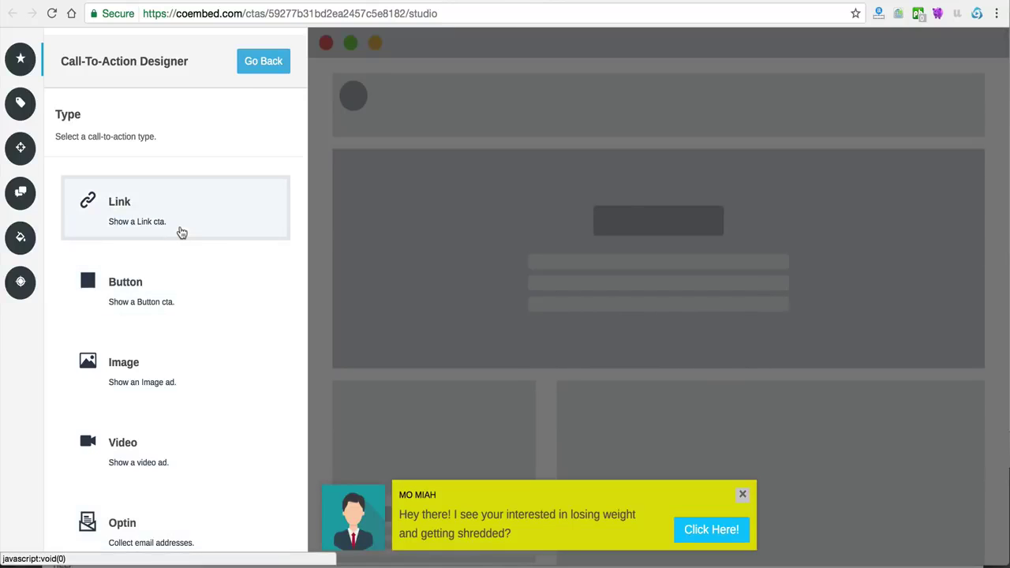
click(190, 380)
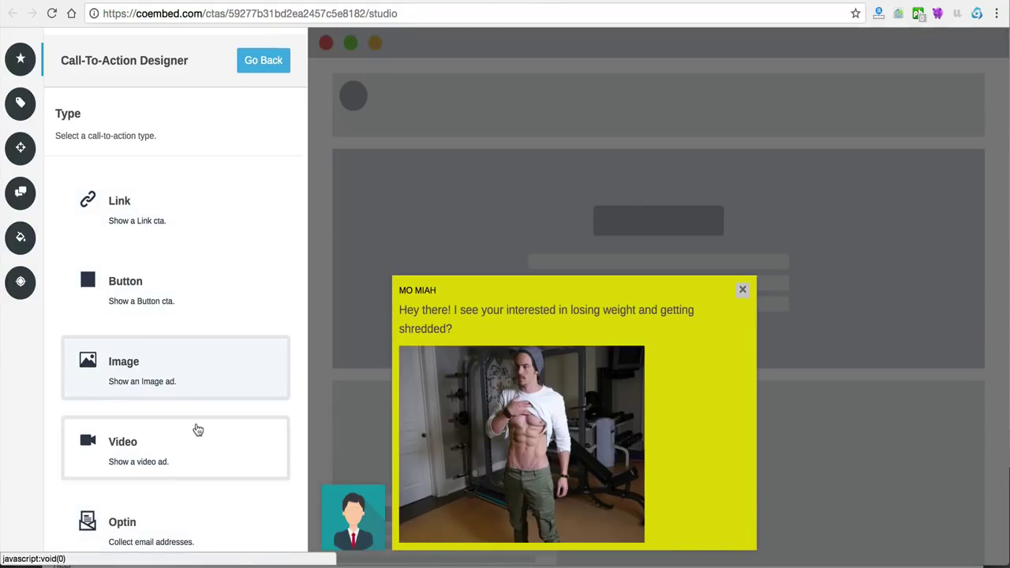
scroll(197, 426, down, 3)
click(265, 476)
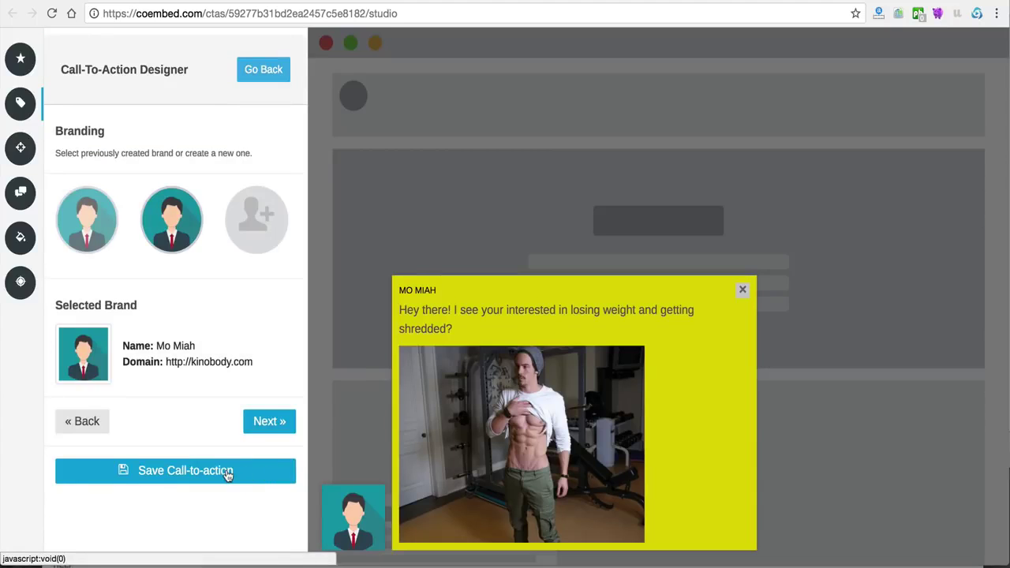
click(227, 474)
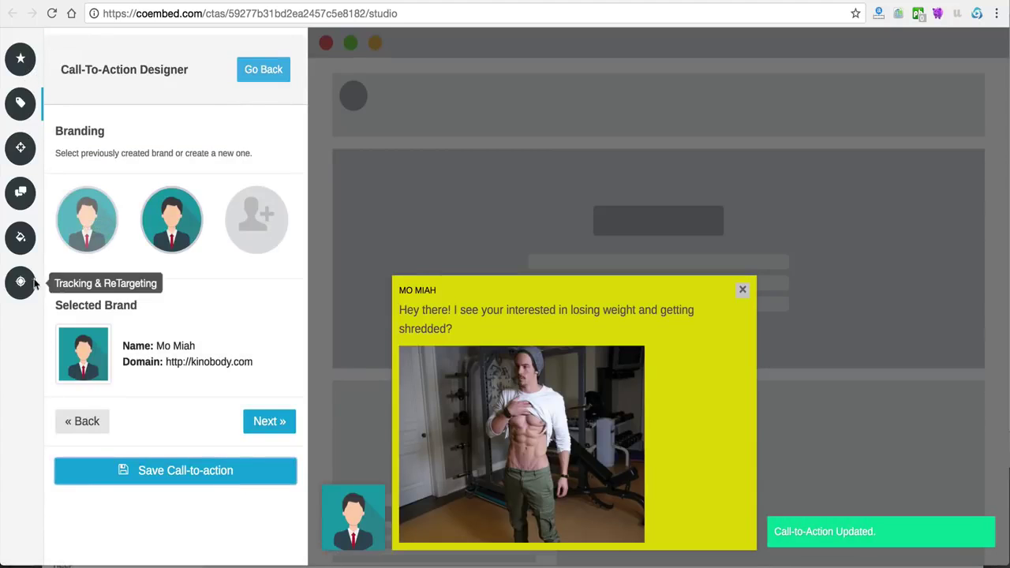
Review the call-to-action's Customize, Tracking & ReTargeting and headline and image settings, and leave the designer
click(22, 239)
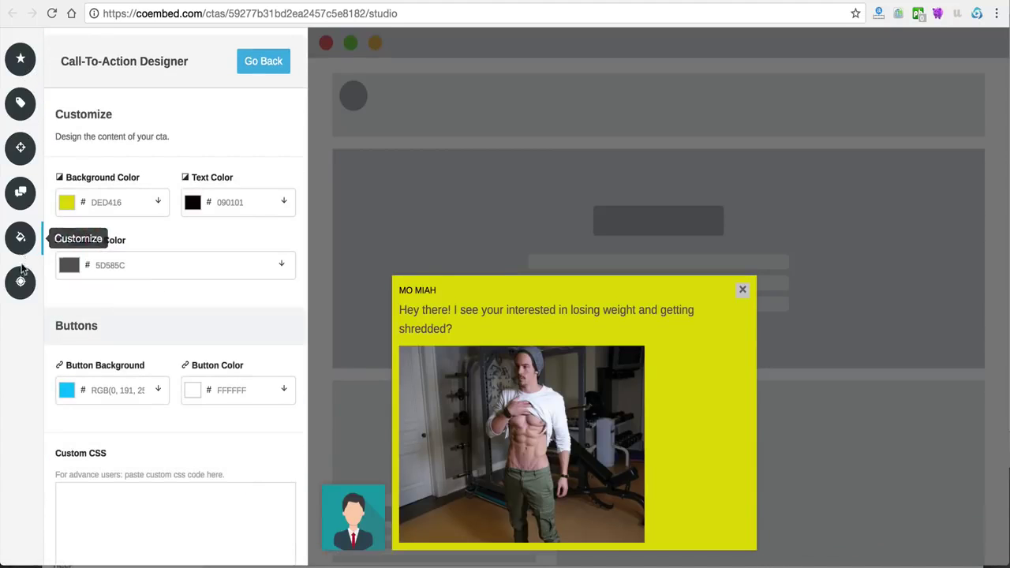
click(21, 278)
click(20, 192)
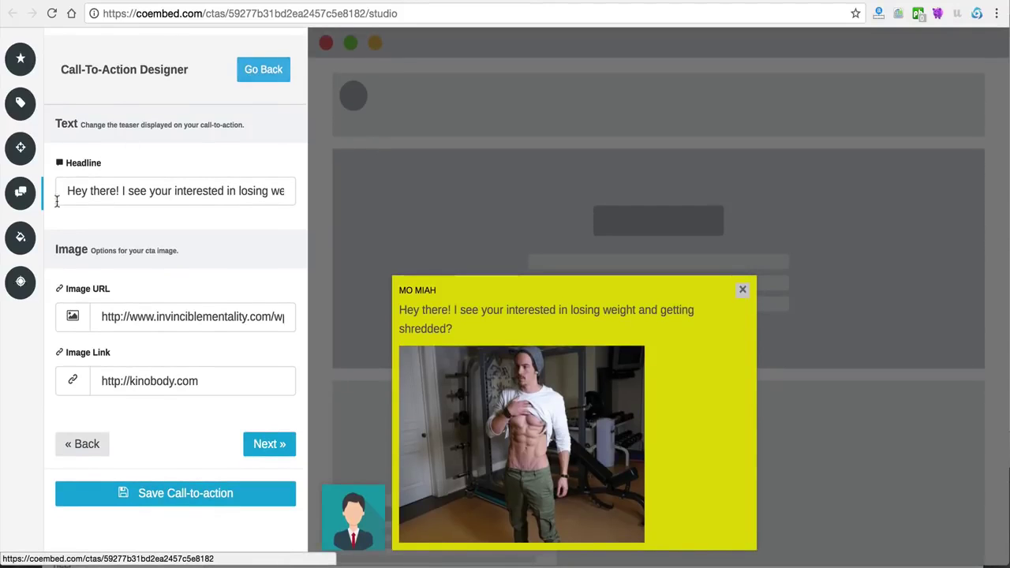
click(262, 71)
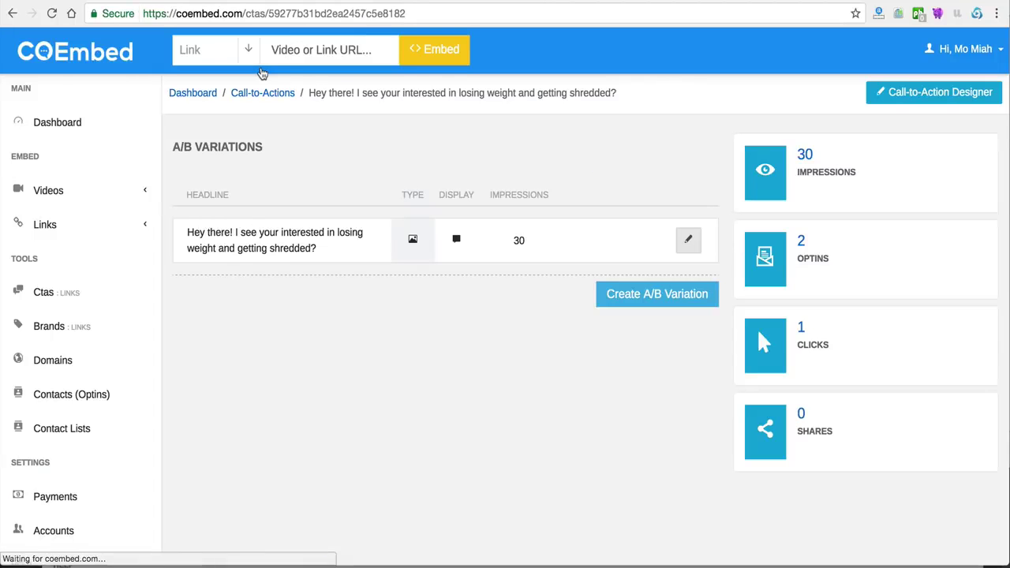
Open the details page of the "How to Get Lean & Shredded Without Tracking Calories & Macros" video
click(51, 190)
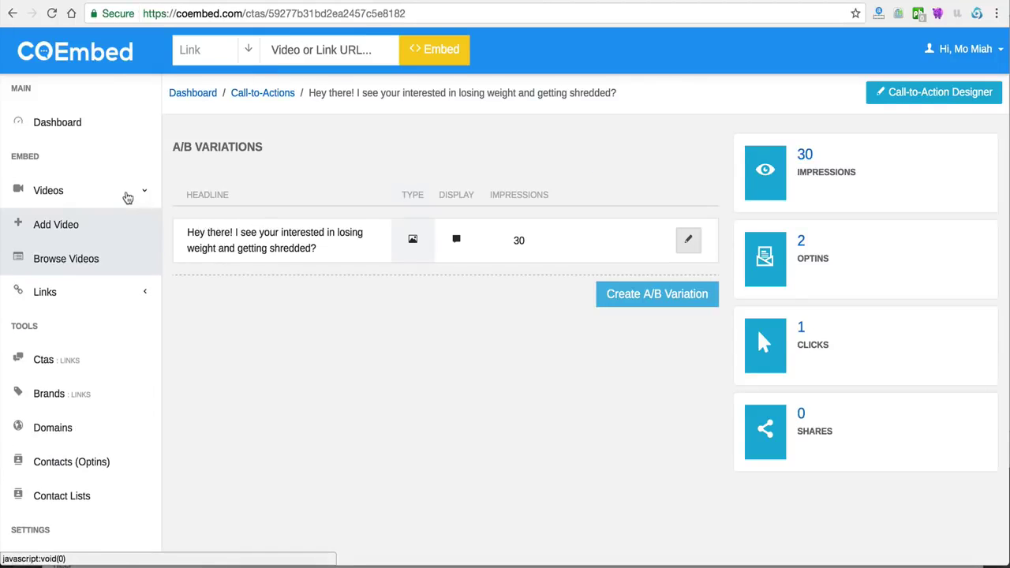
click(87, 269)
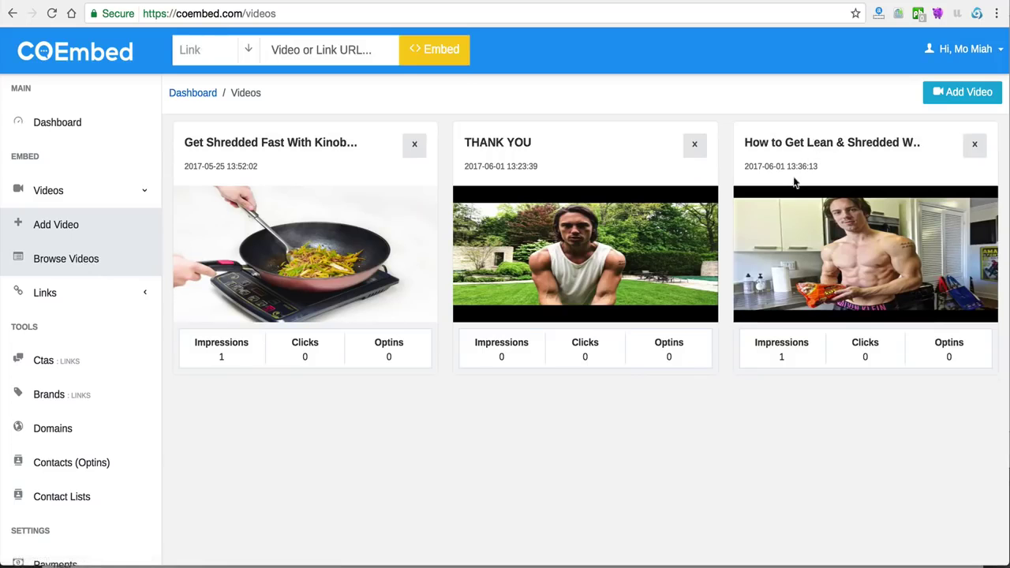
click(865, 152)
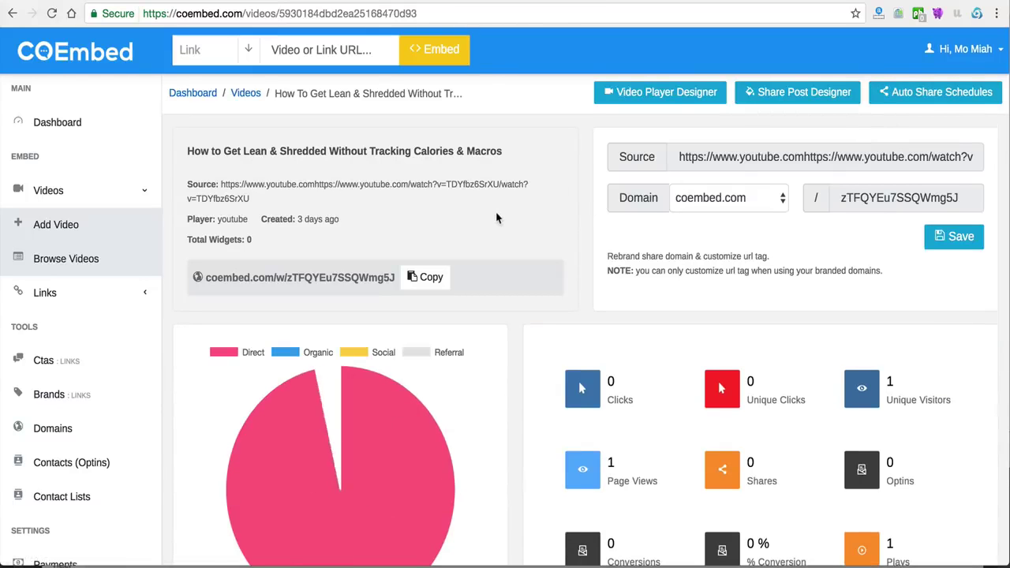